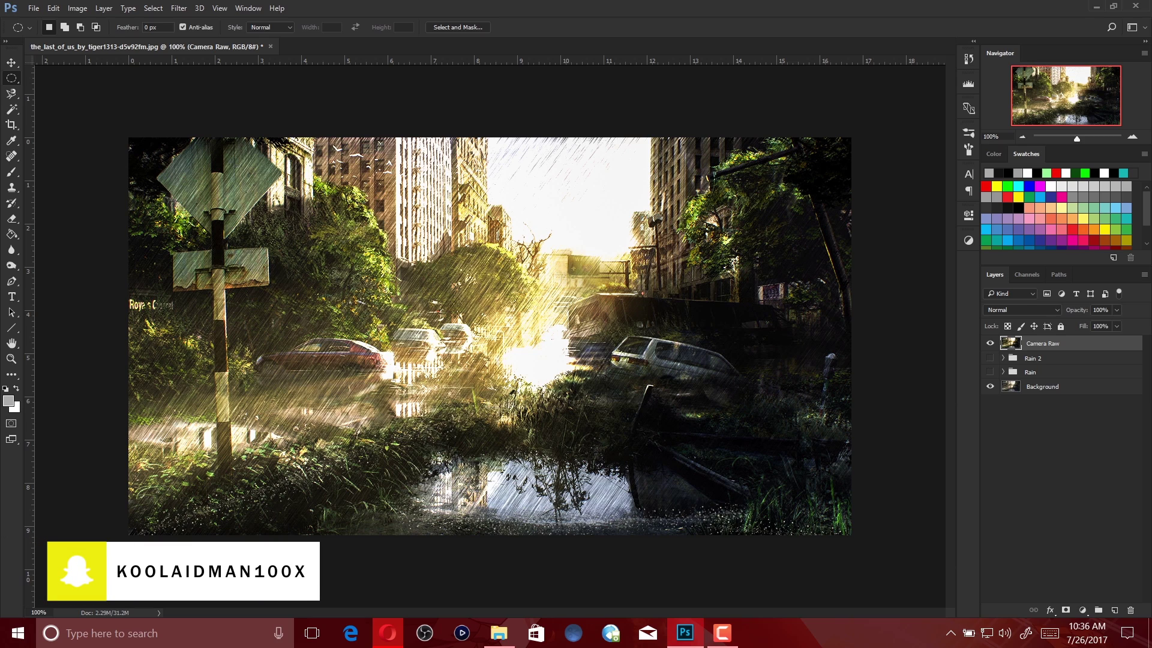
- Compare the image with and without the Rain, Rain 2 and Camera Raw layers by toggling their visibility
click(990, 372)
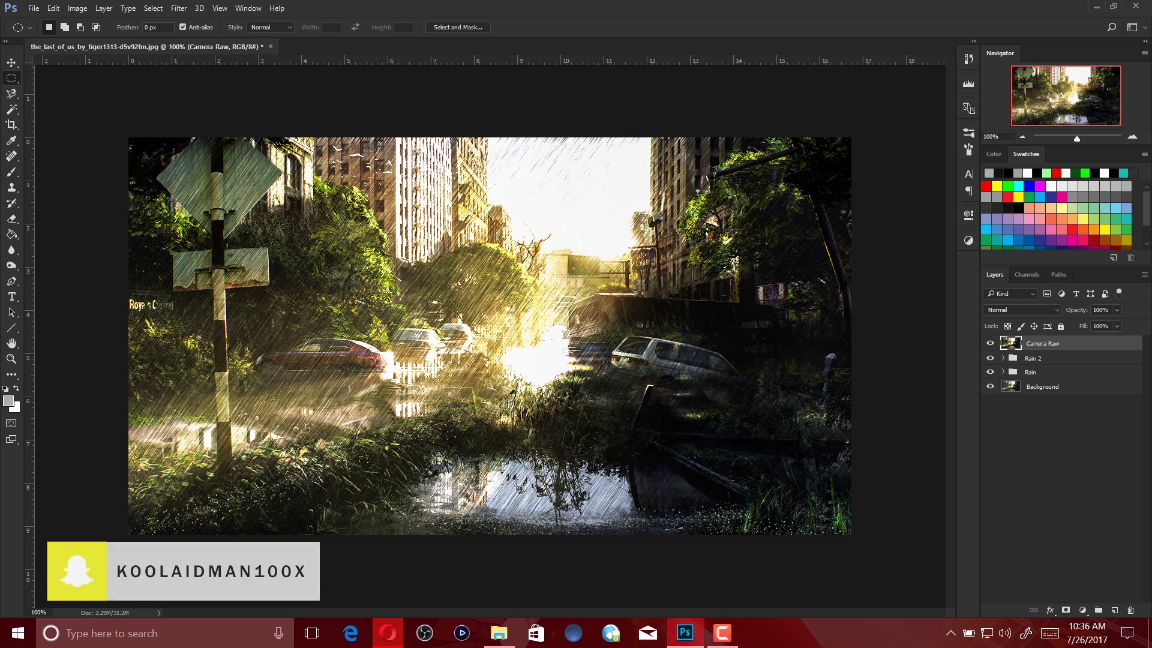
drag(990, 343, 990, 358)
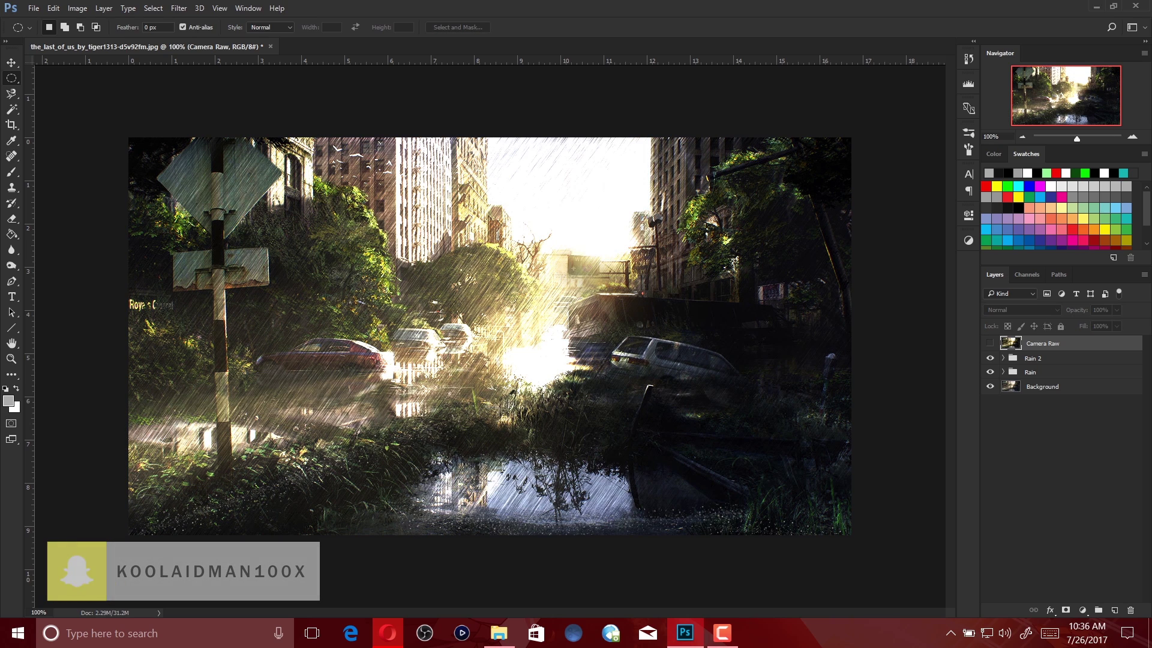
click(990, 372)
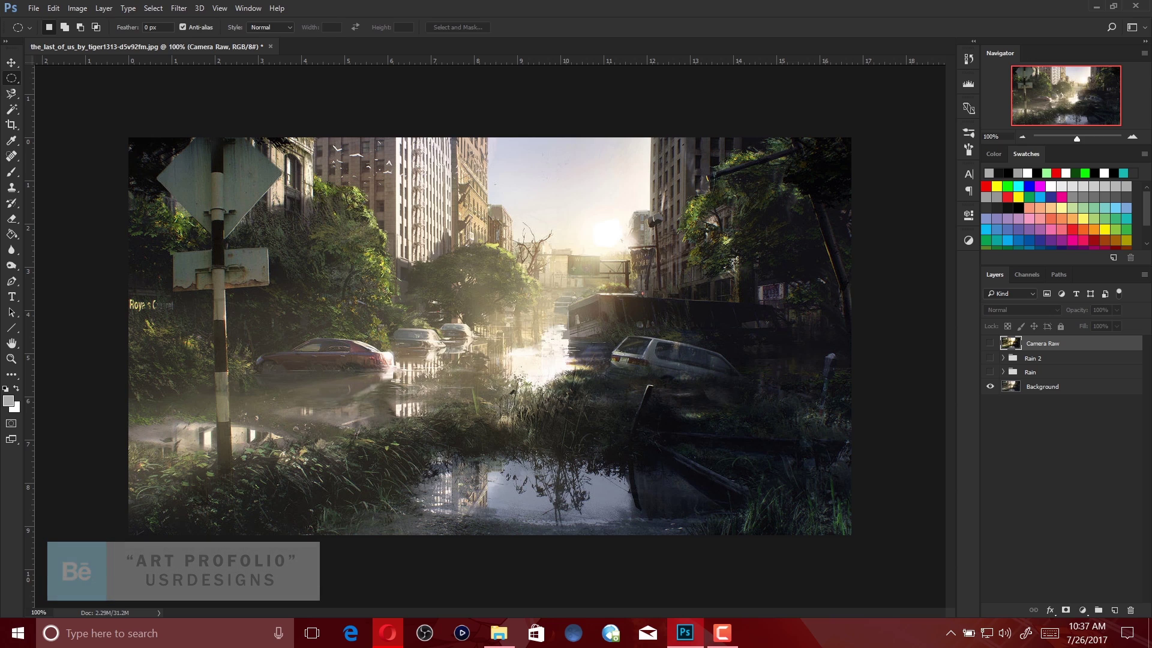
click(990, 372)
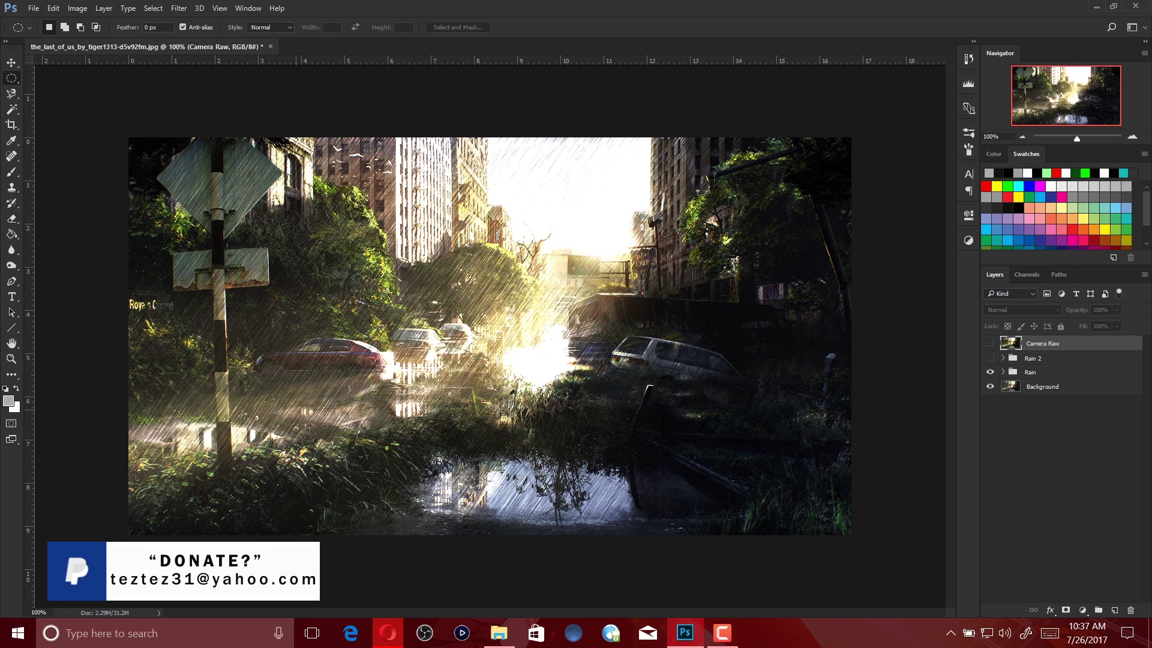
click(990, 358)
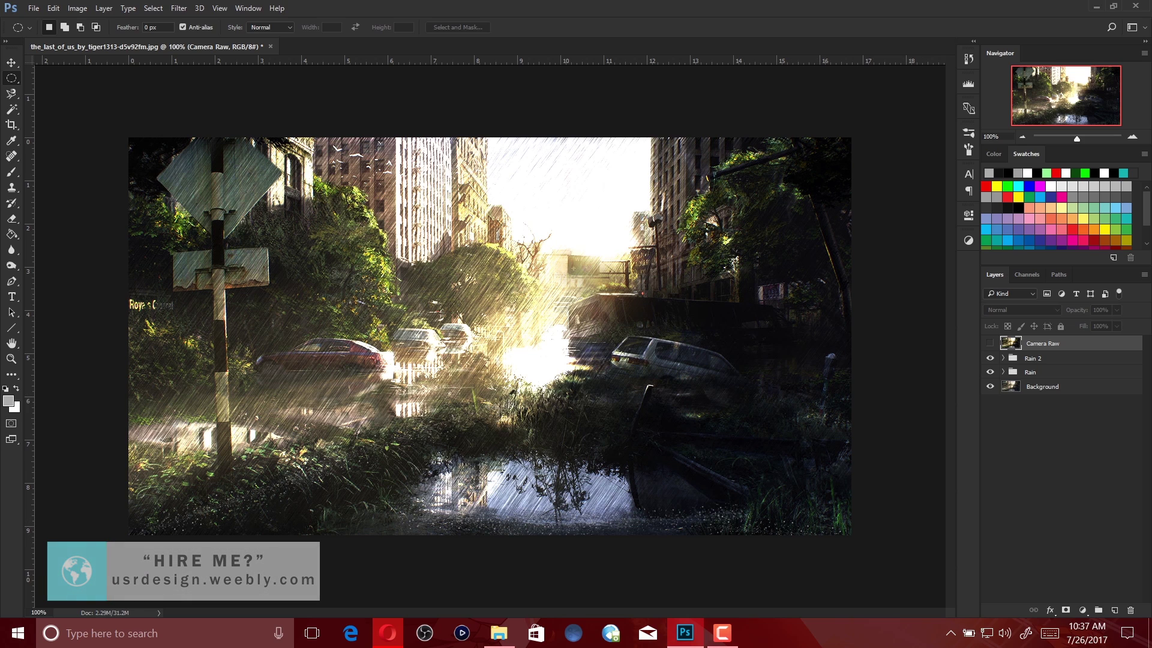
click(990, 343)
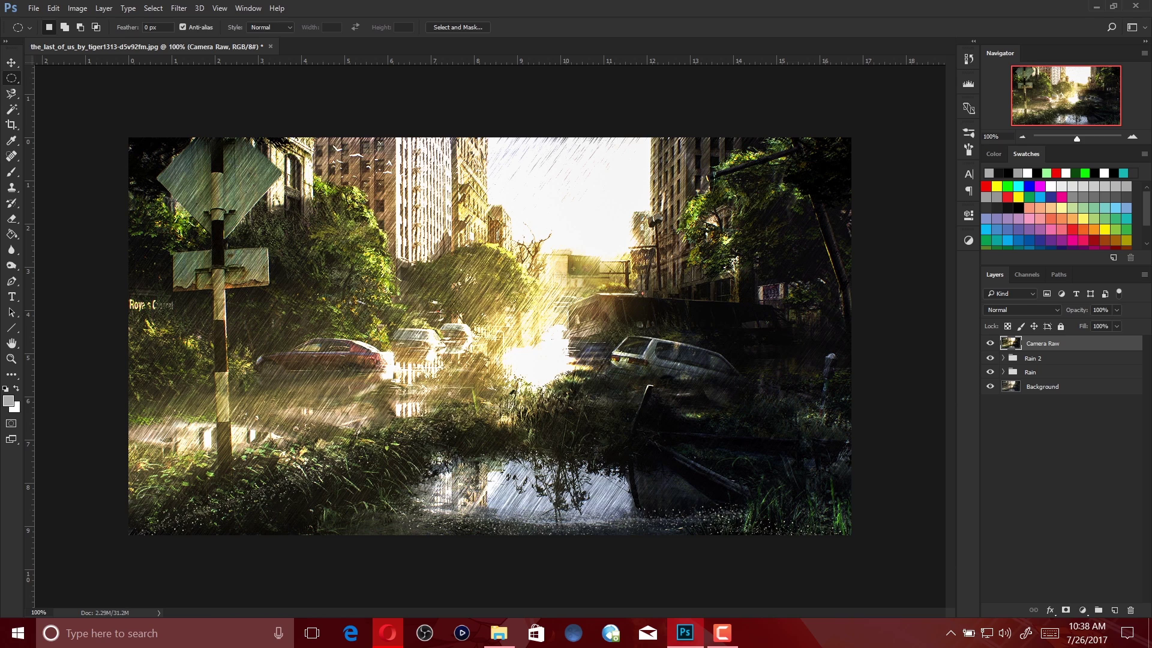
- Group the Camera Raw, Rain 2 and Rain layers and move the group beneath the Background layer
shift+click(1029, 372)
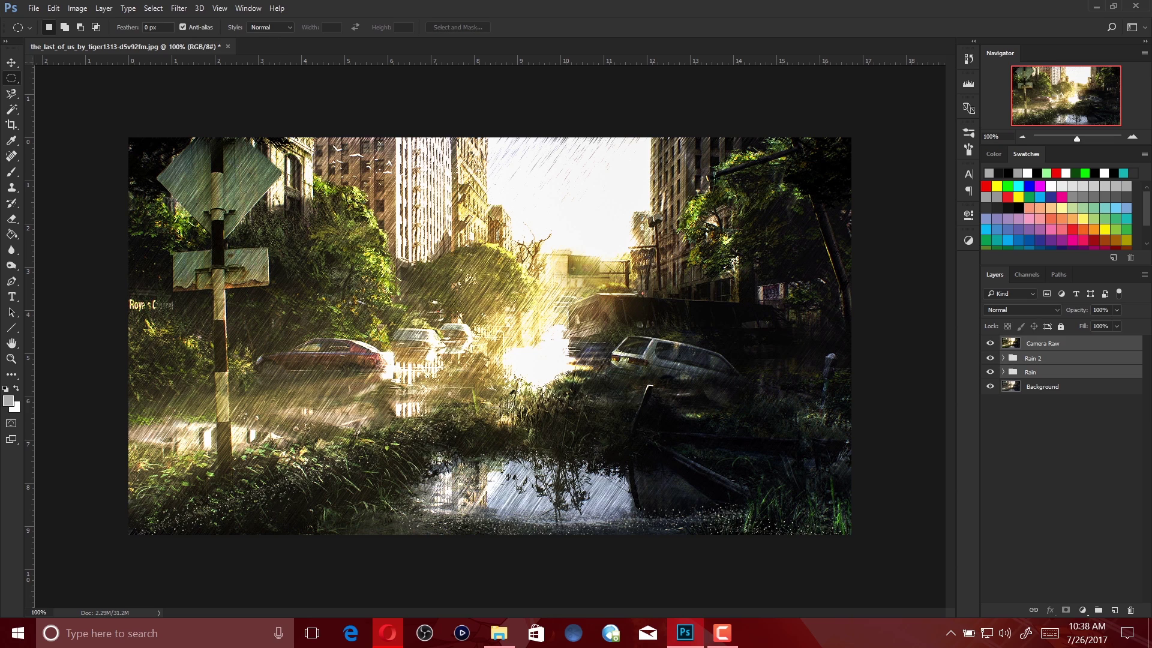
key(ctrl+g)
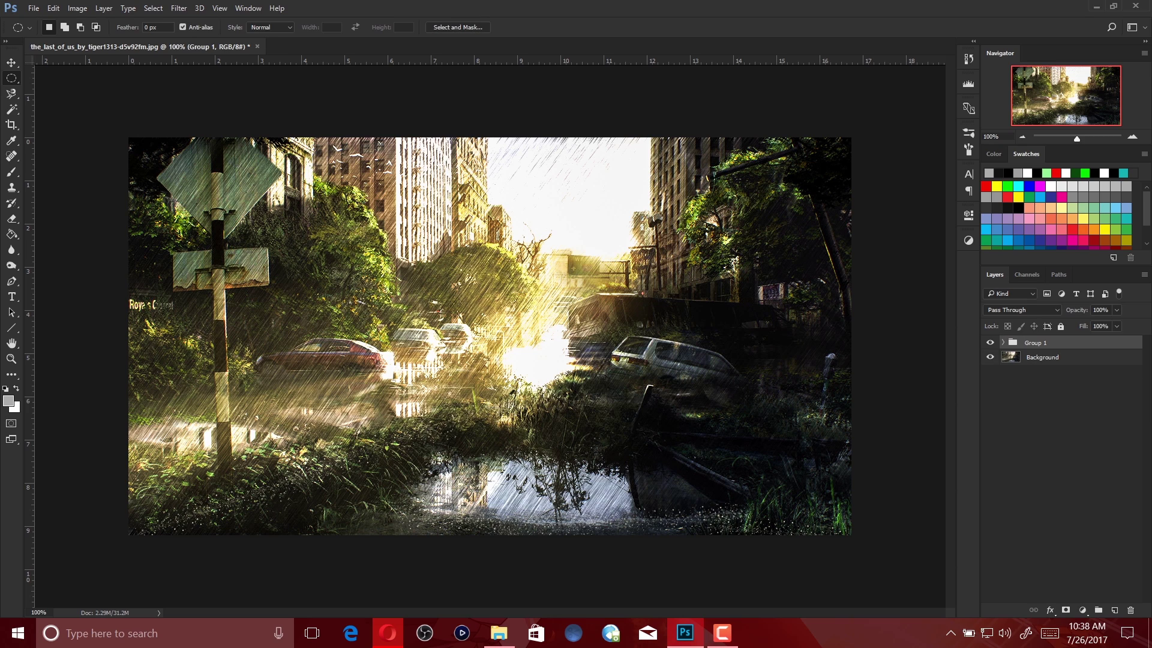
key(ctrl+bracketleft)
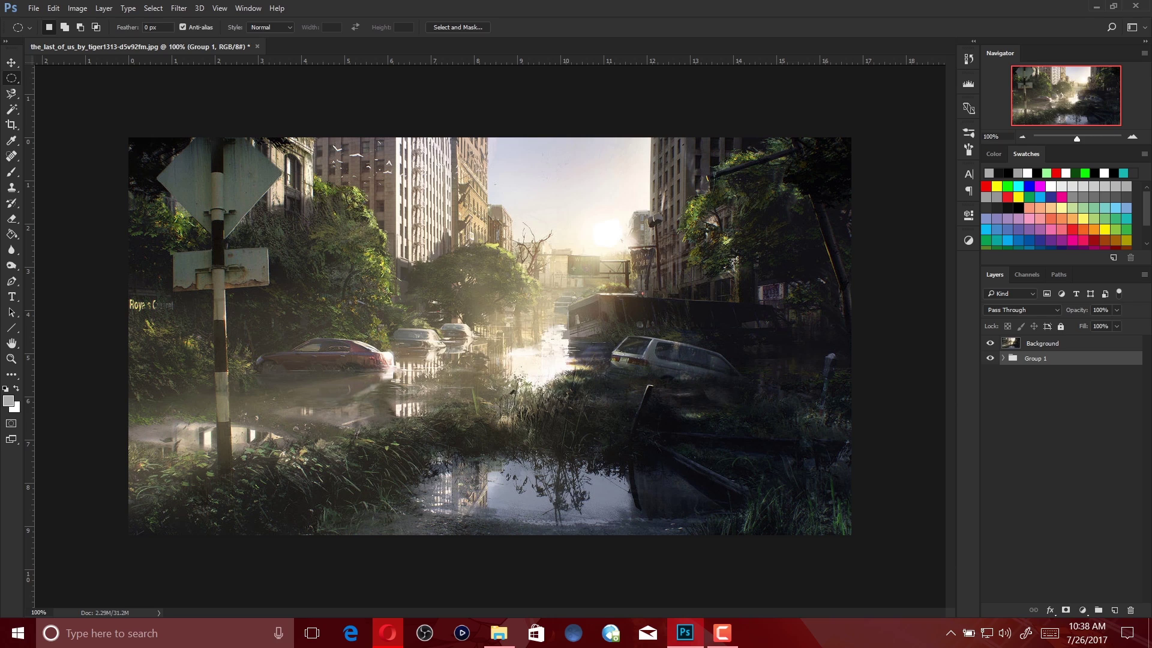
- Add a new empty layer above the Background layer and name it Rain
click(1043, 343)
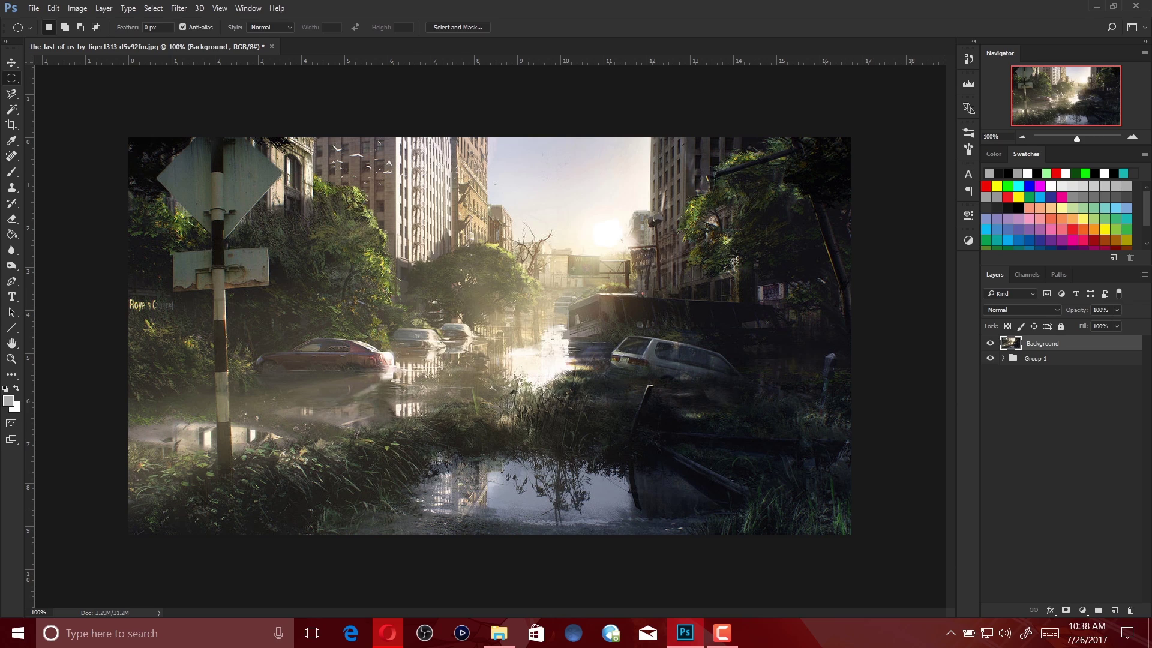
key(ctrl+shift+alt+n)
double_click(1036, 343)
text(E)
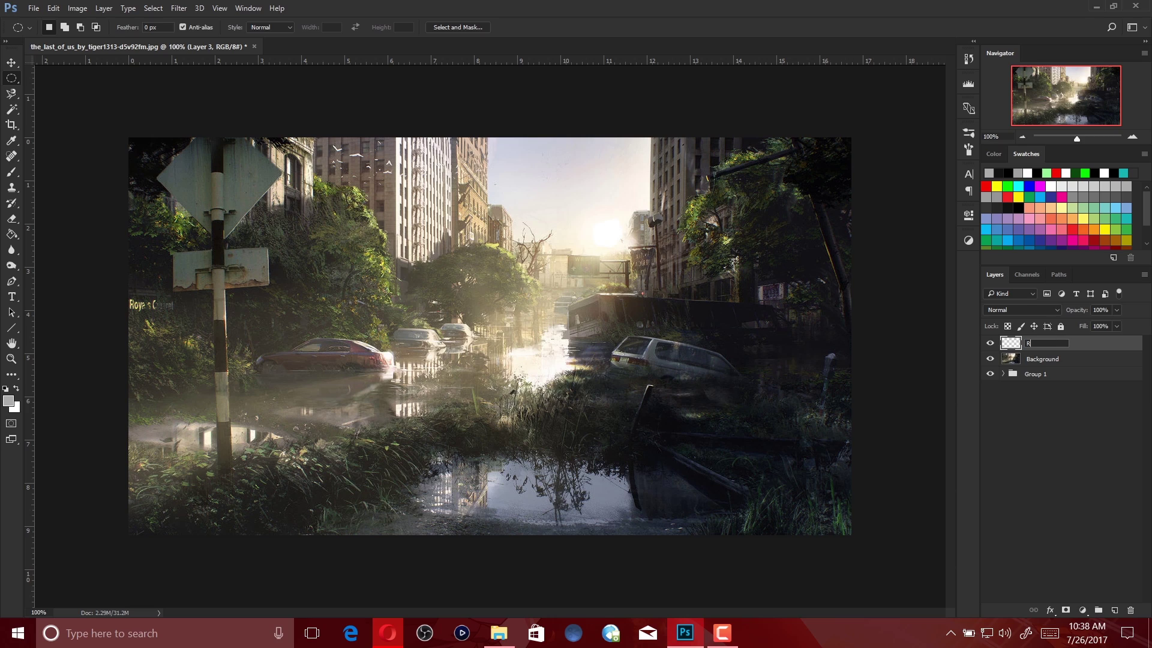
key(Return)
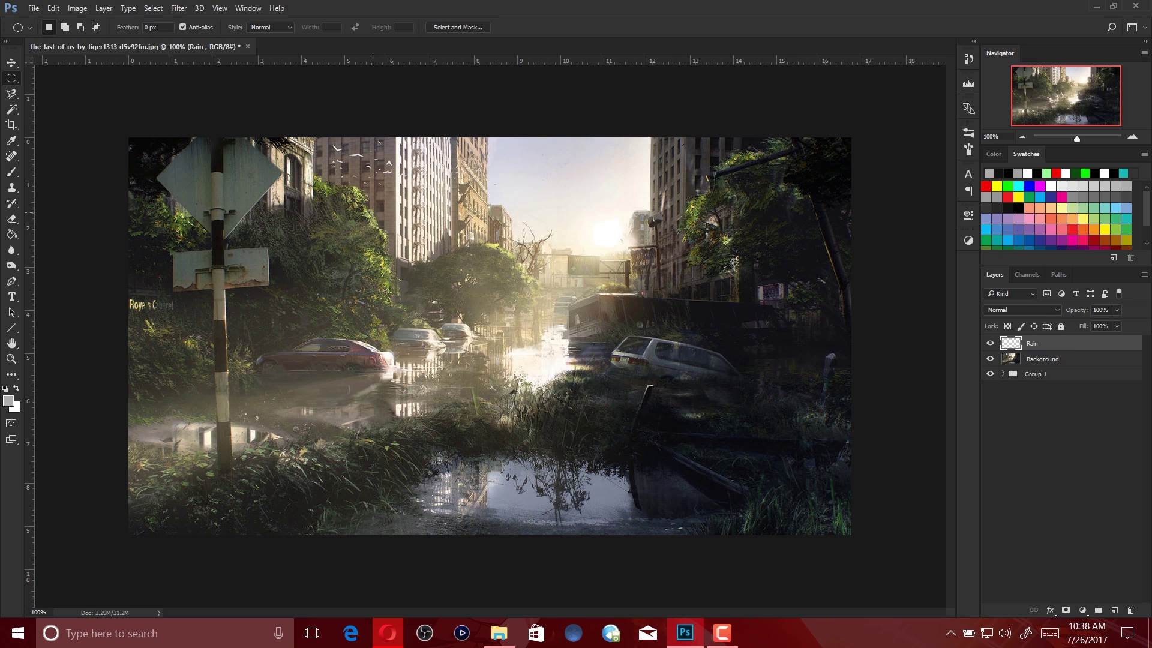
- Fill the new Rain layer with the grey foreground color acacac
click(11, 234)
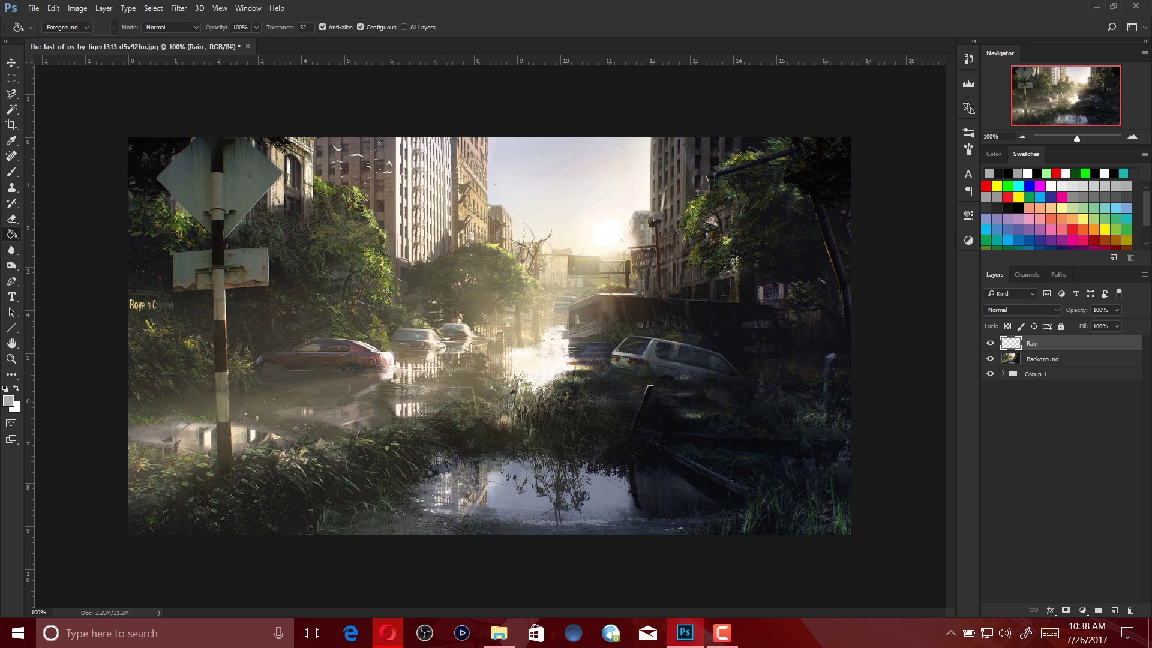
click(8, 400)
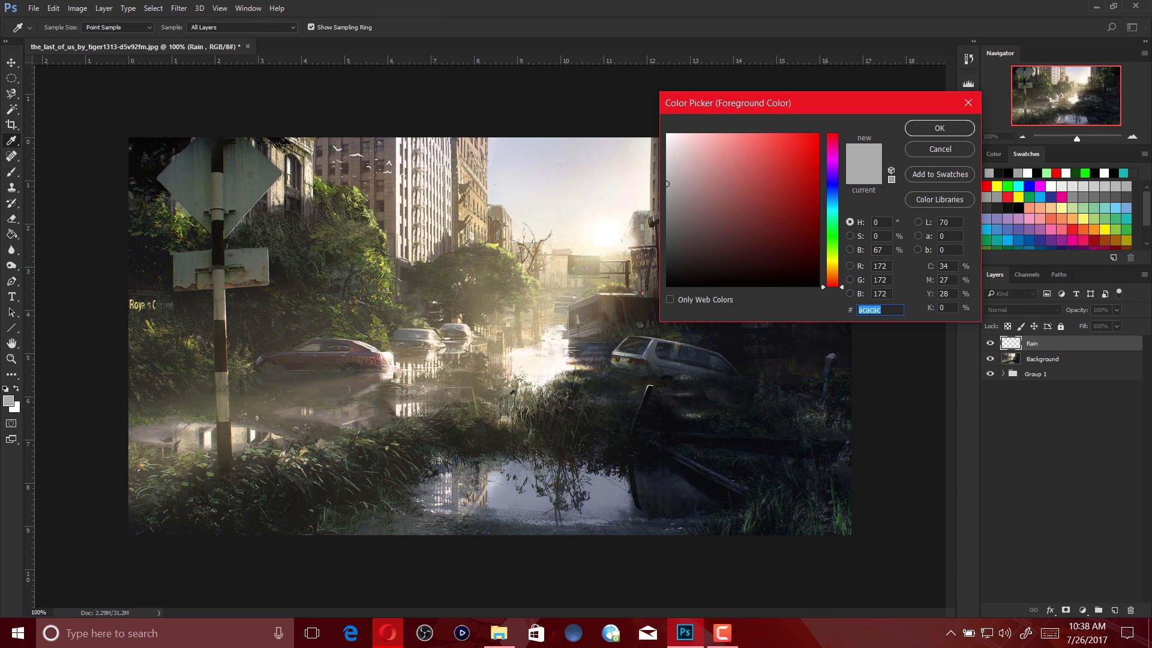
click(884, 310)
key(ctrl+a)
click(885, 310)
key(Return)
key(g)
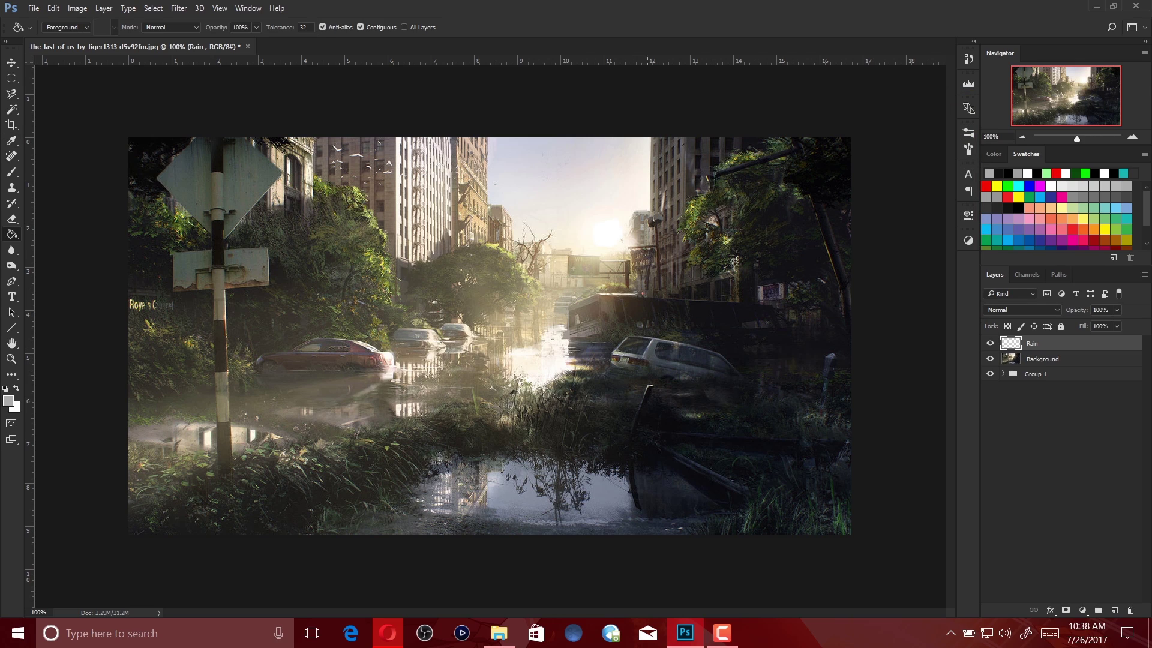
key(alt+BackSpace)
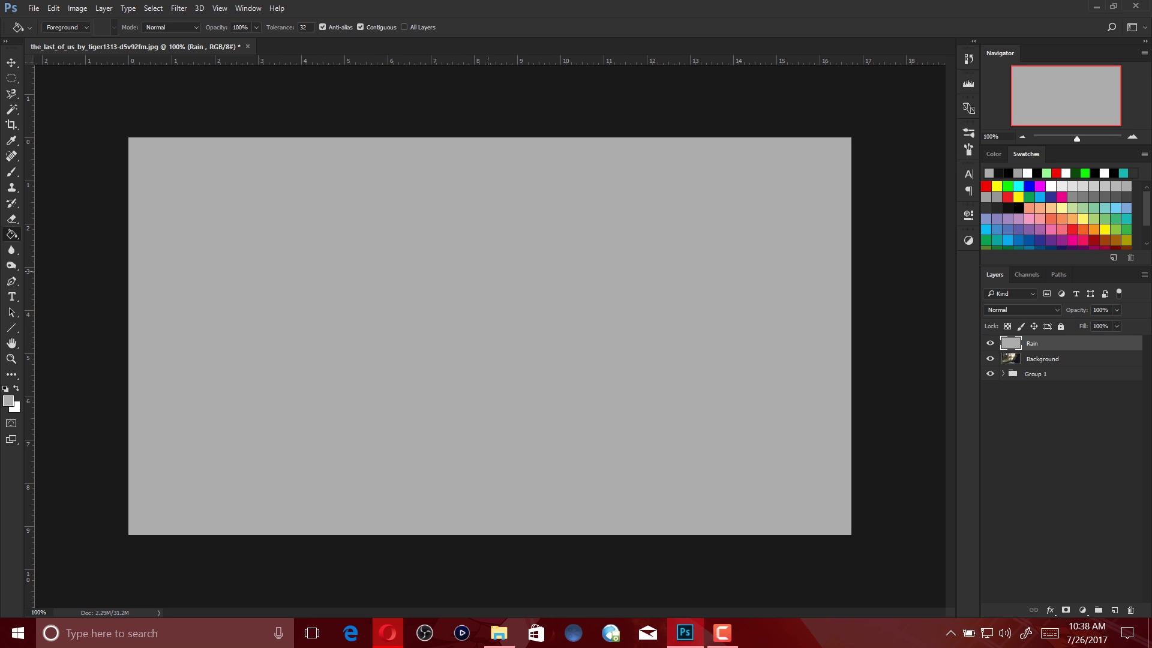
- Apply Add Noise to the Rain layer with amount 26.15%, Gaussian distribution and Monochromatic enabled
key(alt+t)
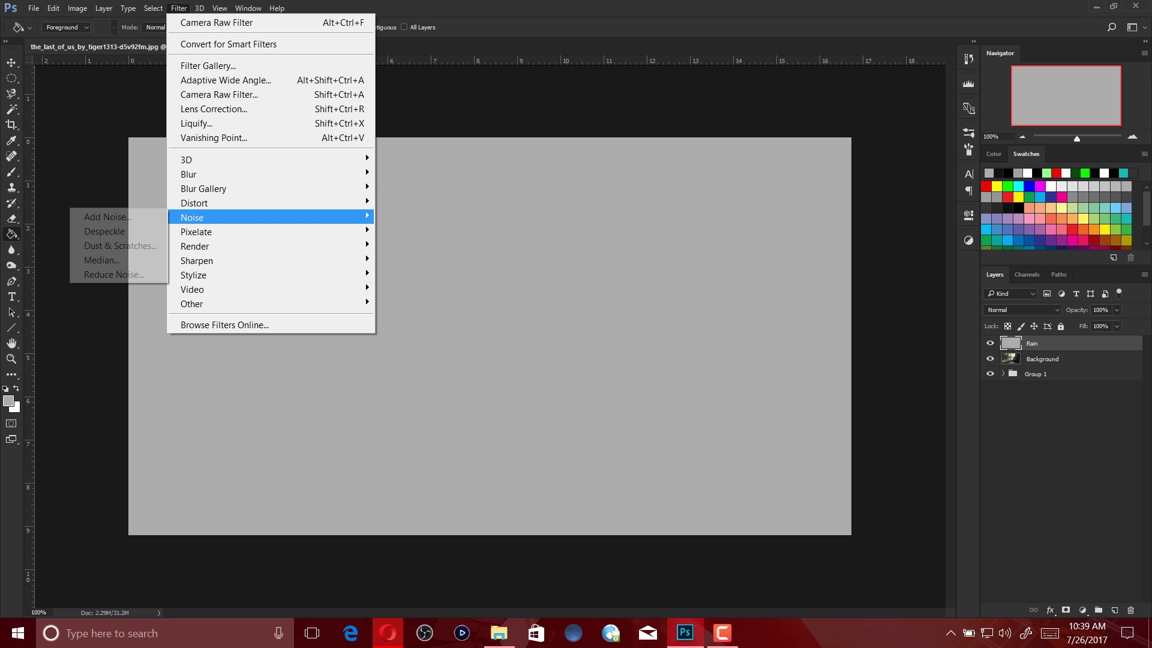
click(108, 217)
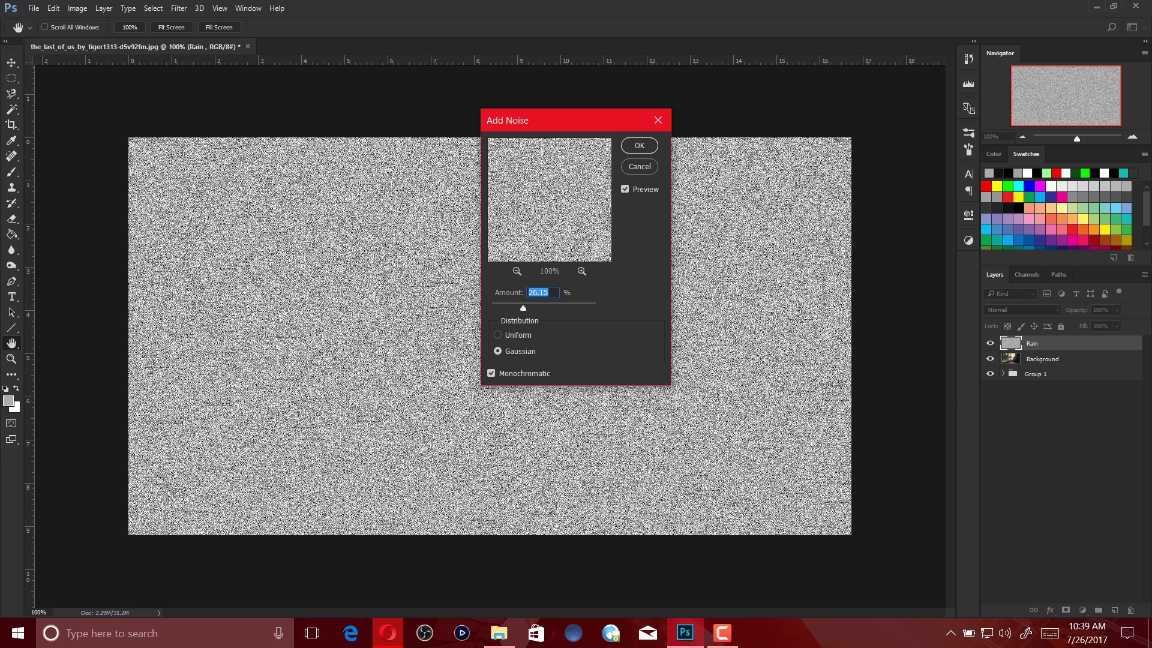
click(531, 292)
click(497, 335)
click(497, 351)
key(Return)
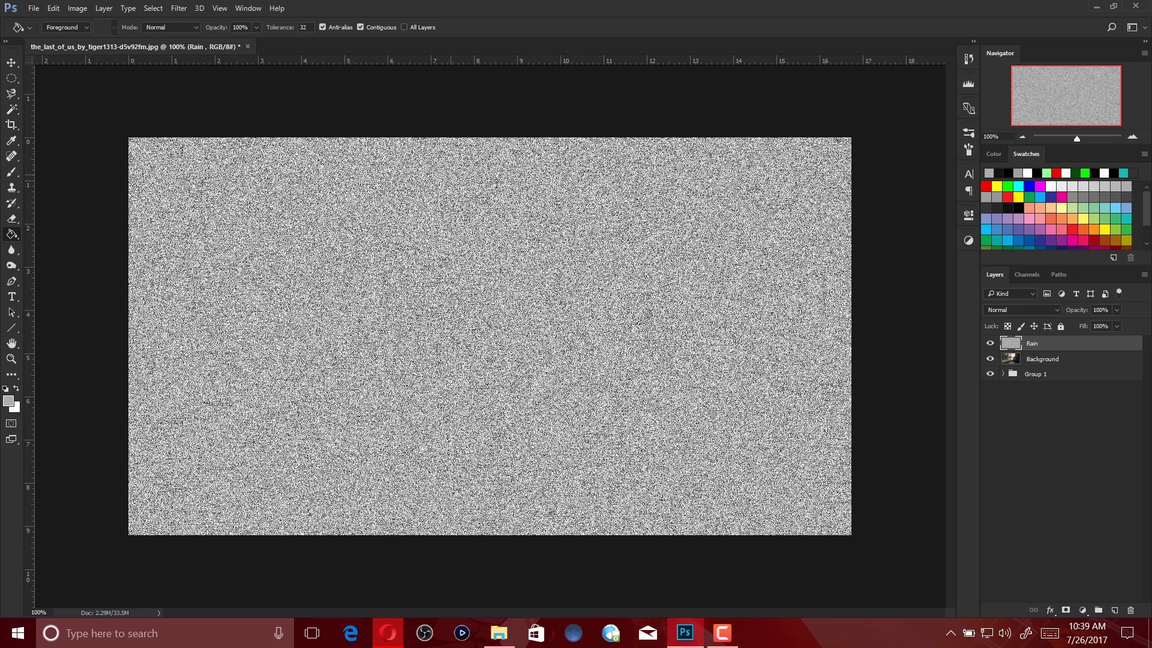
- Apply a Motion Blur to the noise on the Rain layer with angle 55° and distance 36 pixels
click(179, 8)
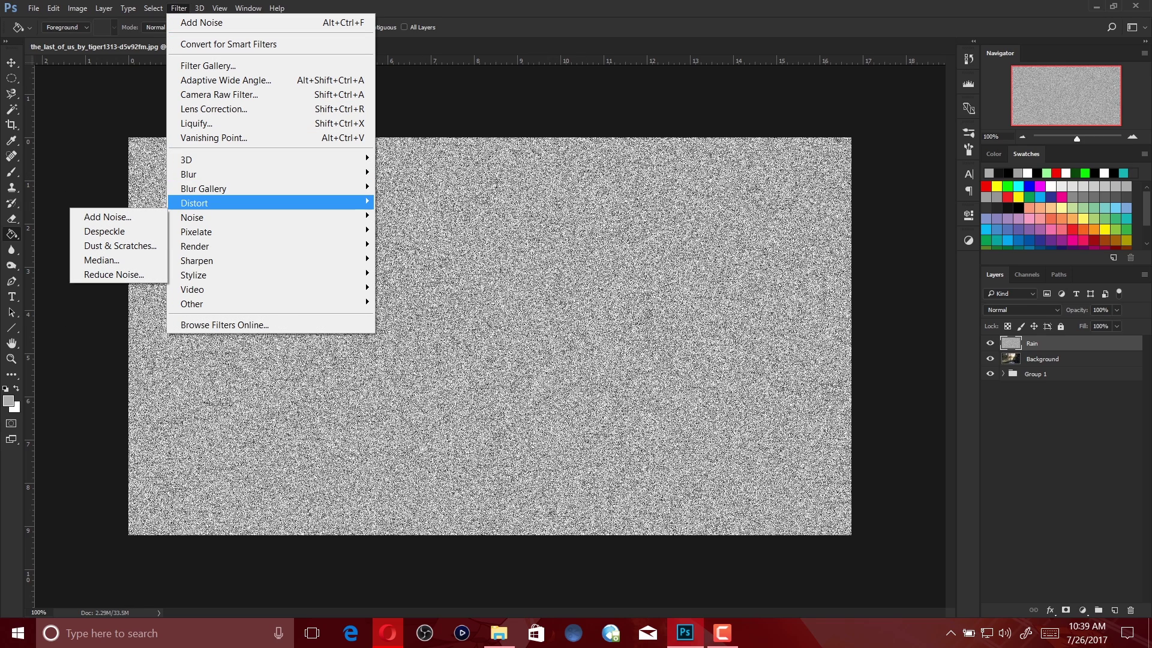
mouse_move(198, 175)
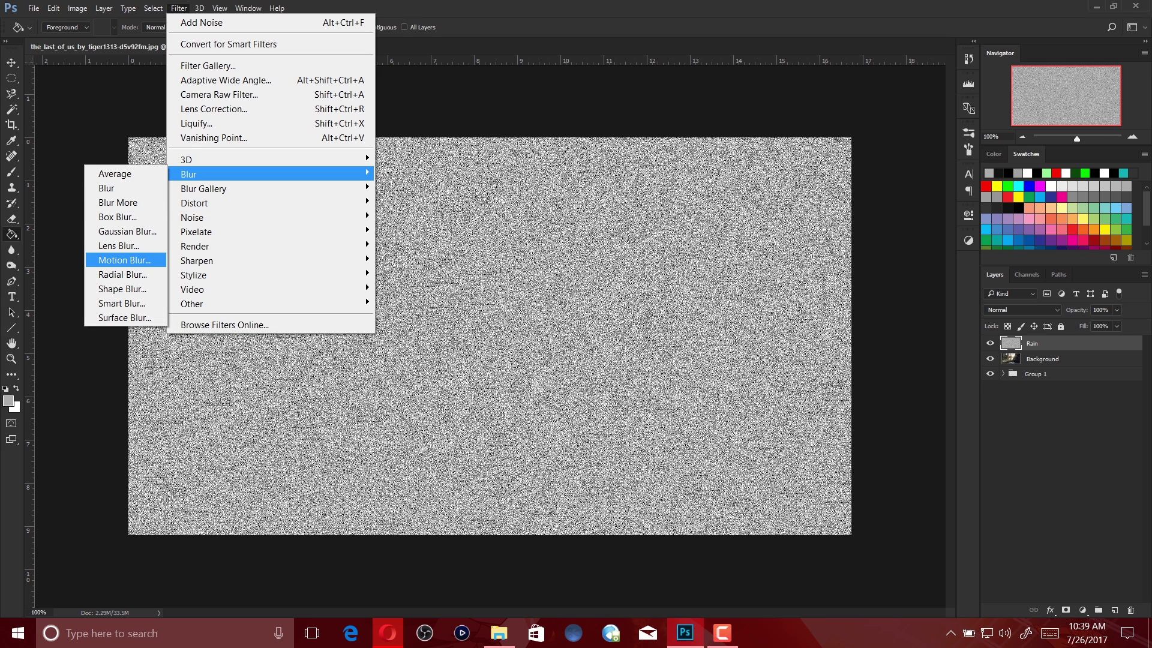
click(124, 260)
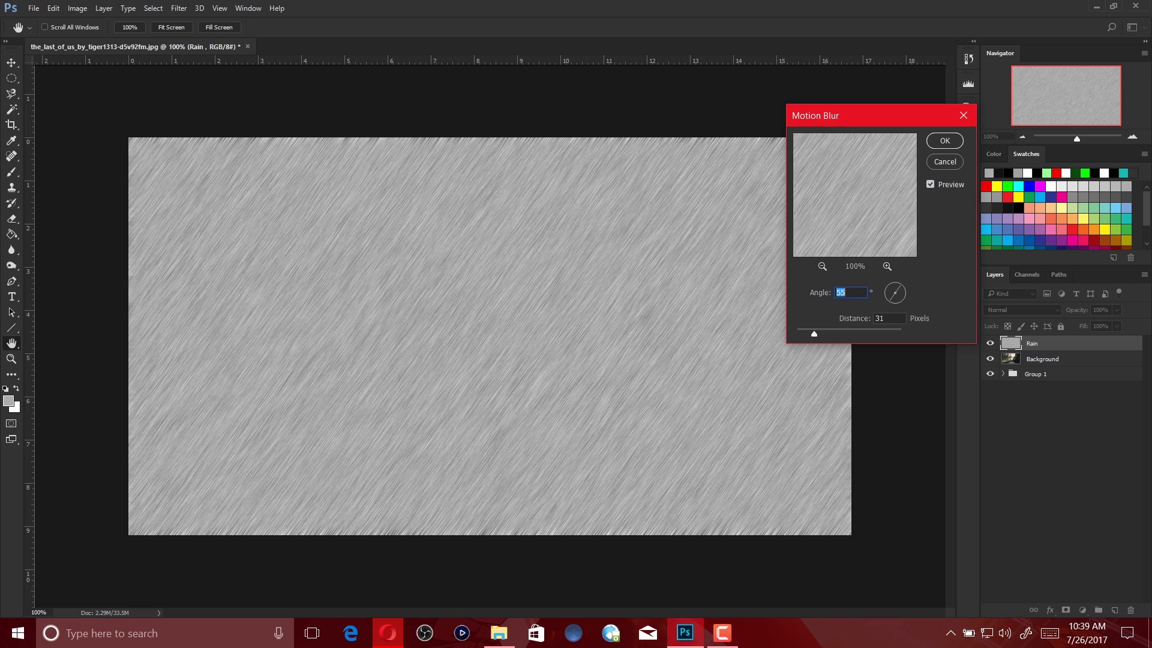
key(Tab)
key(shift+Tab)
mouse_move(814, 333)
mouse_down()
mouse_move(848, 333)
mouse_move(824, 333)
mouse_up()
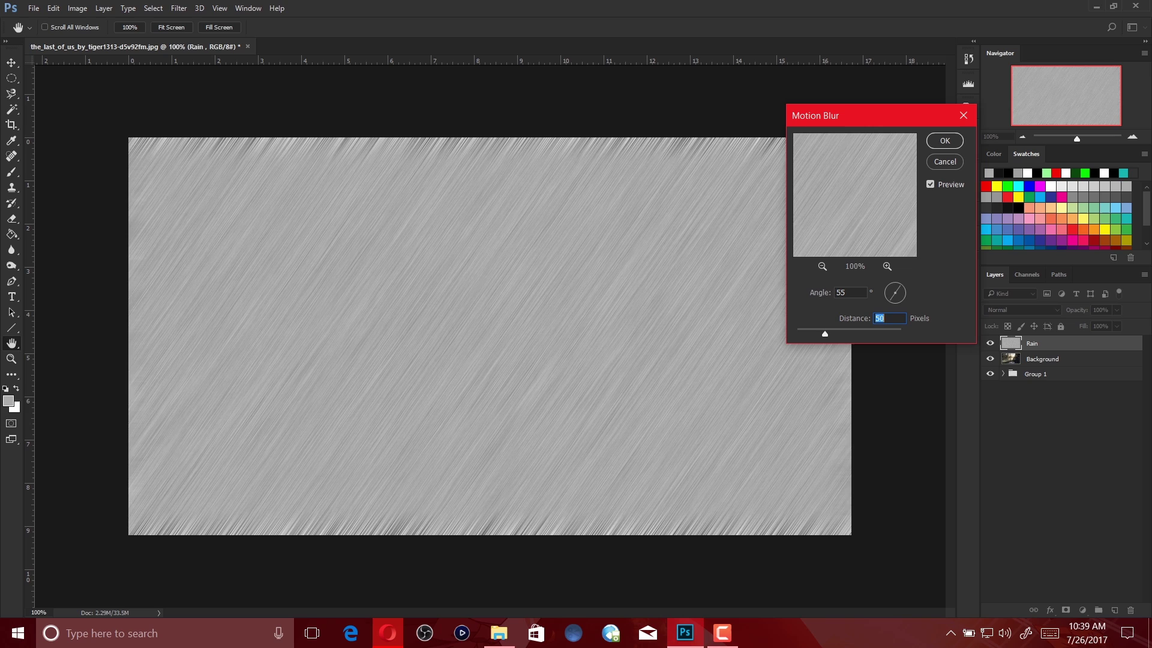
text(43)
text(40)
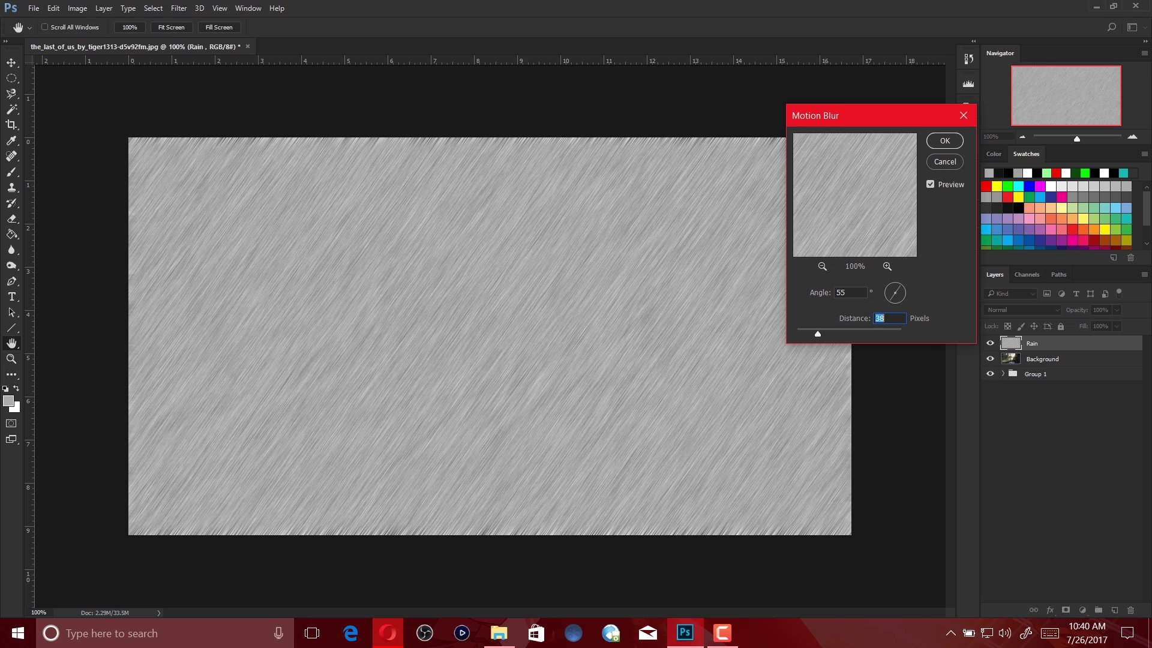
key(Return)
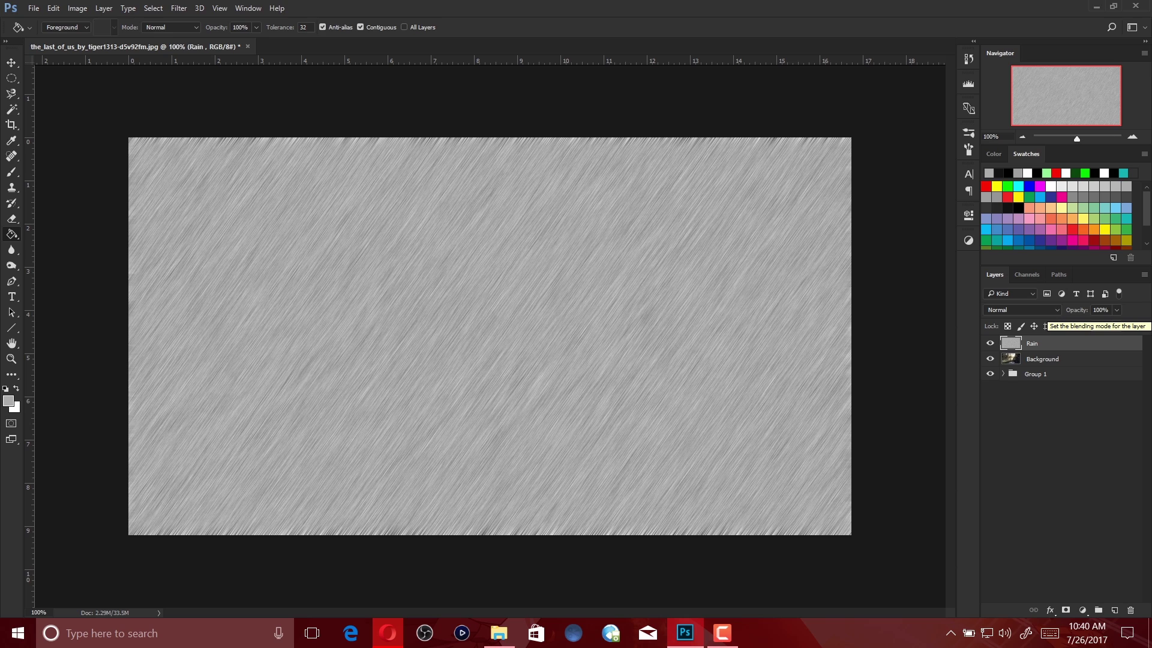
- Try the Soft Light and Overlay blending modes on the Rain layer and settle on Vivid Light
click(1020, 310)
click(1014, 431)
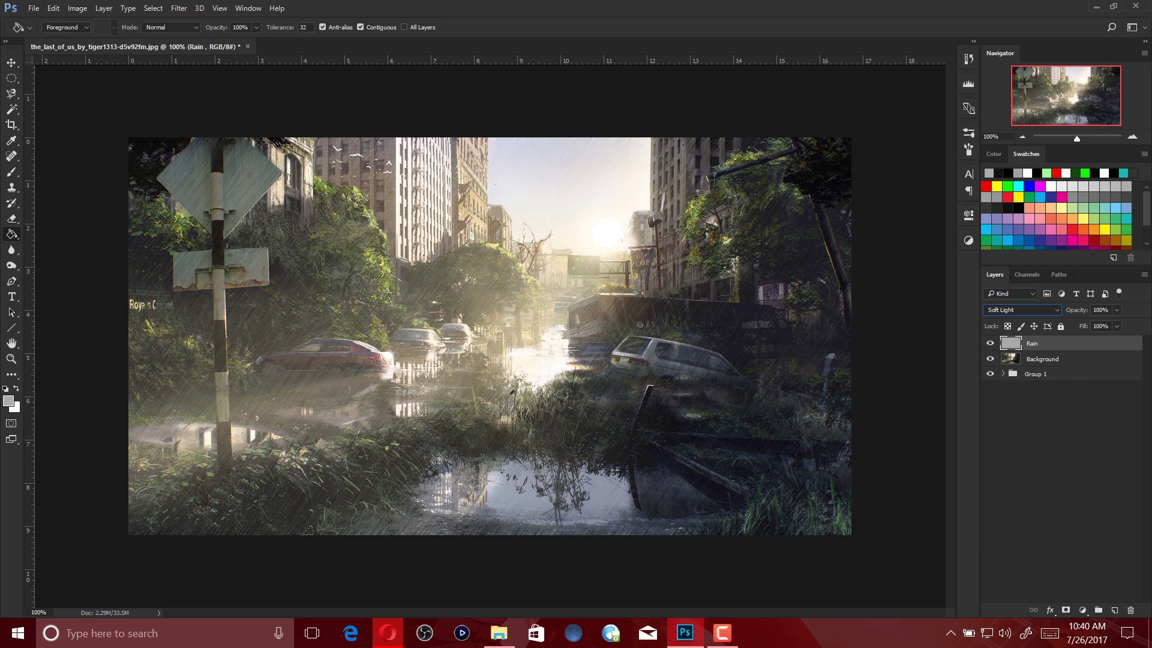
click(1020, 310)
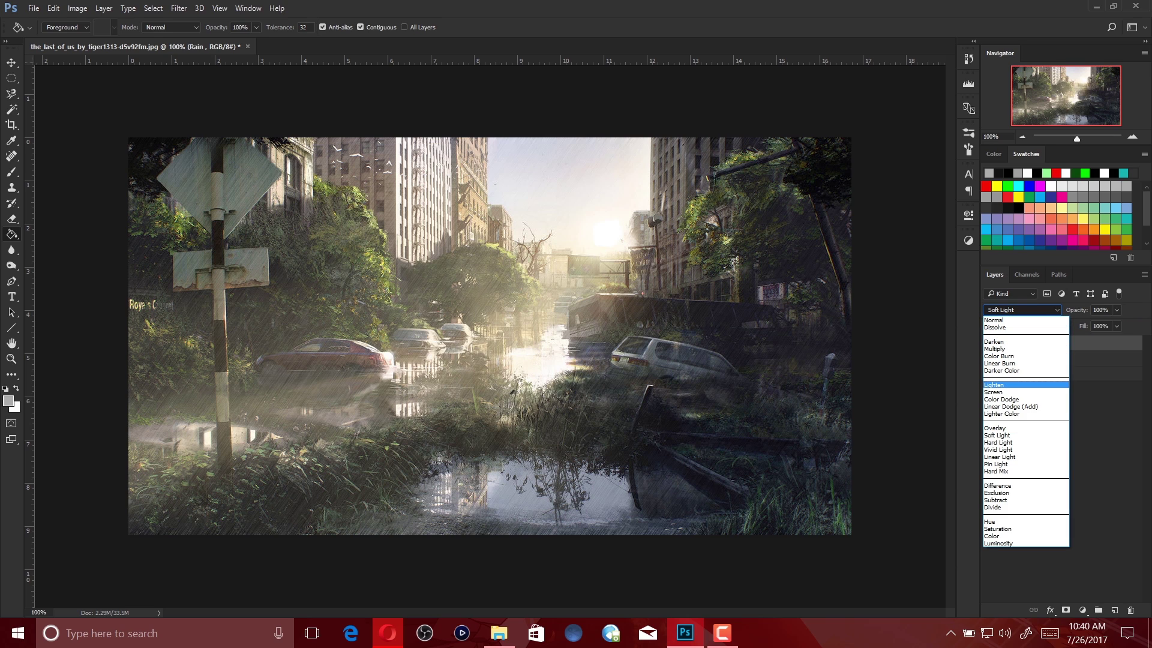
key(Down)
key(Down)
key(Down)
key(Down)
key(Return)
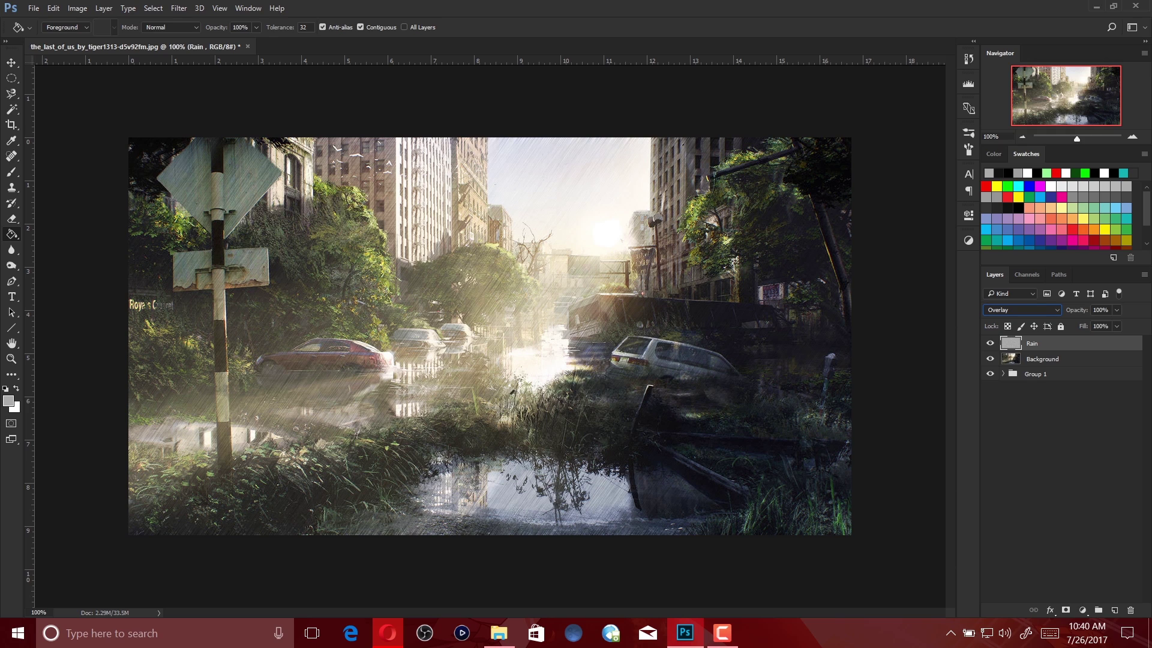
key(Down)
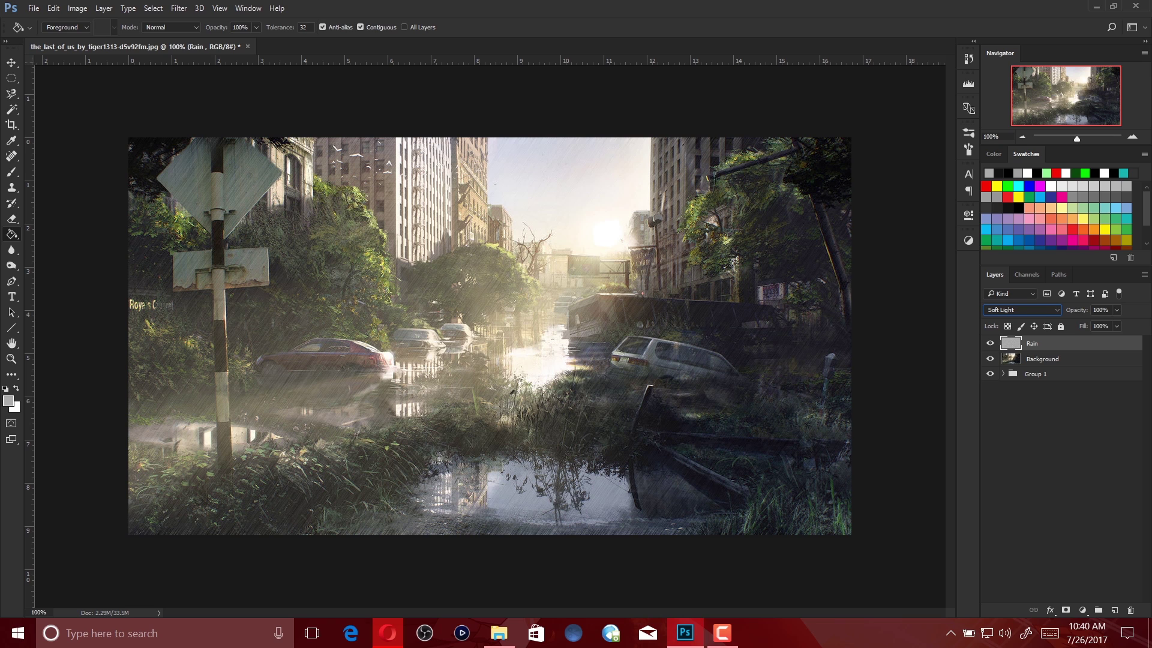
key(Down)
key(Down)
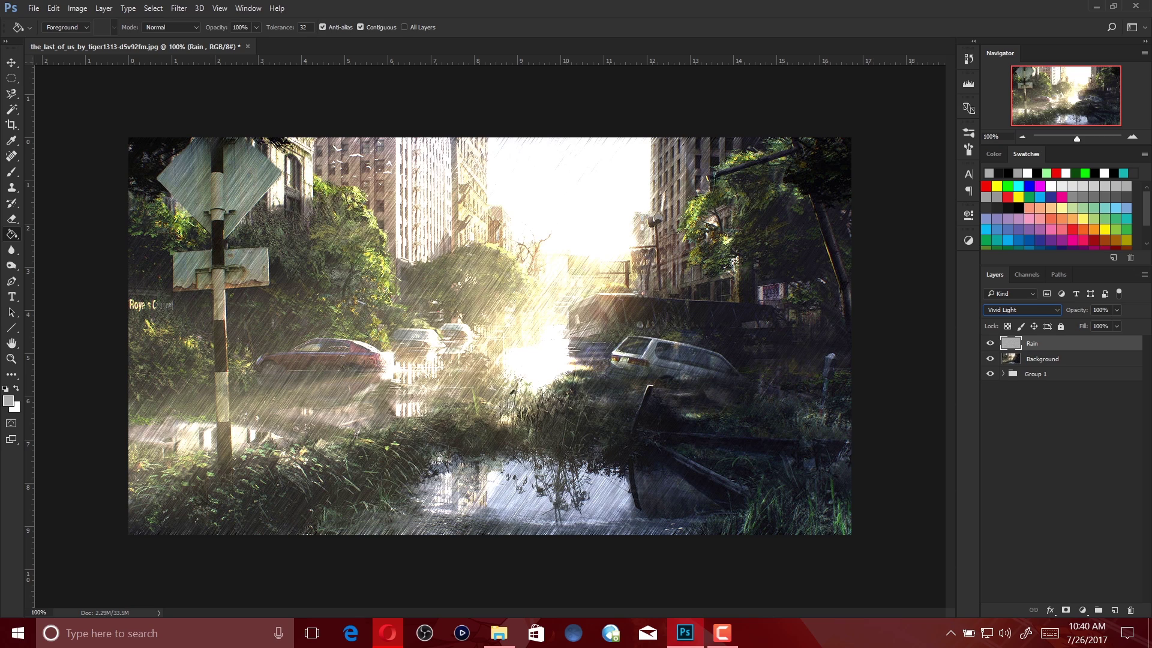
- Erase the harsh streaks along the bottom edge of the Rain layer with a soft 100 px Eraser, keeping that layer selected
key(e)
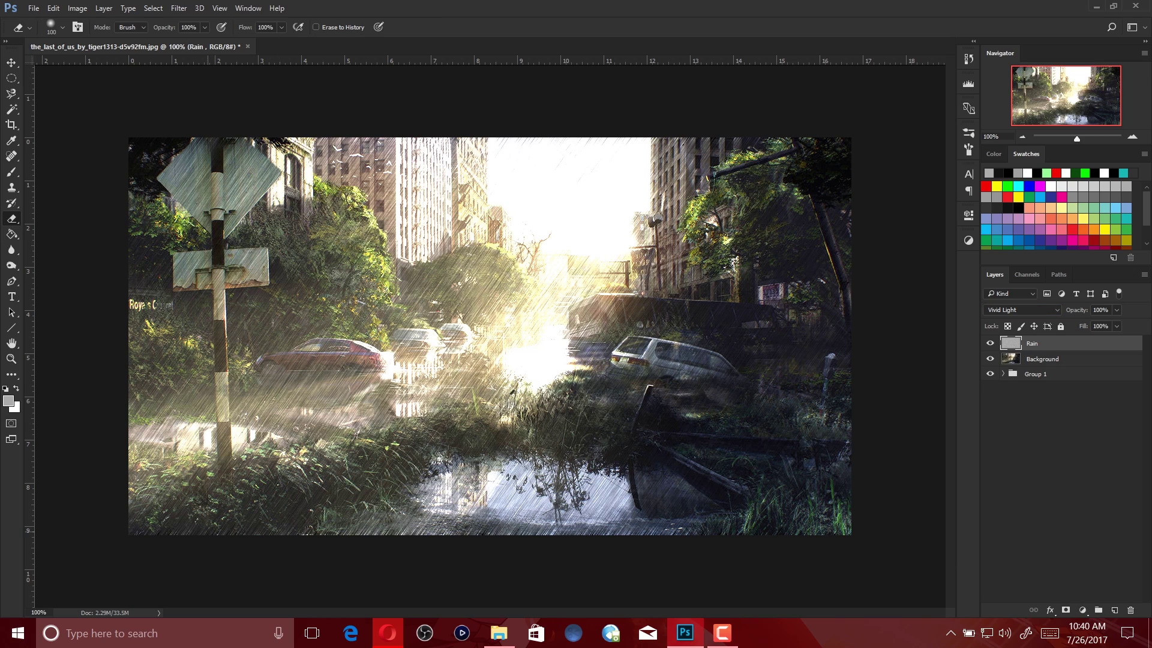
drag(158, 551, 855, 553)
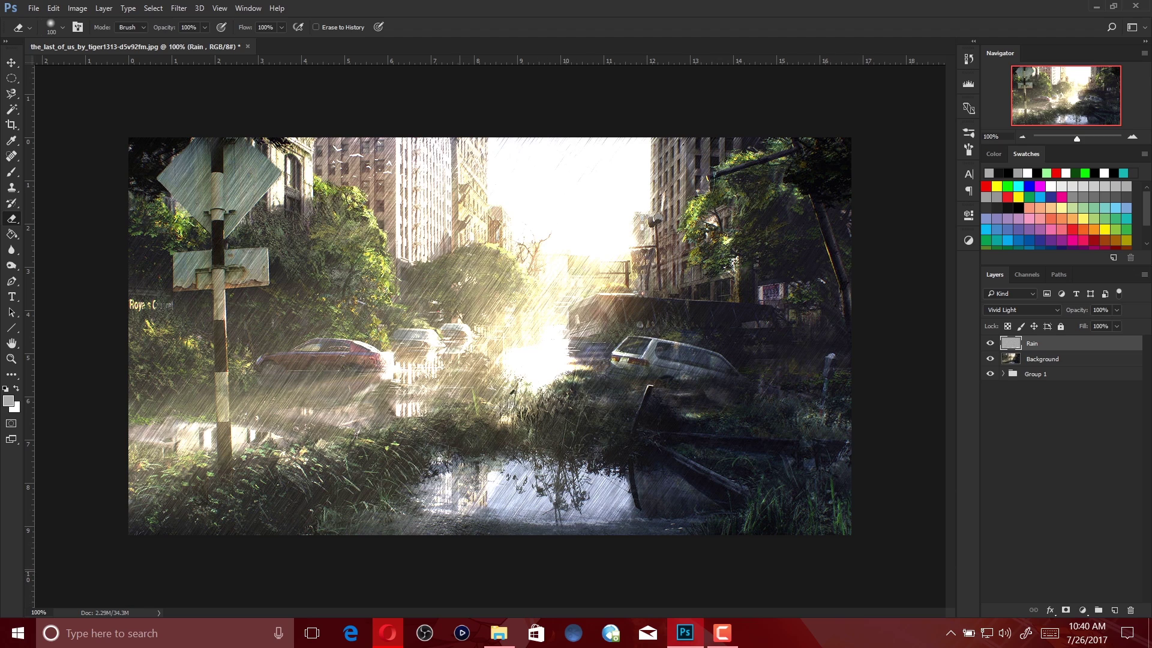
mouse_move(434, 559)
mouse_down()
mouse_move(355, 543)
mouse_move(574, 550)
mouse_up()
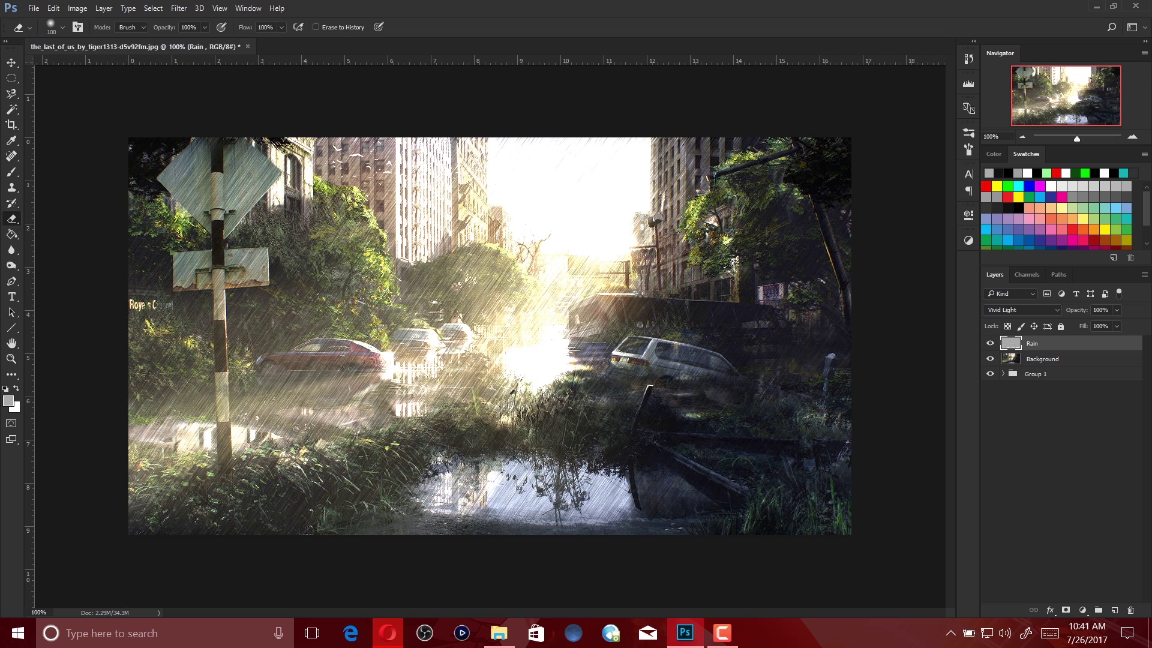
click(1043, 358)
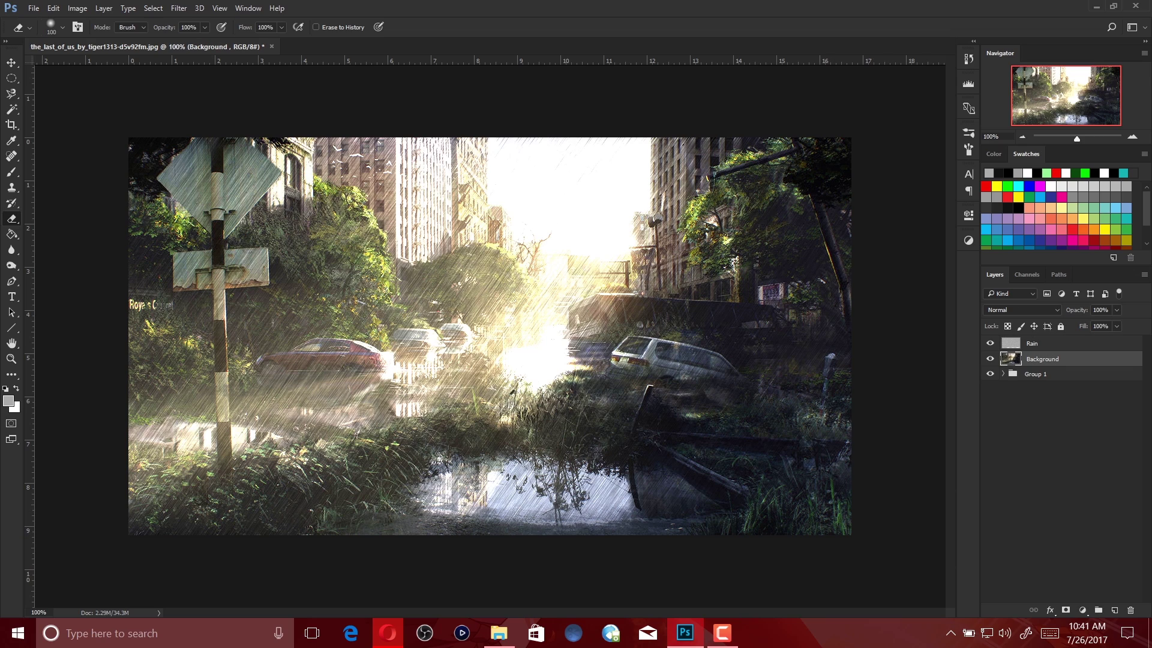
click(1032, 343)
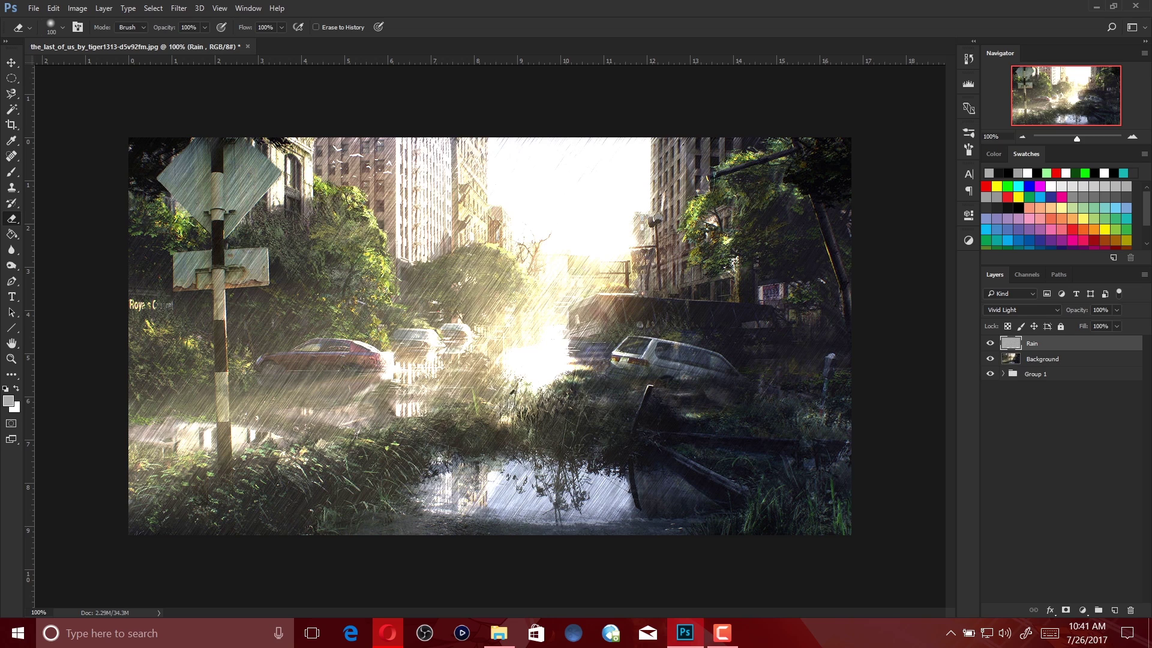
- Add a Brightness/Contrast adjustment layer above the Rain layer with brightness -29 and contrast 38
click(1082, 609)
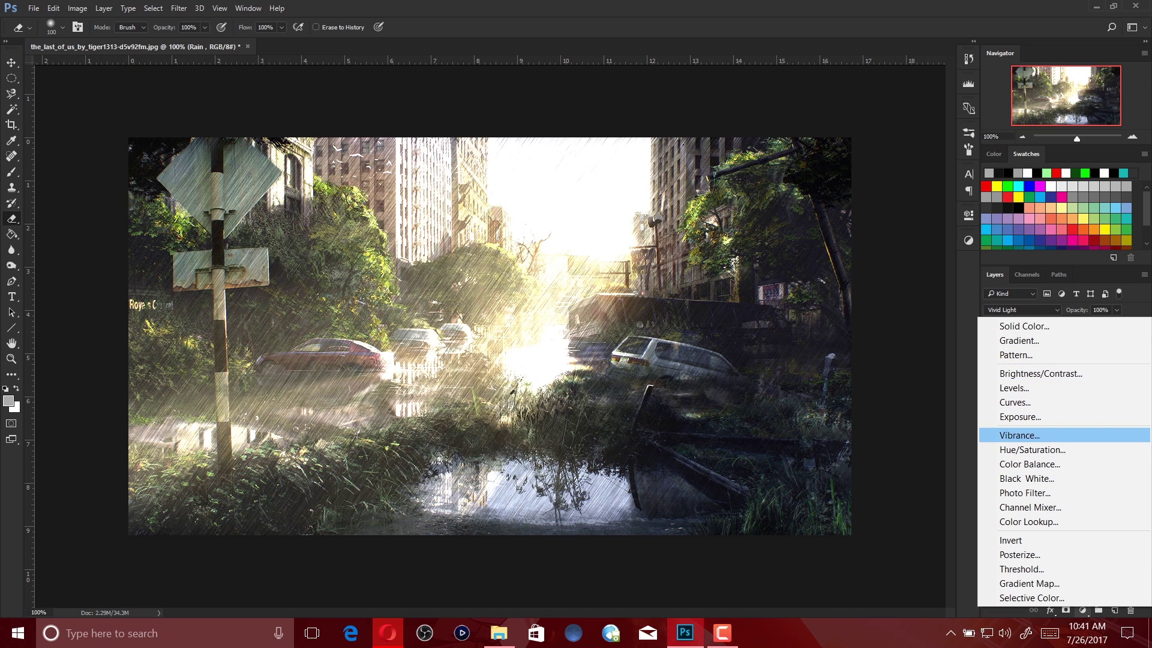
click(1041, 373)
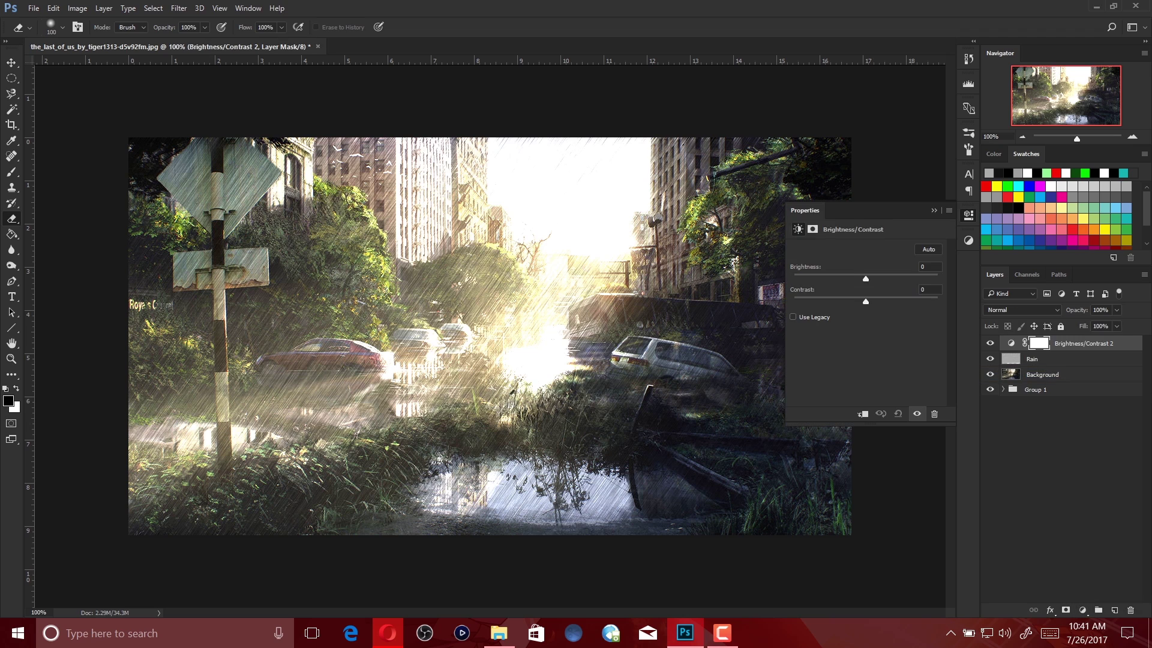
drag(866, 278, 878, 278)
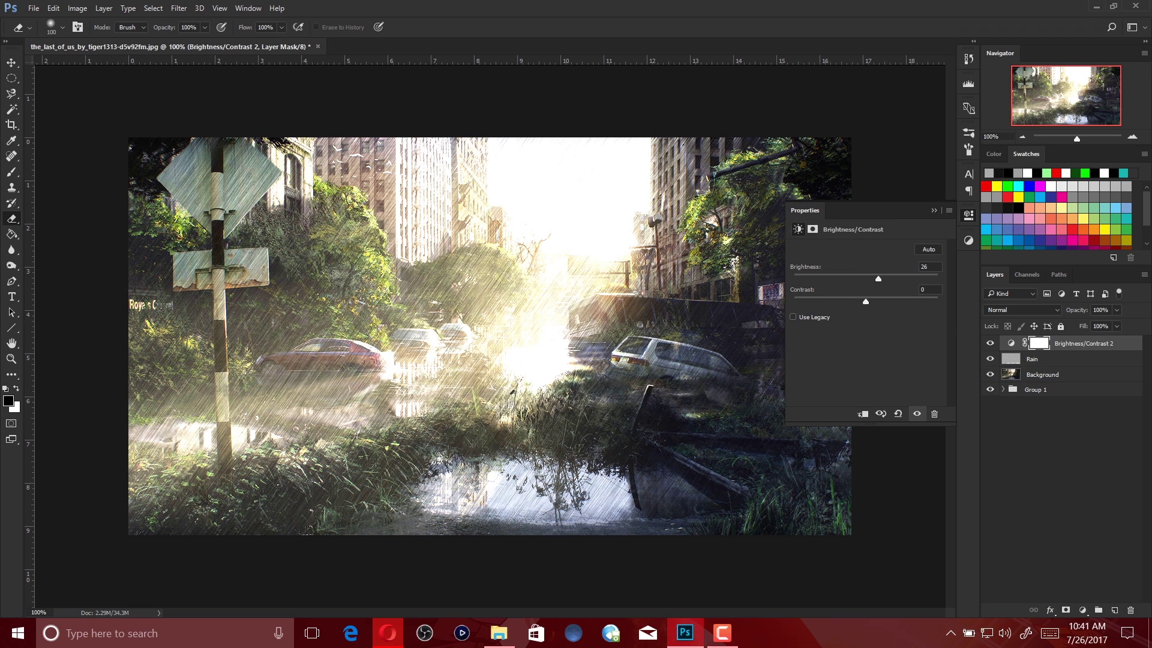
drag(878, 278, 852, 278)
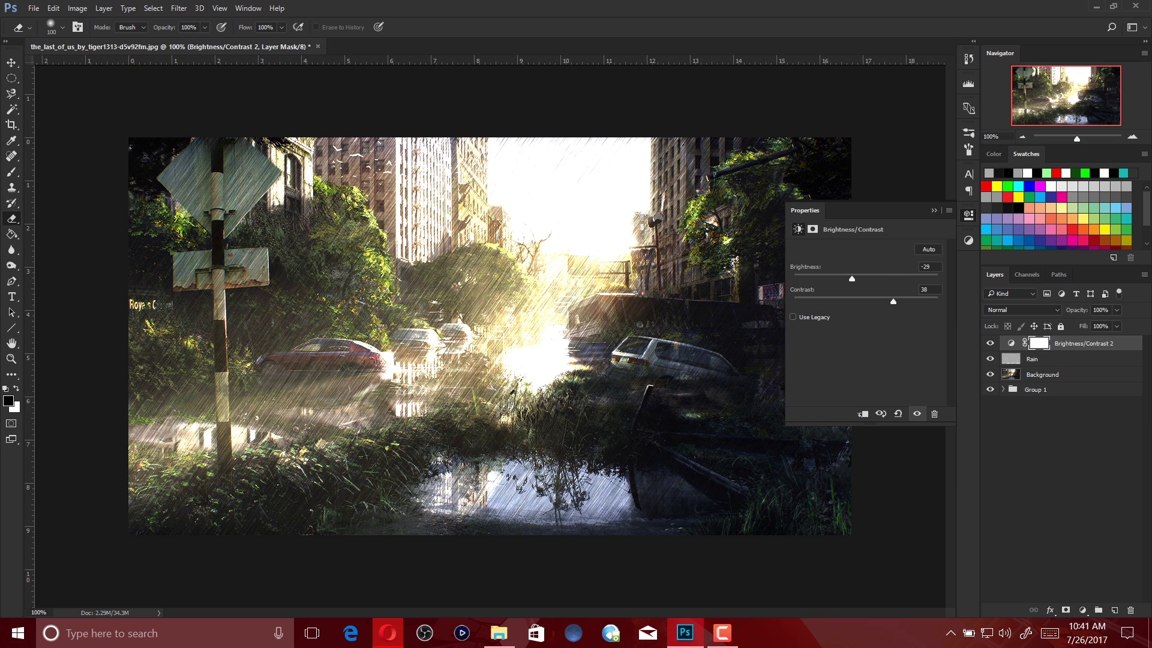
- Add a Curves adjustment layer above the Brightness/Contrast layer using the Linear Contrast (RGB) preset
click(1082, 610)
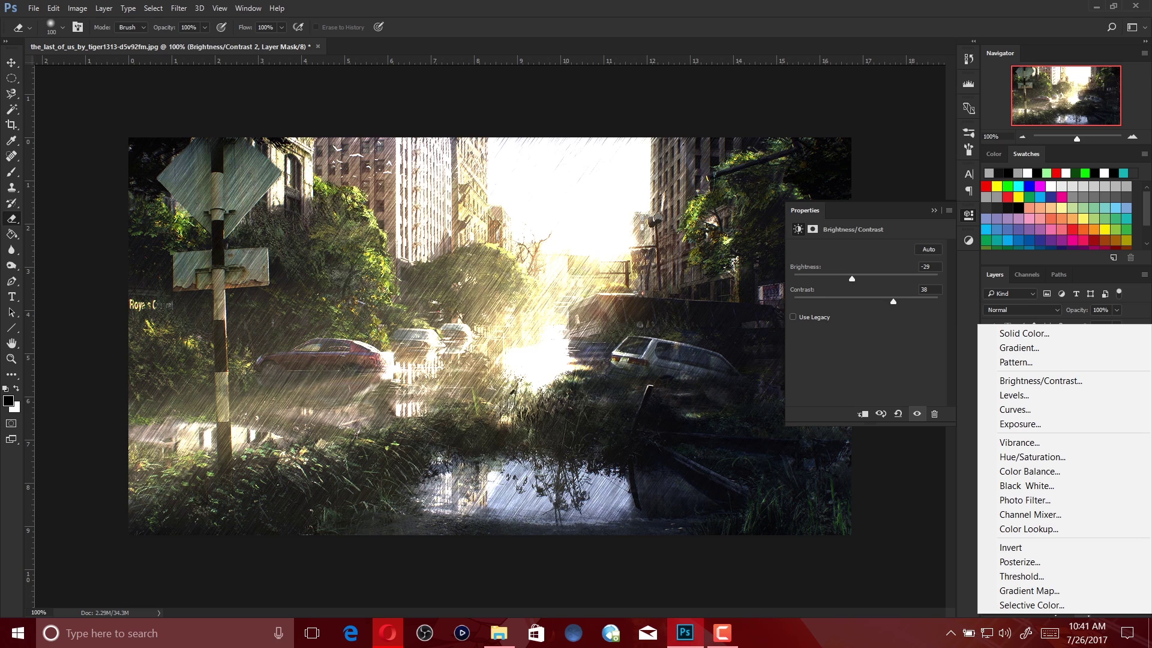
click(1015, 409)
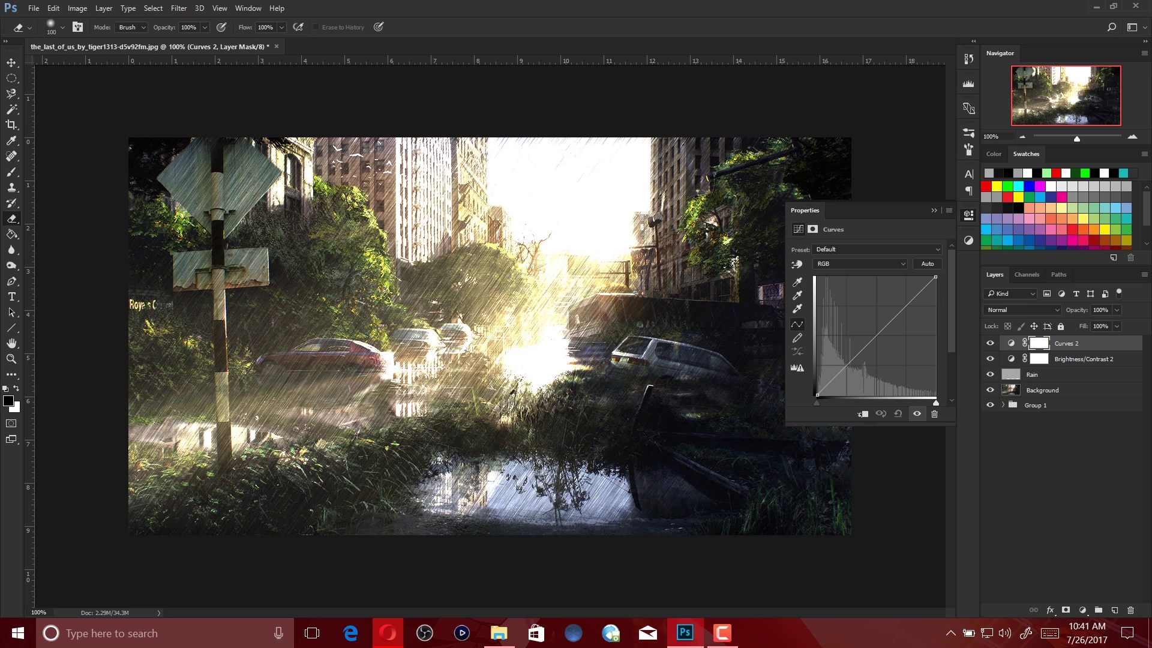
click(876, 249)
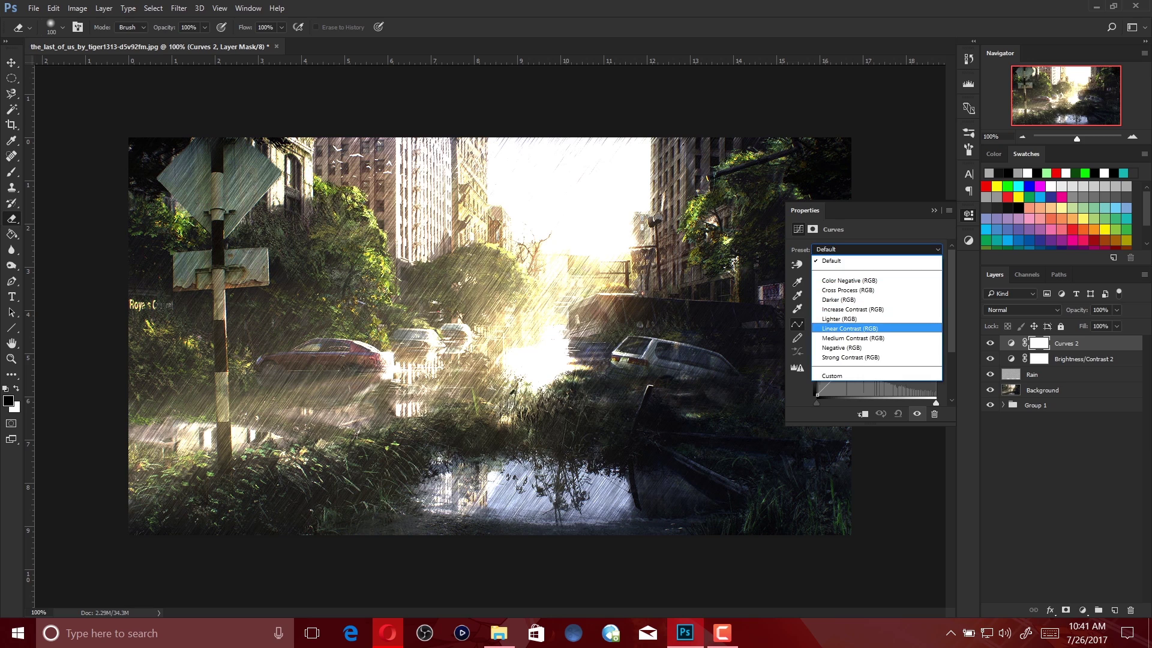
click(850, 328)
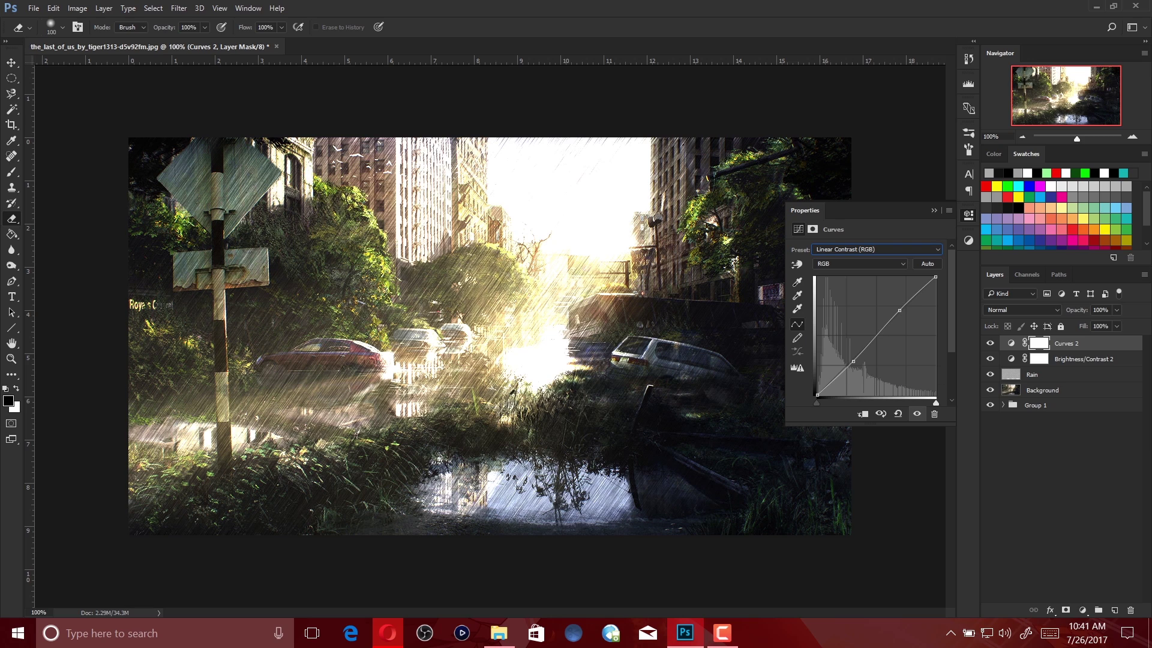
- Add an Exposure adjustment layer on top with exposure +0.39 and gamma correction 0.91
click(1082, 609)
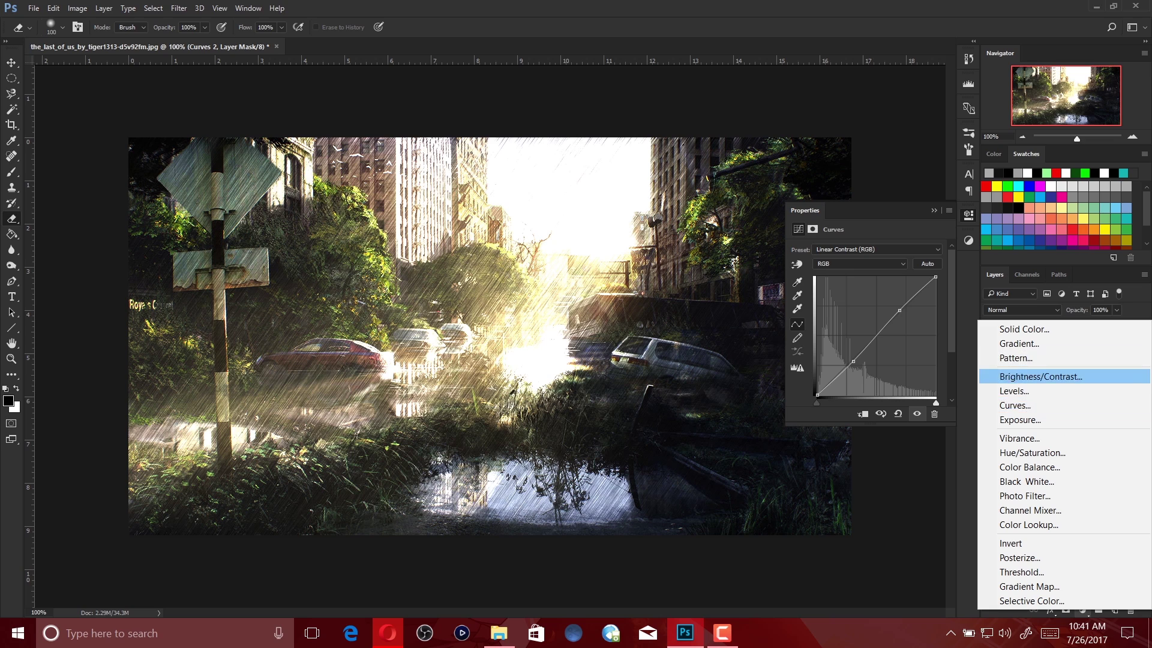
click(1019, 420)
drag(866, 279, 870, 278)
drag(866, 324, 871, 324)
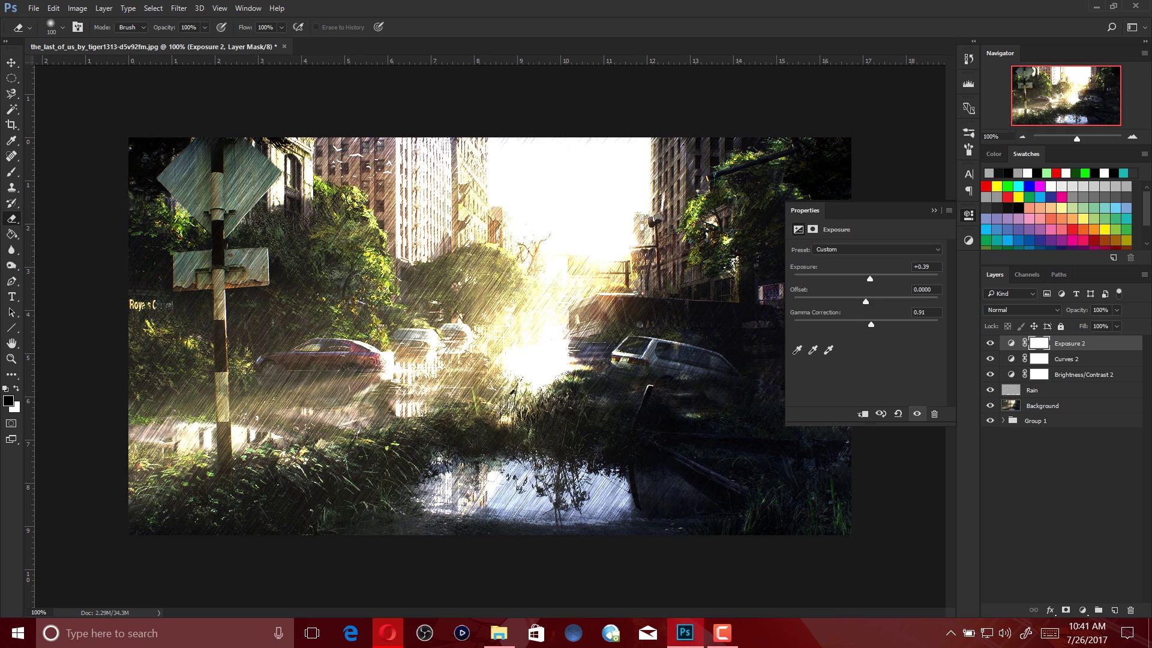
click(934, 210)
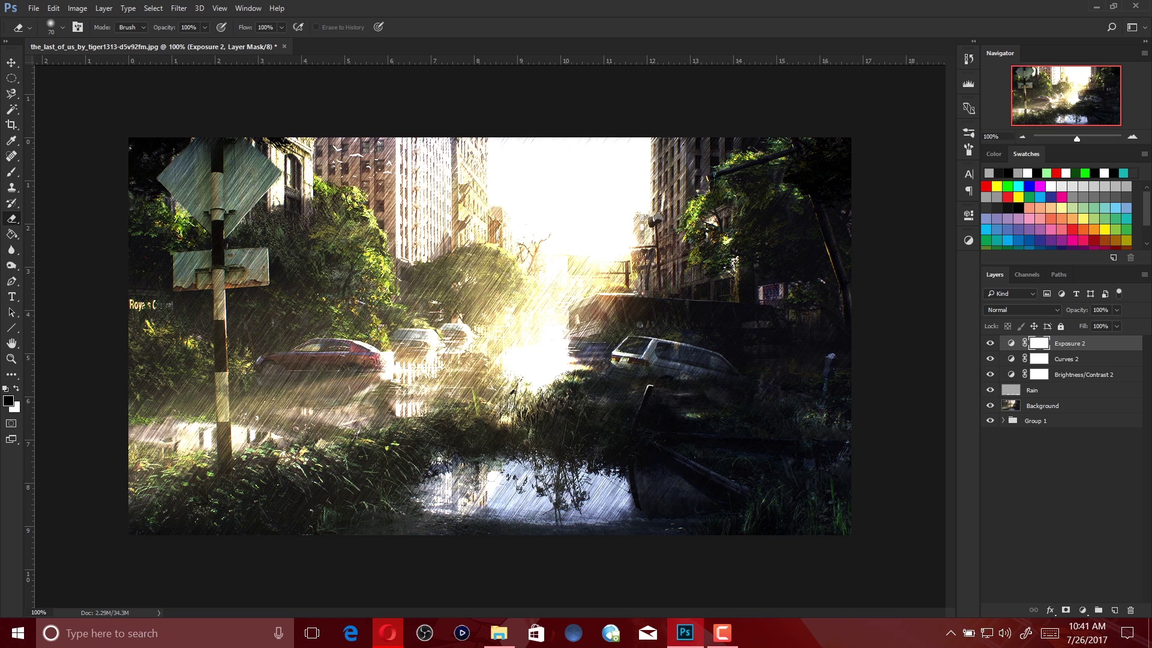
- Erase the rain streaks on the Rain layer over the dark vehicle behind the white car with a soft 70 px Eraser
click(1046, 390)
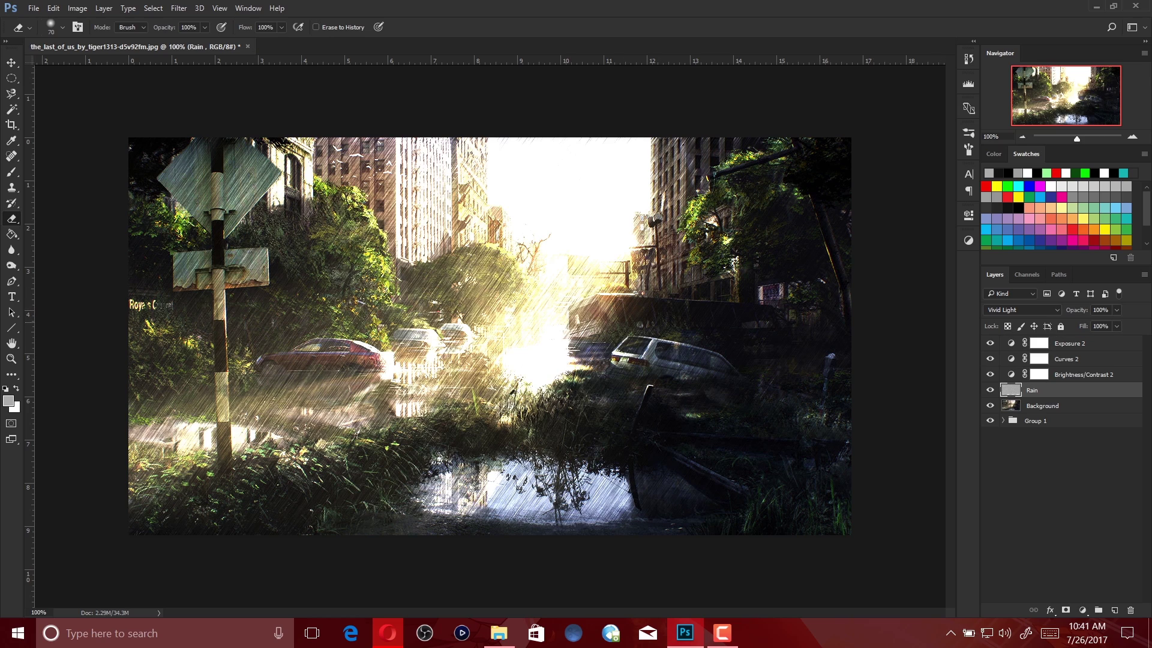
drag(645, 304, 810, 318)
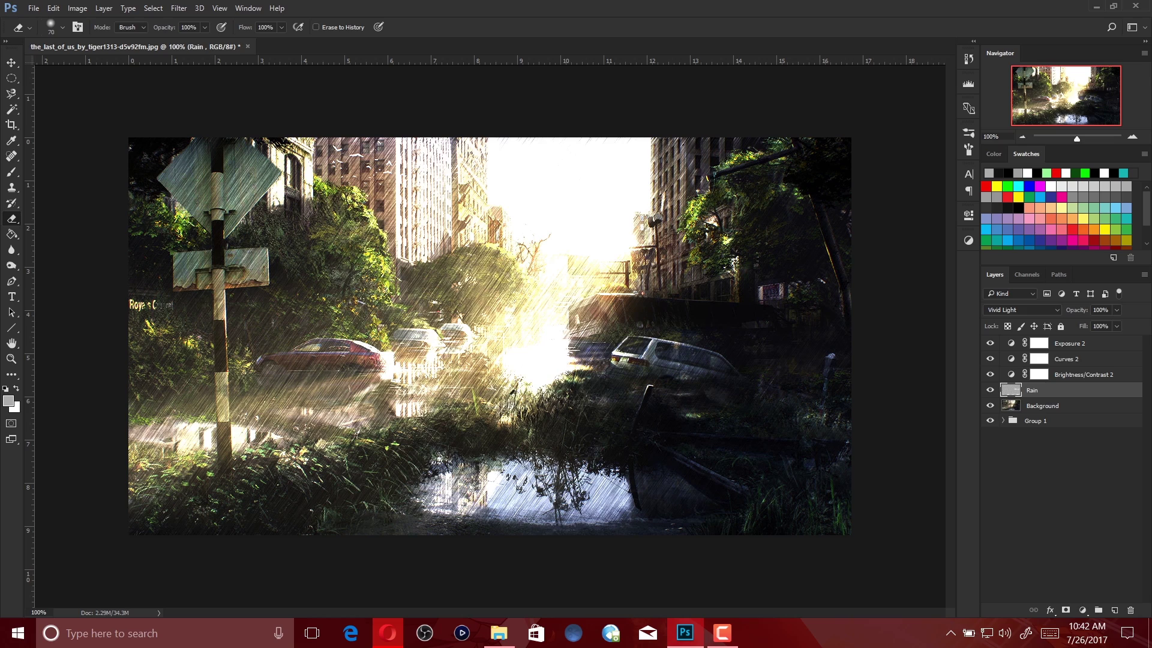
click(1039, 343)
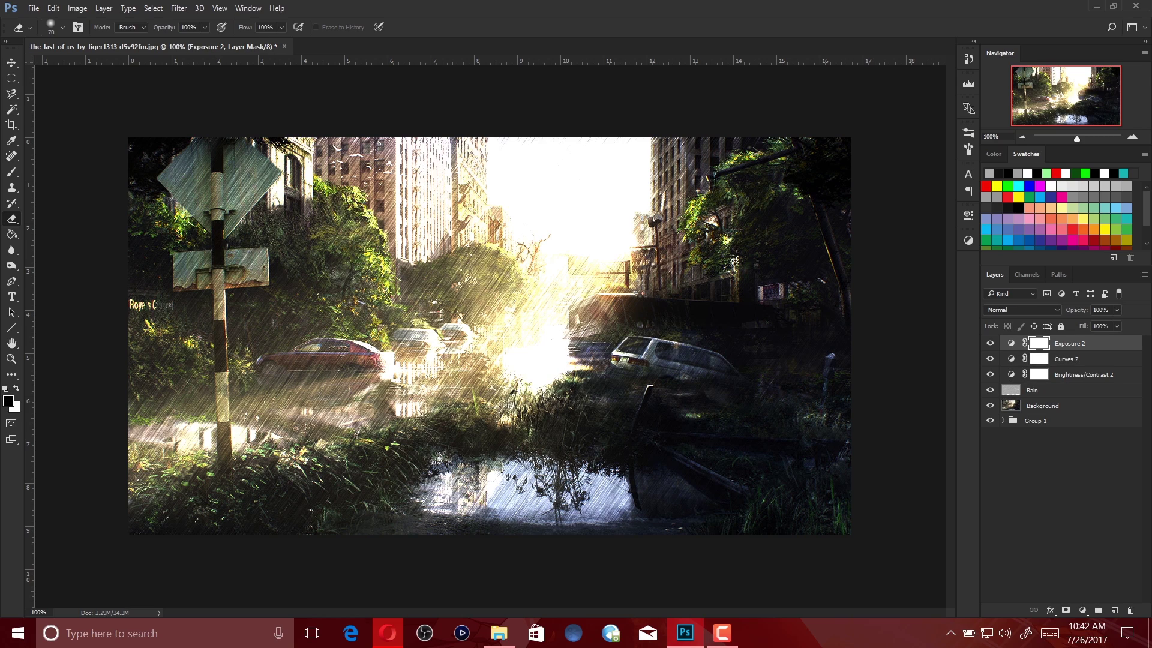
click(1114, 610)
drag(1032, 343, 1130, 610)
- Create a new document from the HDTV 1080p preset, 1920 x 1080 px at 72 ppi
key(alt+f)
key(Return)
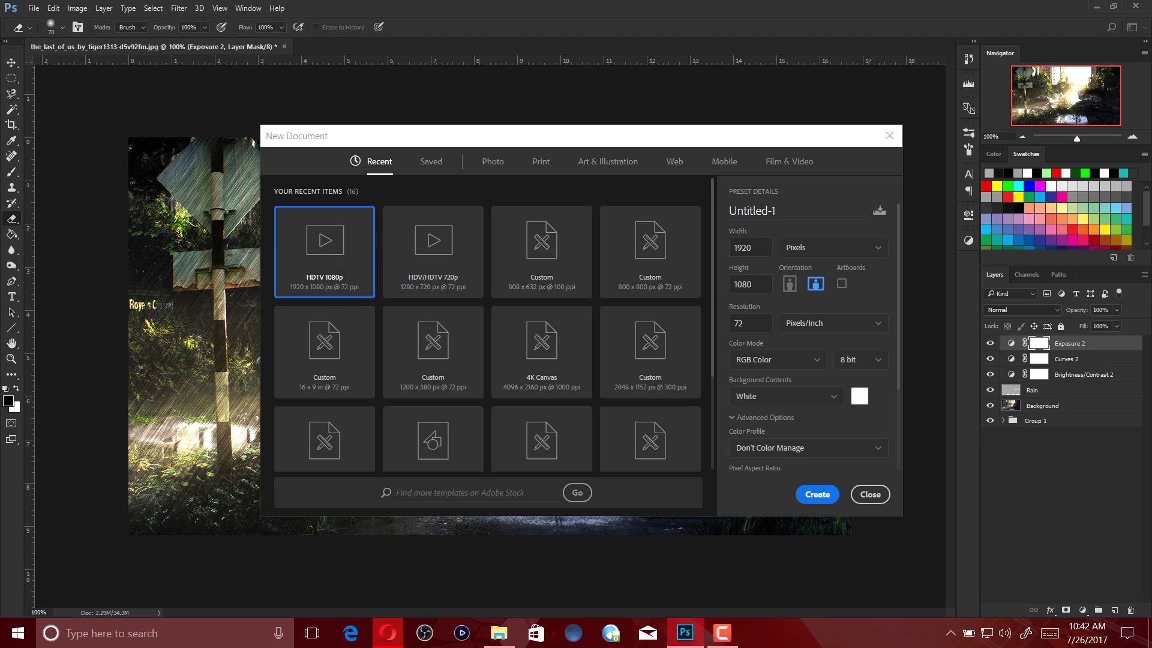
key(Return)
- Convert the new document's locked background into a regular layer and fill it with near-black
key(g)
key(alt+BackSpace)
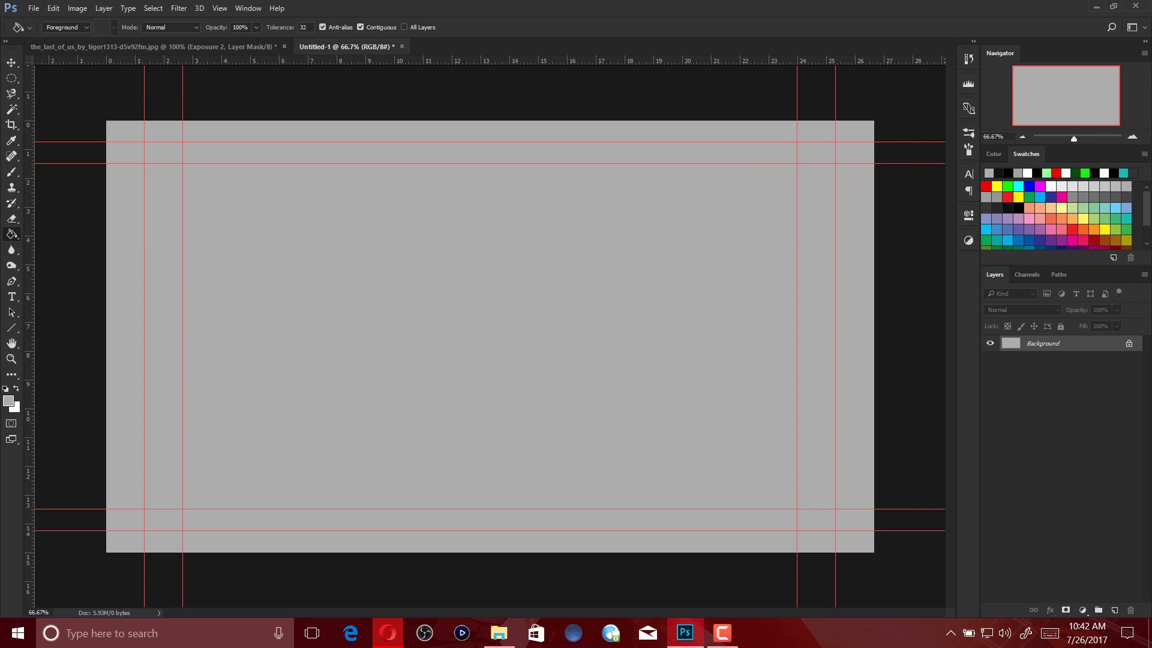
key(ctrl+shift+n)
key(Return)
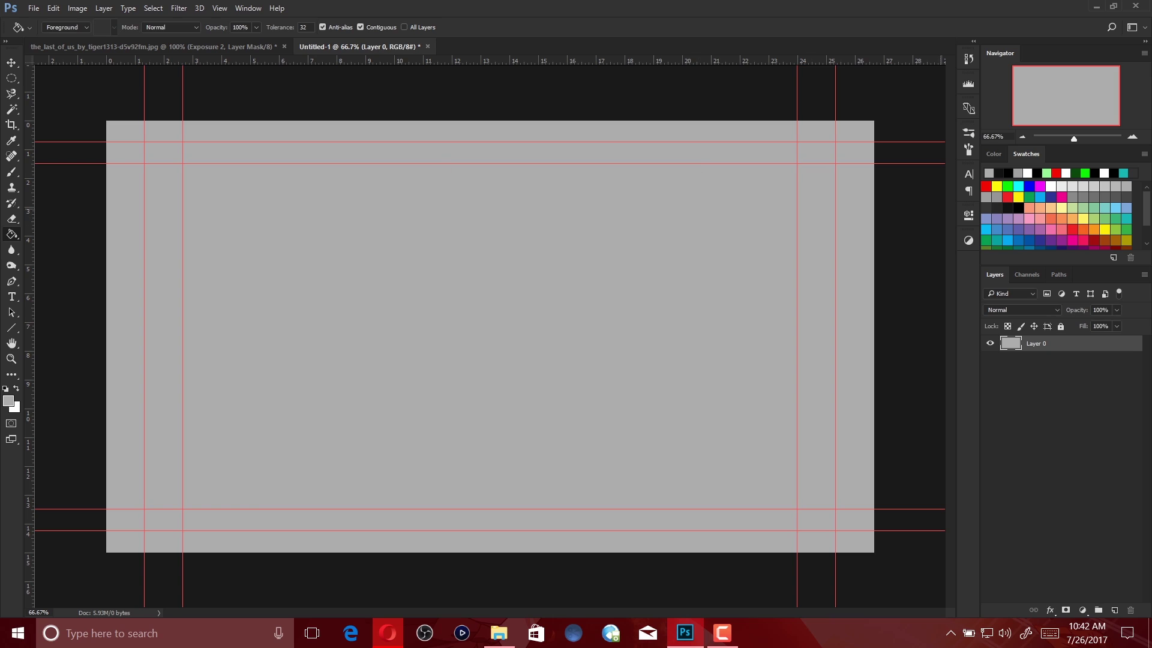
key(d)
key(alt+BackSpace)
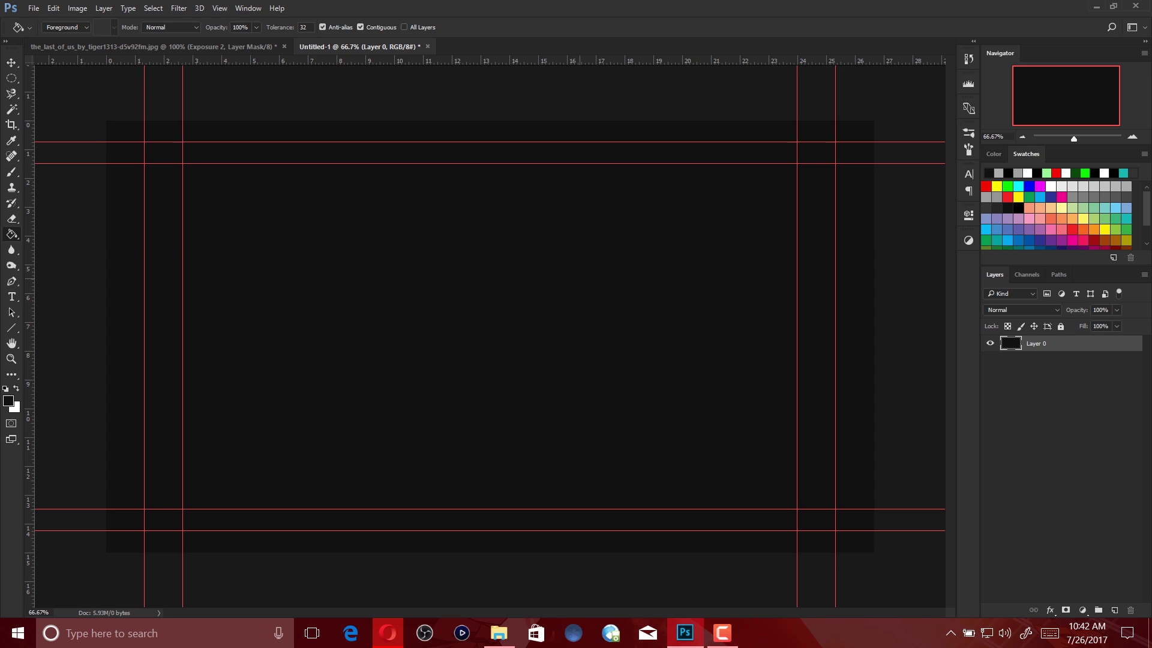
- Paint a light grey horizontal band of specks about 19 in wide across a new layer with the 200 px scatter brush
key(b)
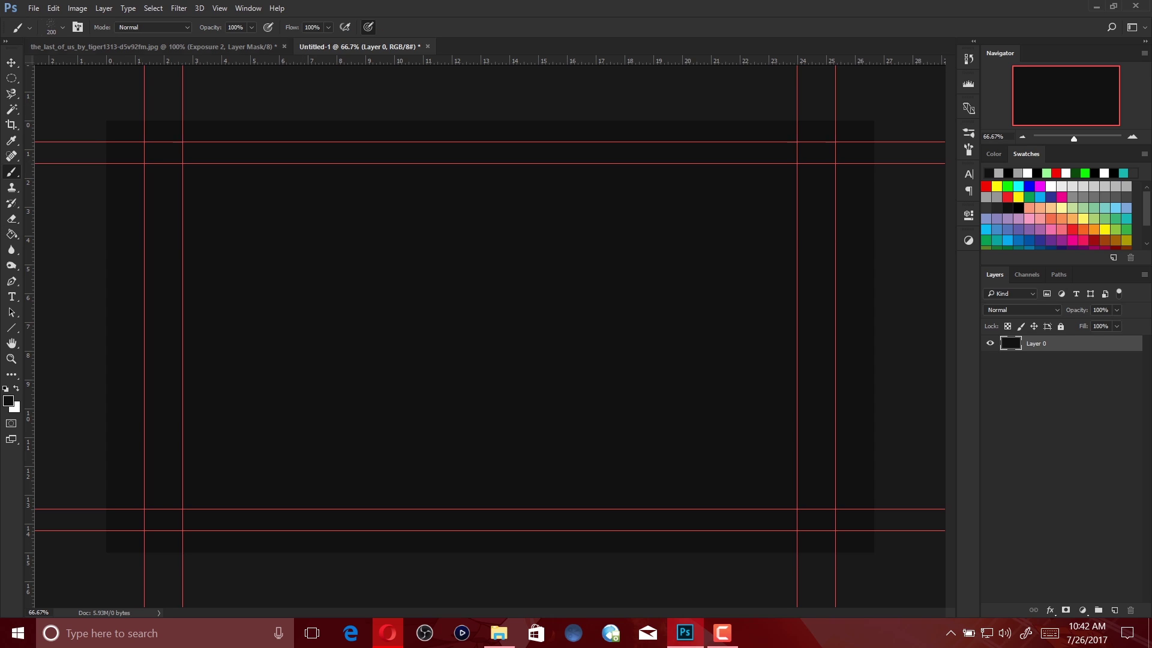
click(62, 27)
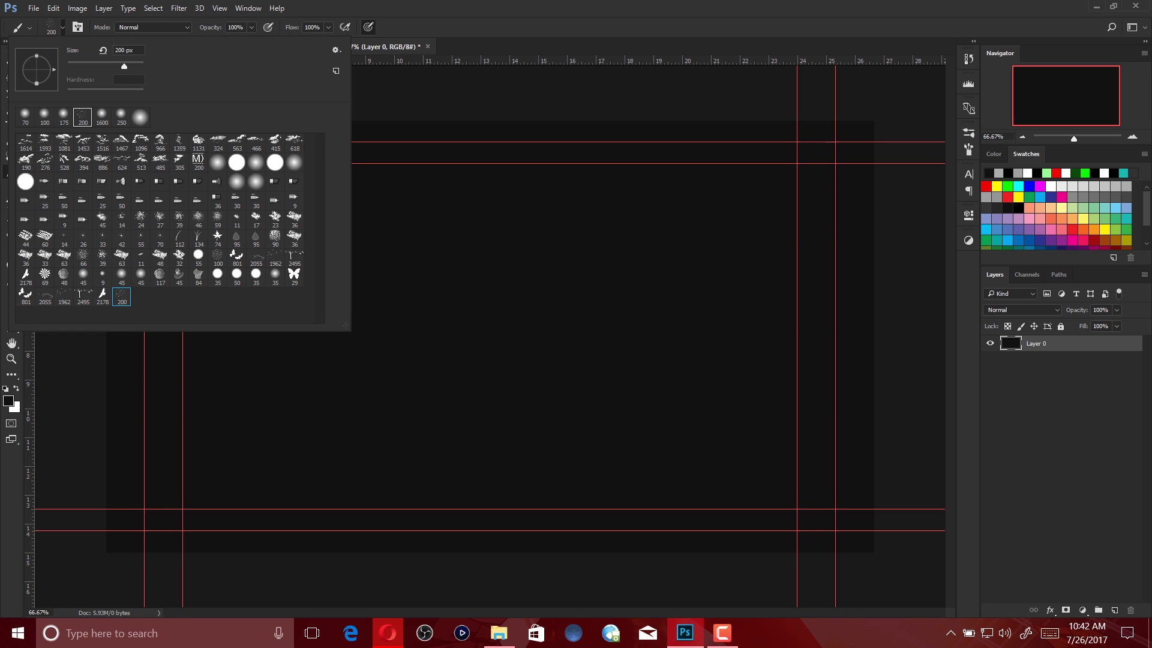
key(Escape)
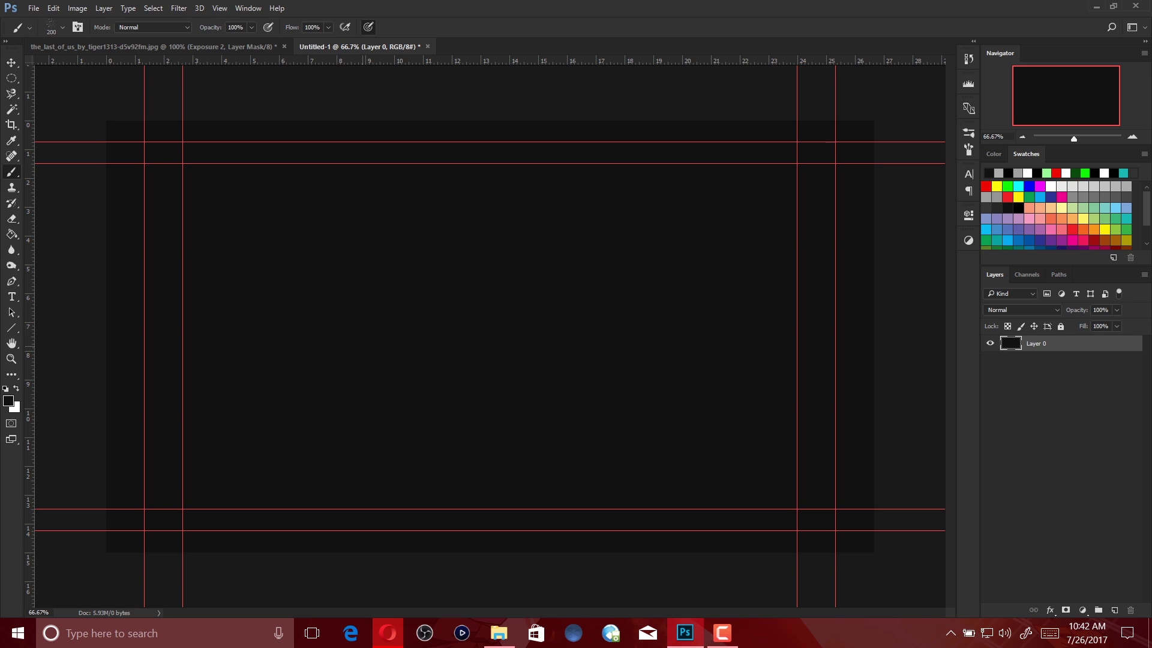
click(1114, 610)
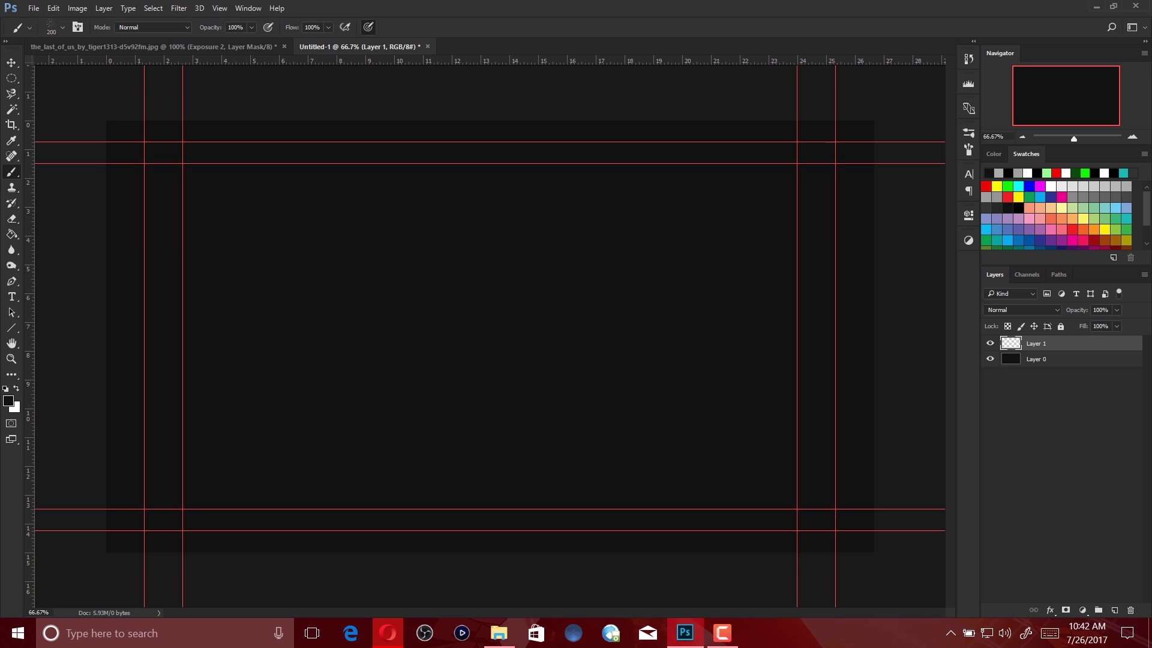
click(998, 173)
click(688, 330)
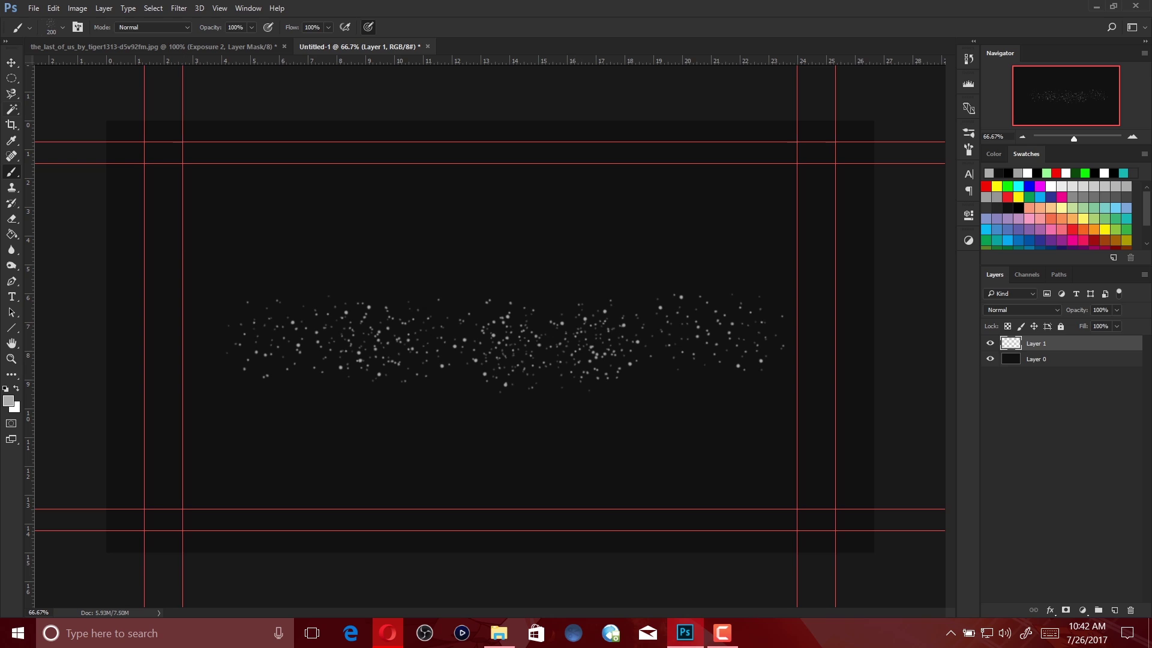
- Squash the speck band vertically to 32.28% of its height and apply the transformation
key(v)
drag(505, 293, 505, 348)
drag(505, 393, 505, 380)
key(v)
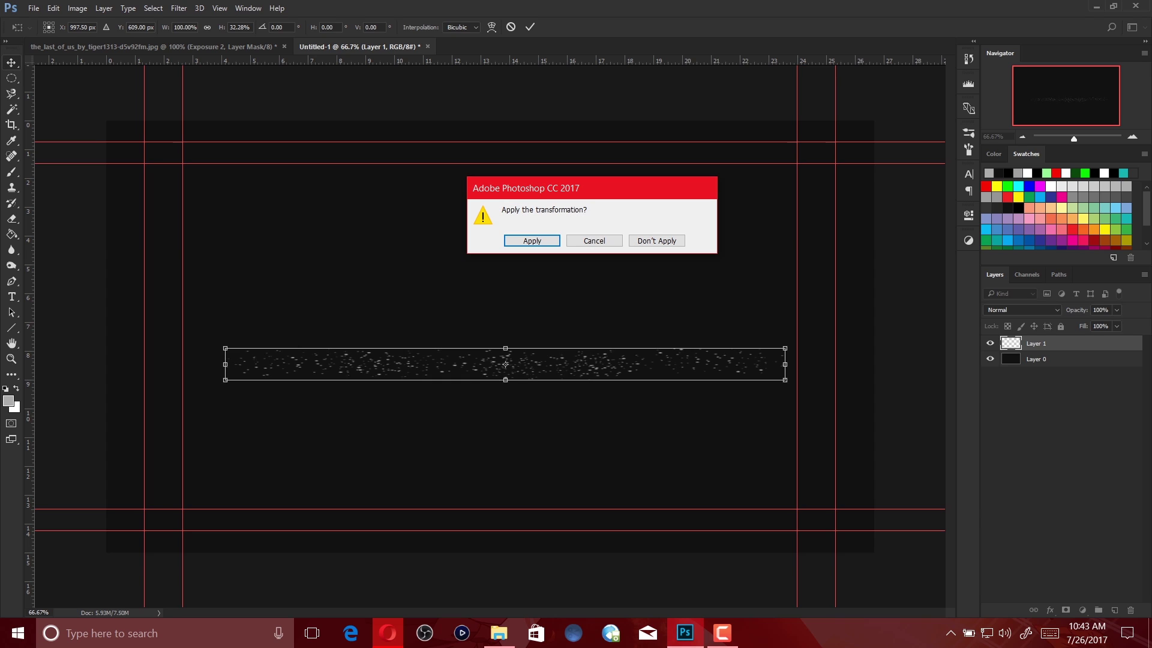
key(Return)
- Paint a second band of grey specks over the squashed one on a new layer and merge it down
key(ctrl+shift+alt+n)
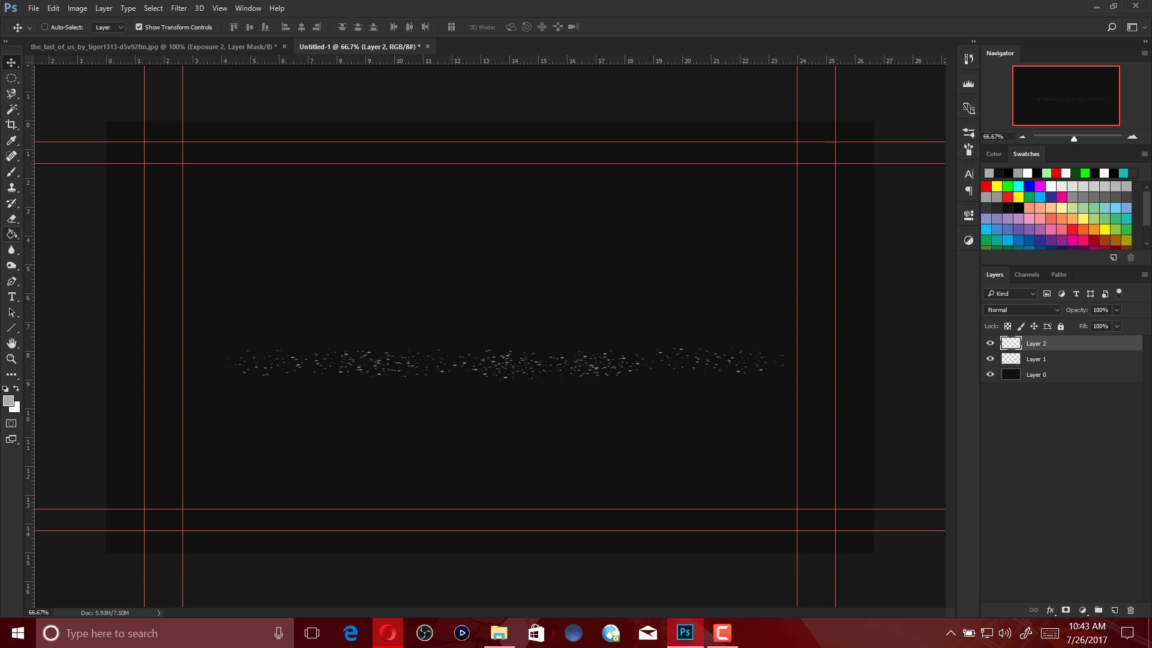
click(11, 172)
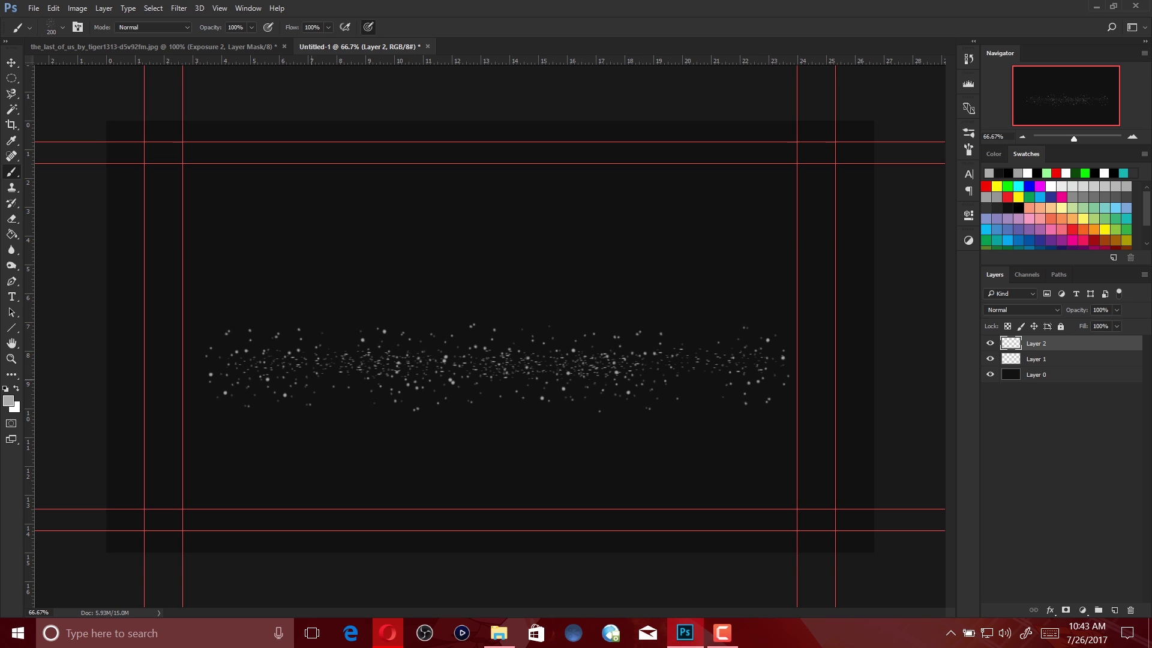
right_click(1036, 343)
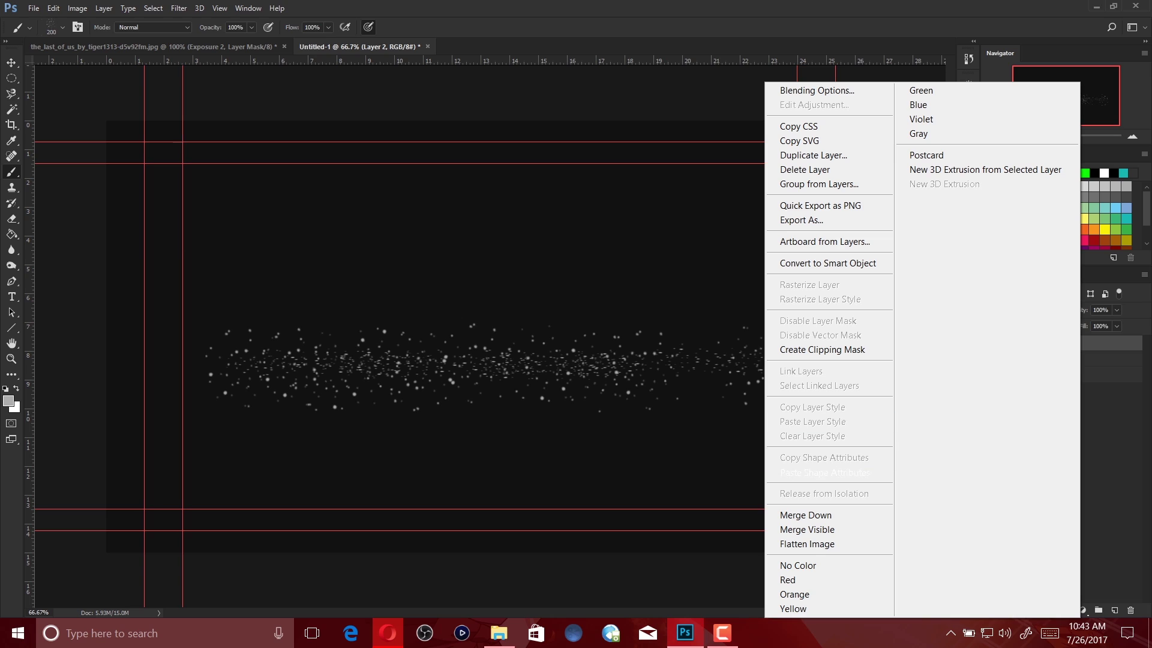
click(805, 515)
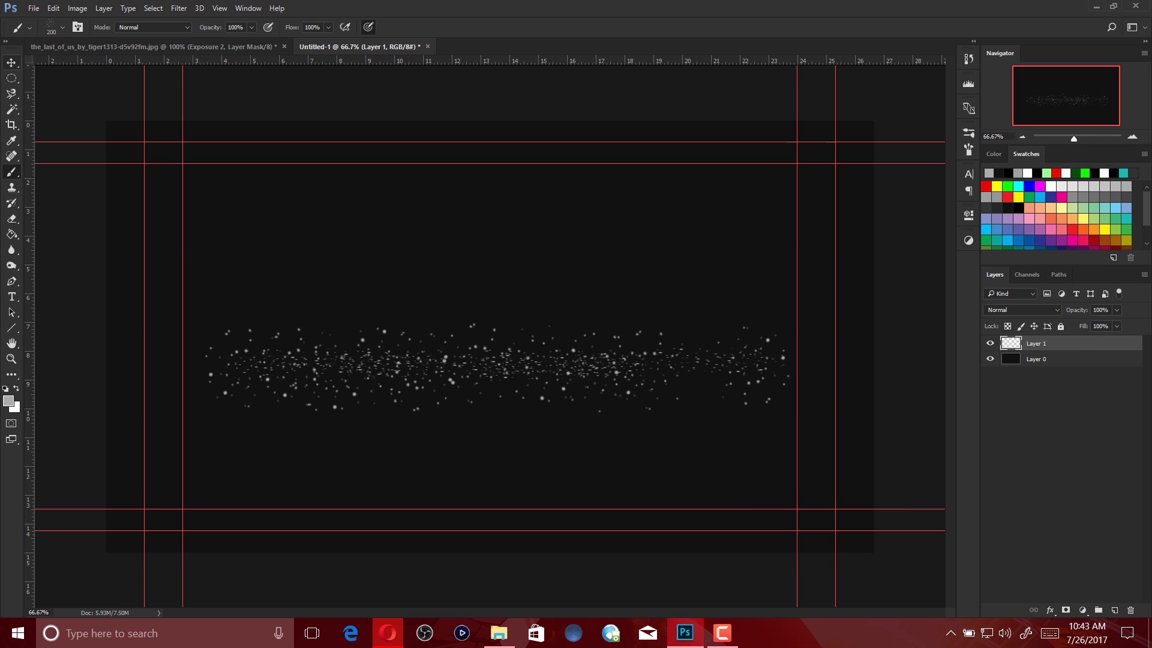
- Squash the merged speck band vertically to 40.79% of its height and apply the transformation
click(11, 62)
drag(497, 323, 498, 359)
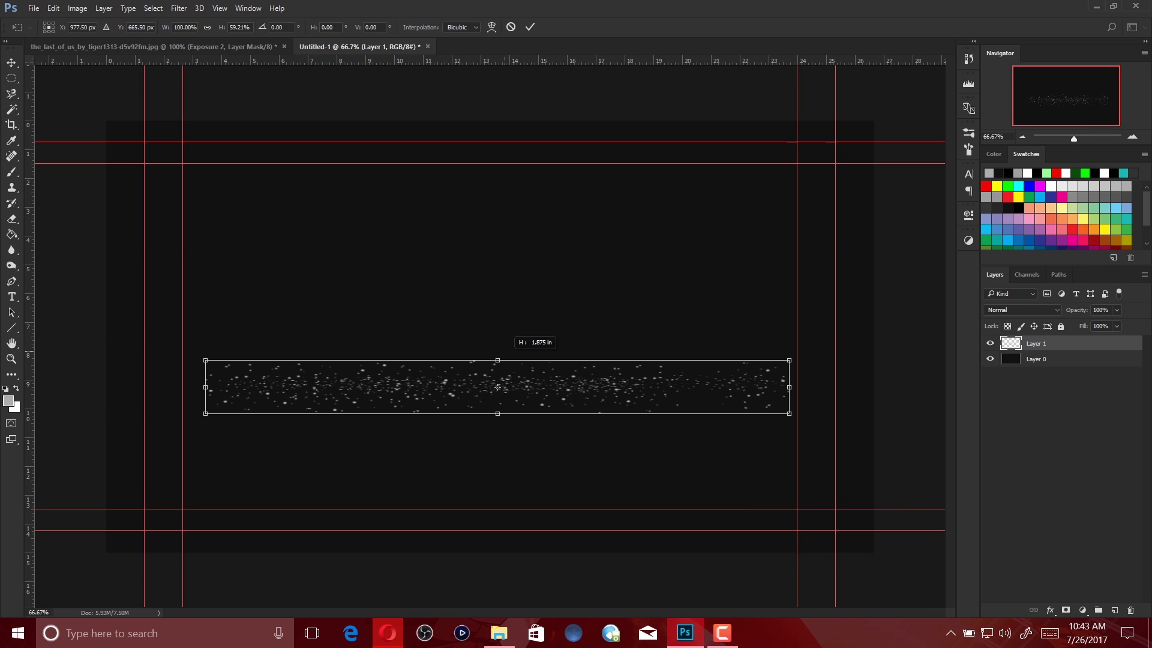
drag(497, 413, 497, 397)
click(11, 63)
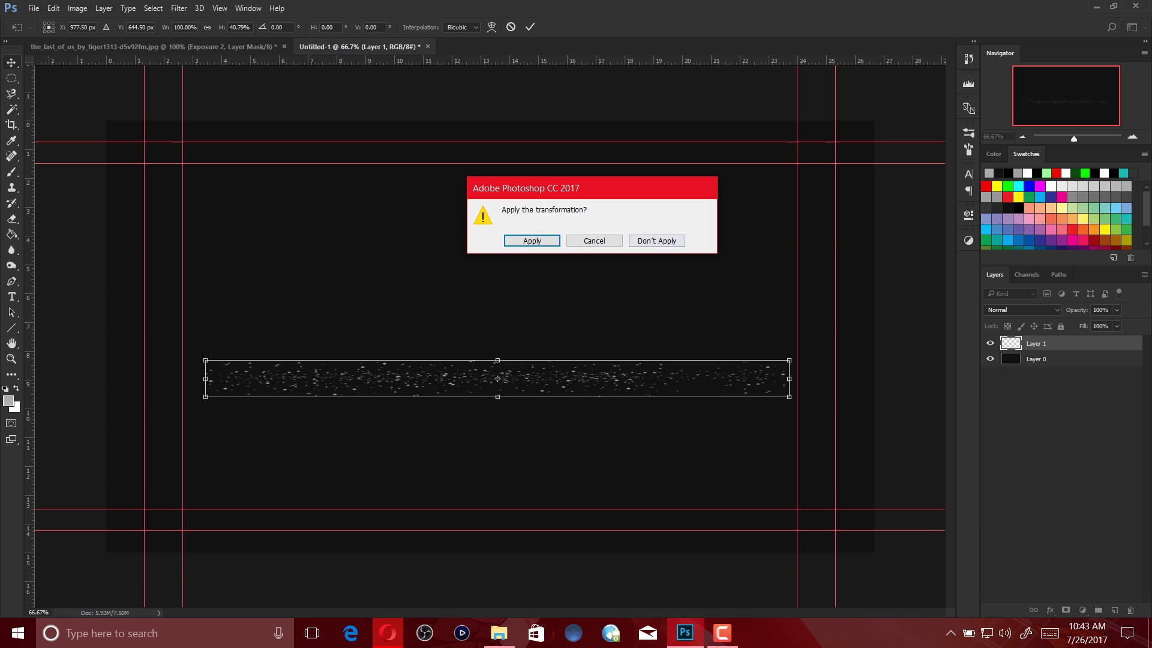
click(532, 240)
- Paint a third band of grey specks over the flattened ones on a new layer and merge it down
key(ctrl+shift+alt+n)
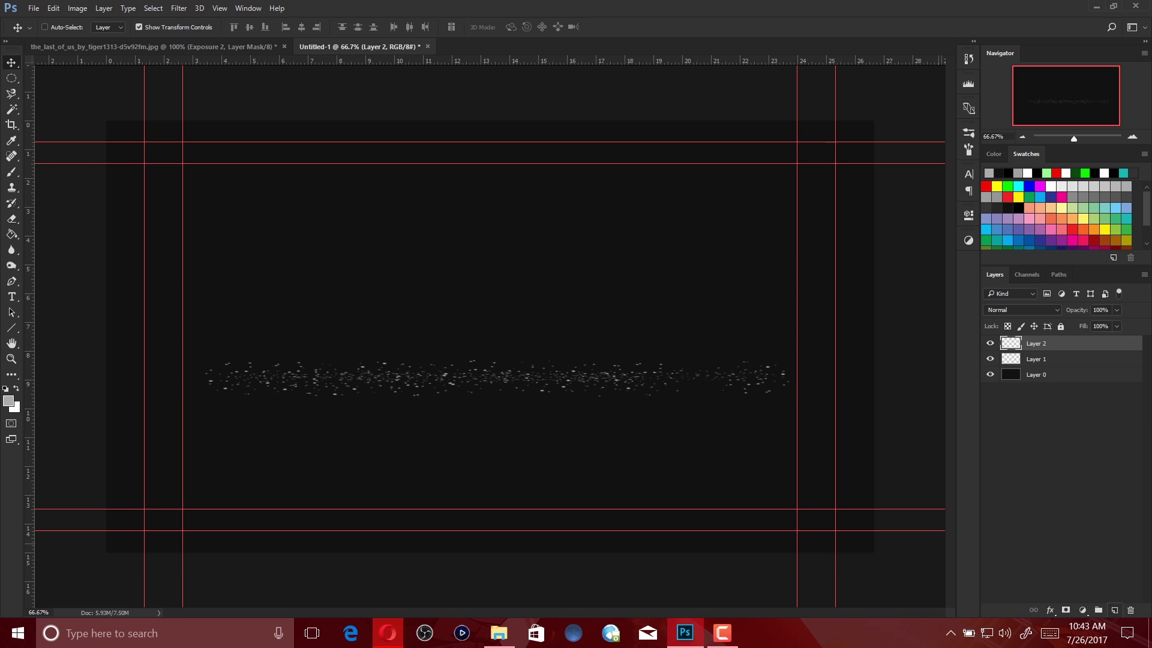
click(11, 172)
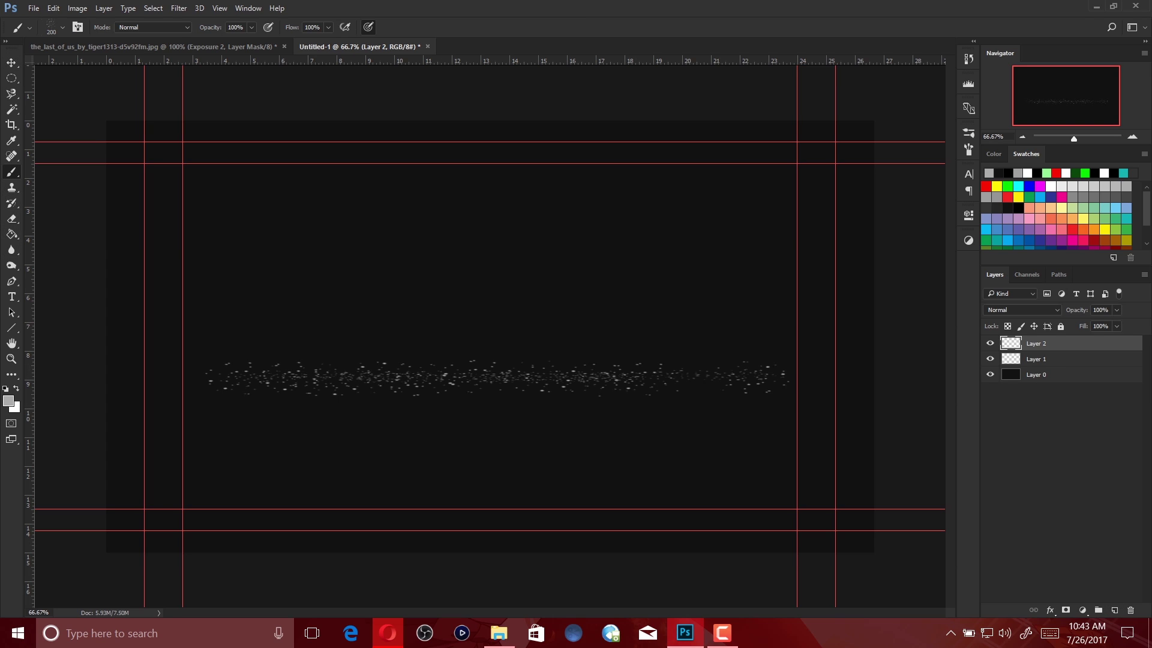
click(264, 377)
right_click(1055, 343)
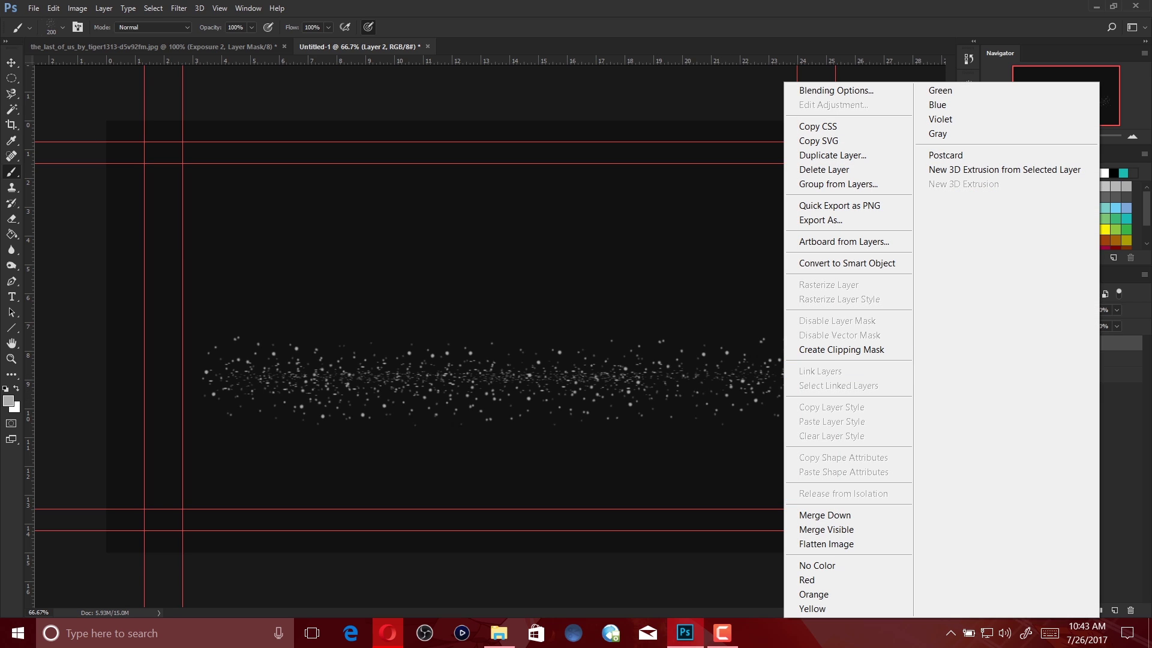
click(825, 515)
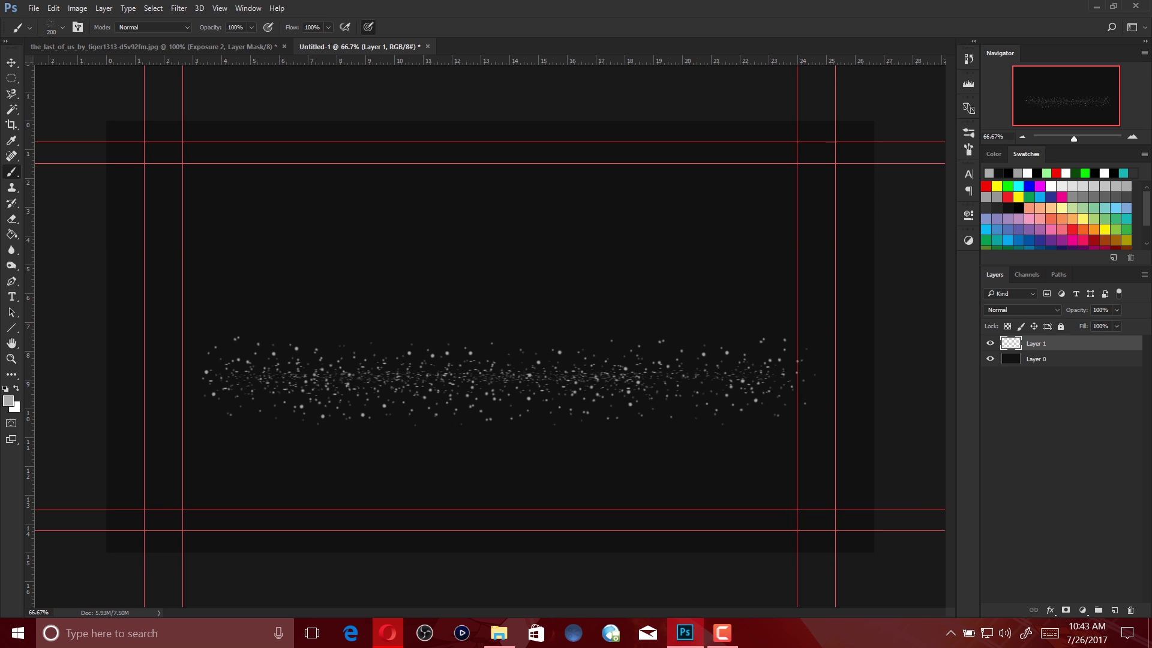
- Copy the speck layer from Untitled-1 into the street image's lower foreground and convert it to a smart object
key(v)
drag(509, 381, 420, 240)
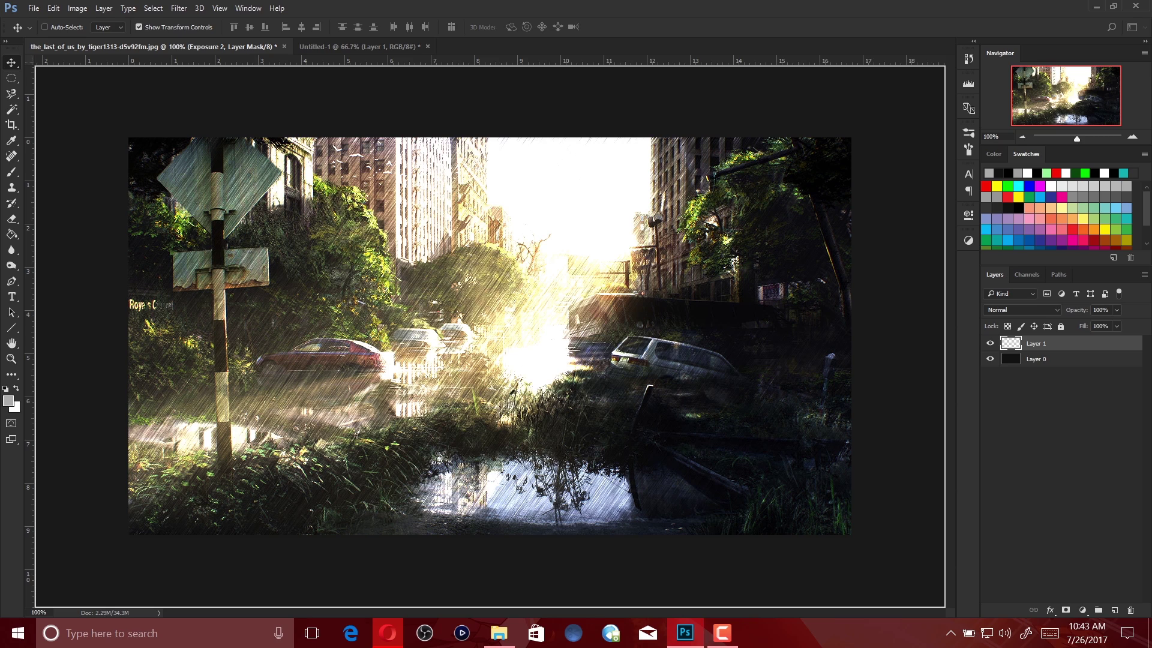
drag(437, 522, 436, 522)
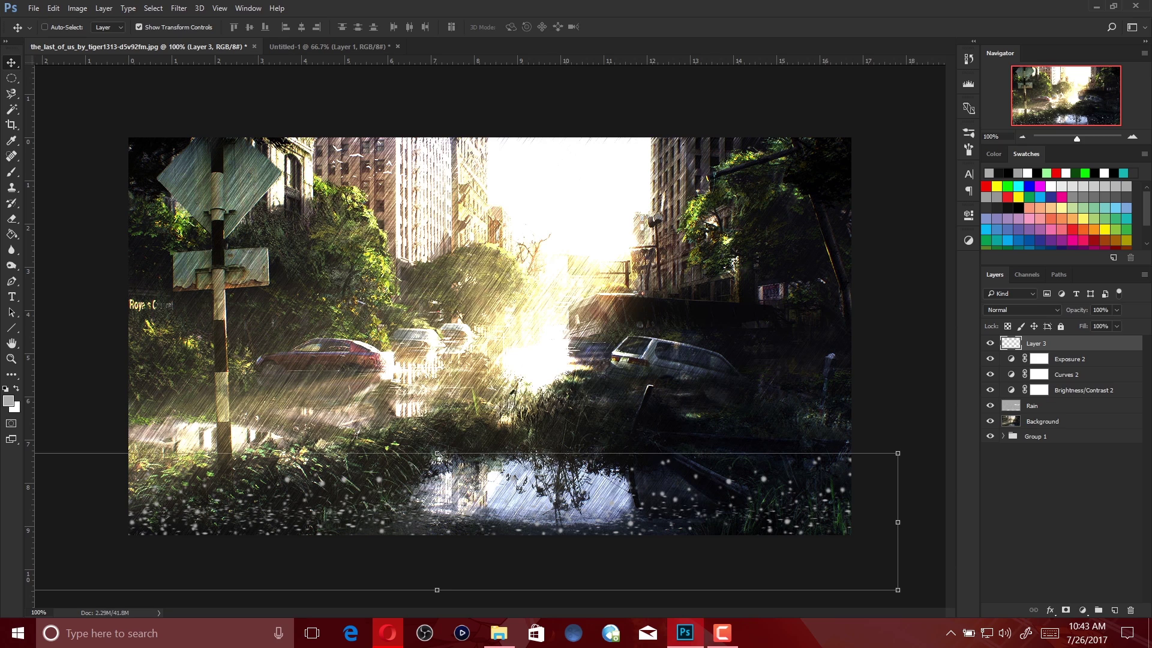
right_click(1038, 343)
click(828, 264)
- Scale the speck layer to 35.93% width and 35.81% height and position it over the front edge of the pond
drag(898, 453, 306, 541)
drag(235, 552, 651, 504)
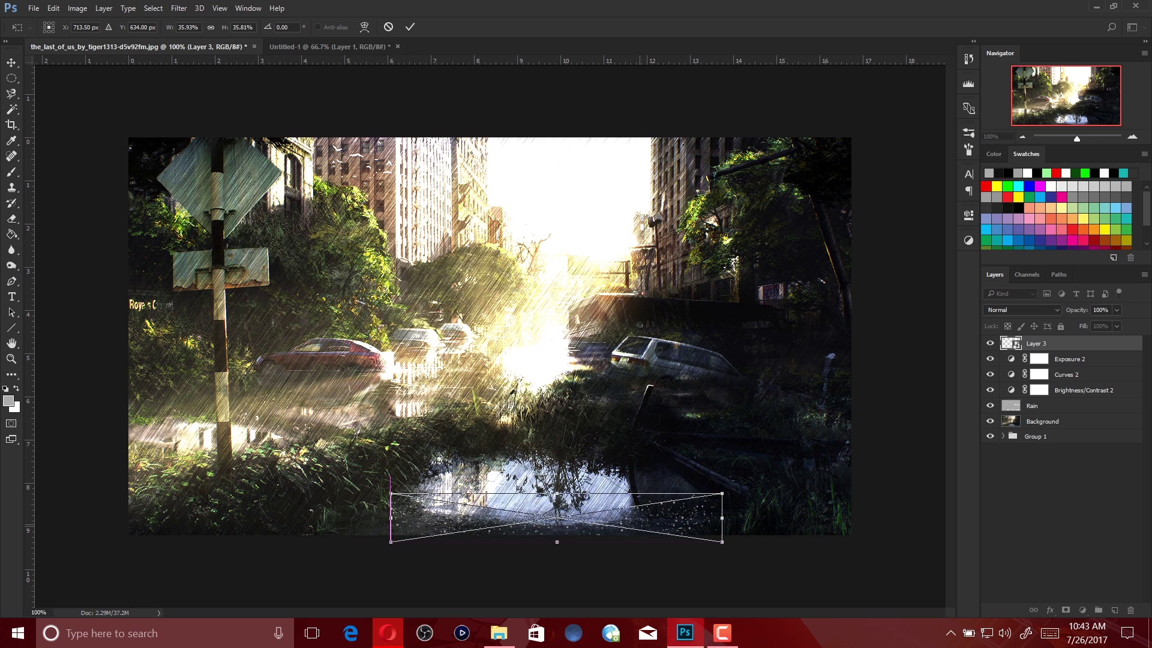
click(11, 63)
key(Return)
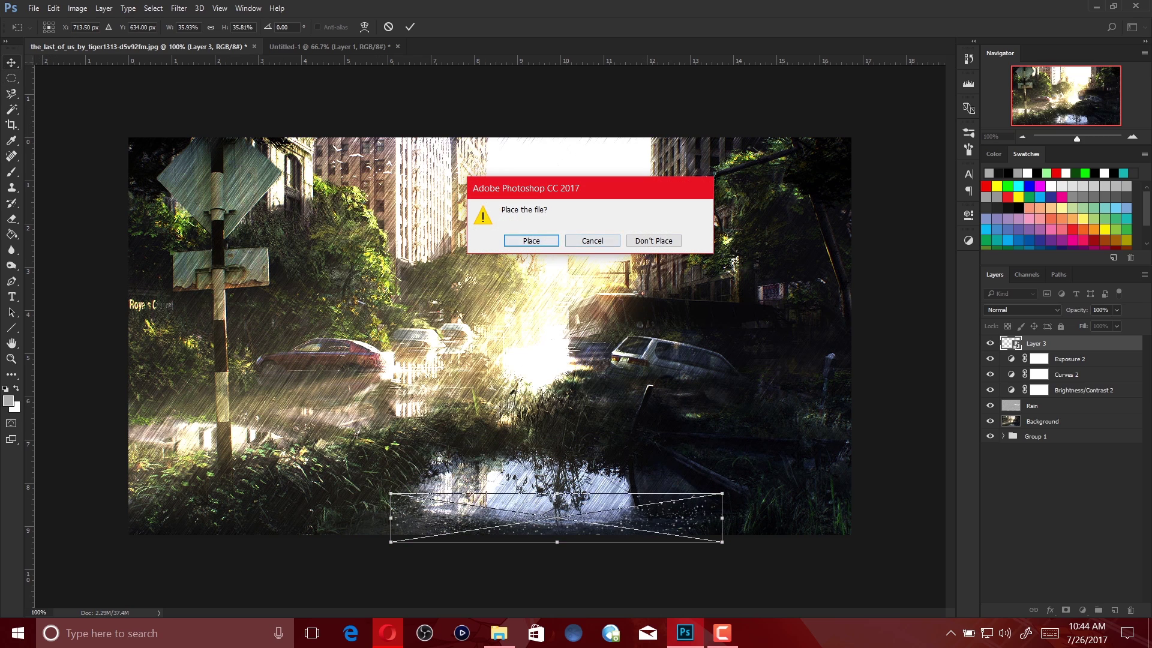
drag(648, 498, 683, 494)
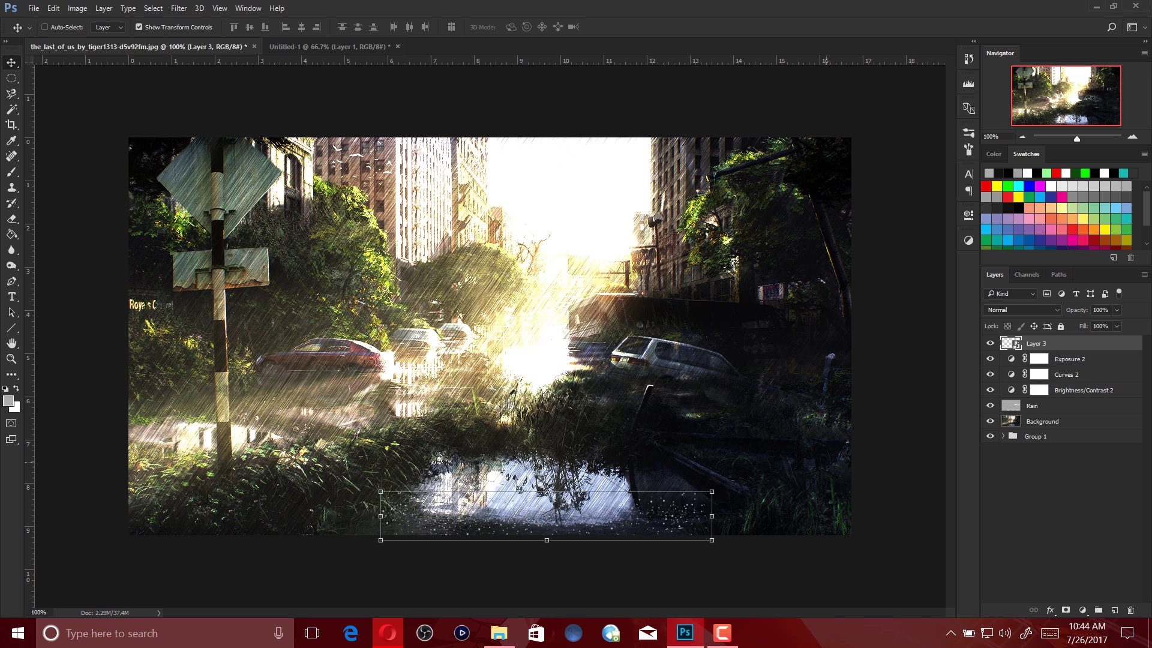
- Warp the pond specks, bending the middle of their upper edge downward
key(alt+e)
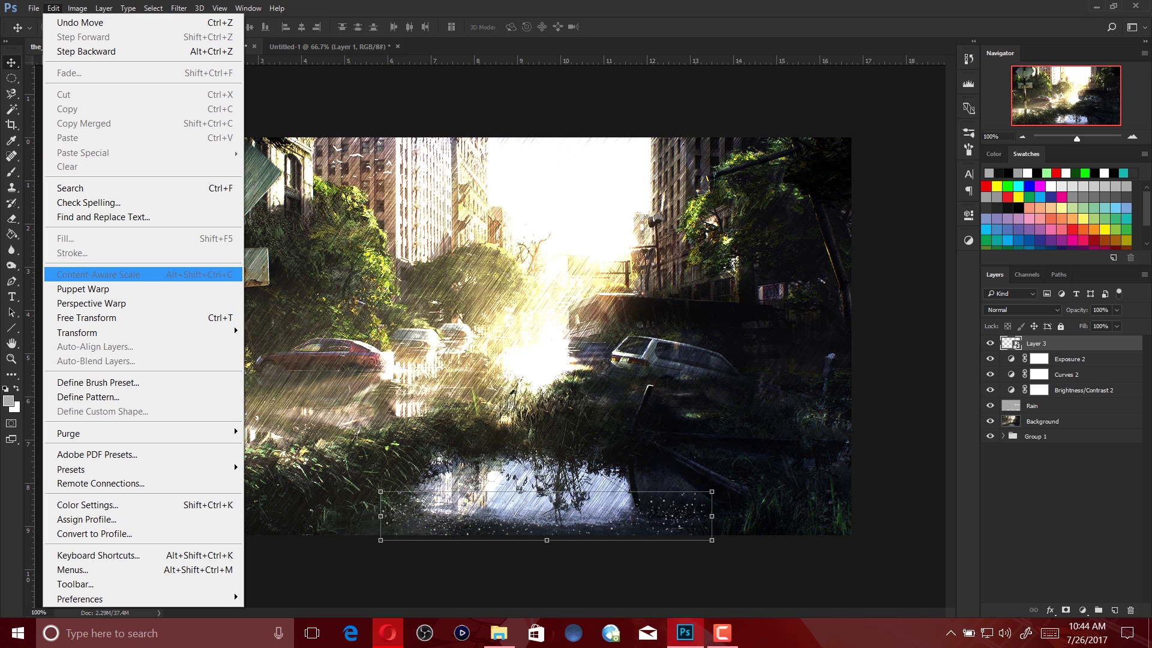
key(Right)
key(Down)
key(Down)
key(Down)
key(Down)
key(Down)
key(Down)
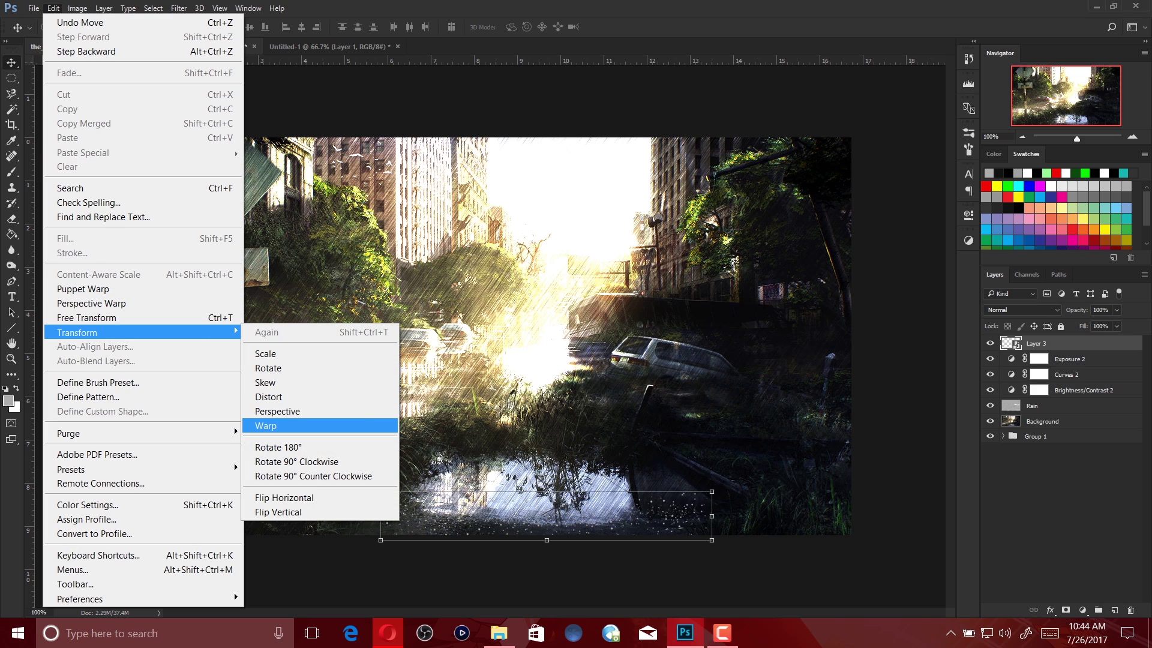
key(Return)
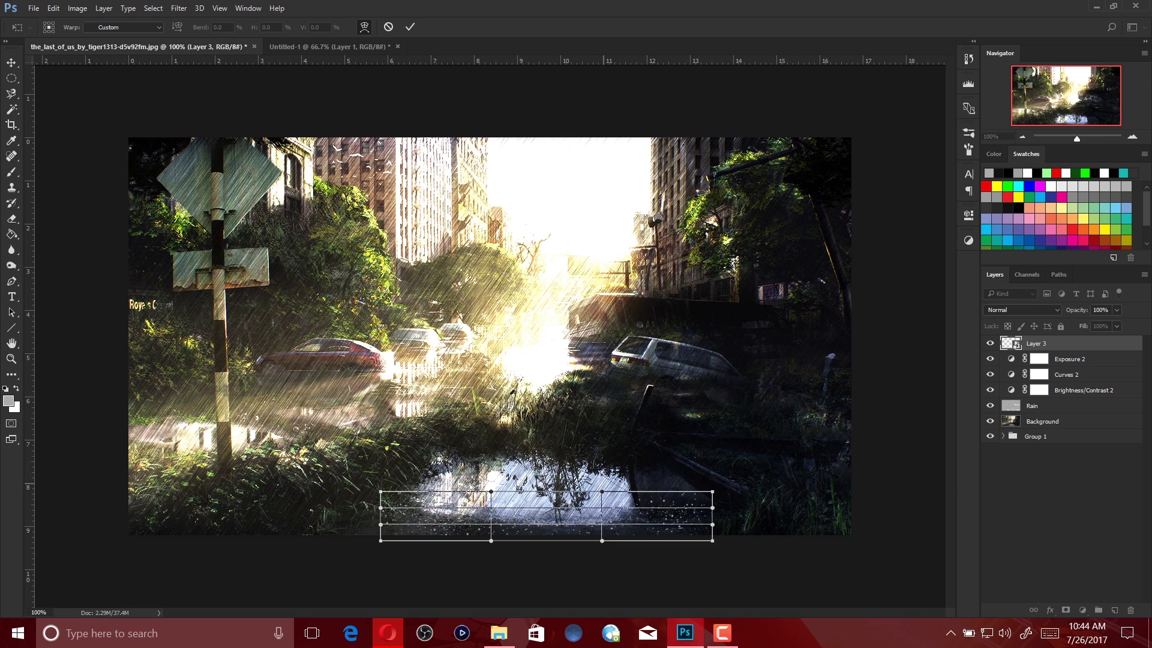
drag(601, 507, 599, 514)
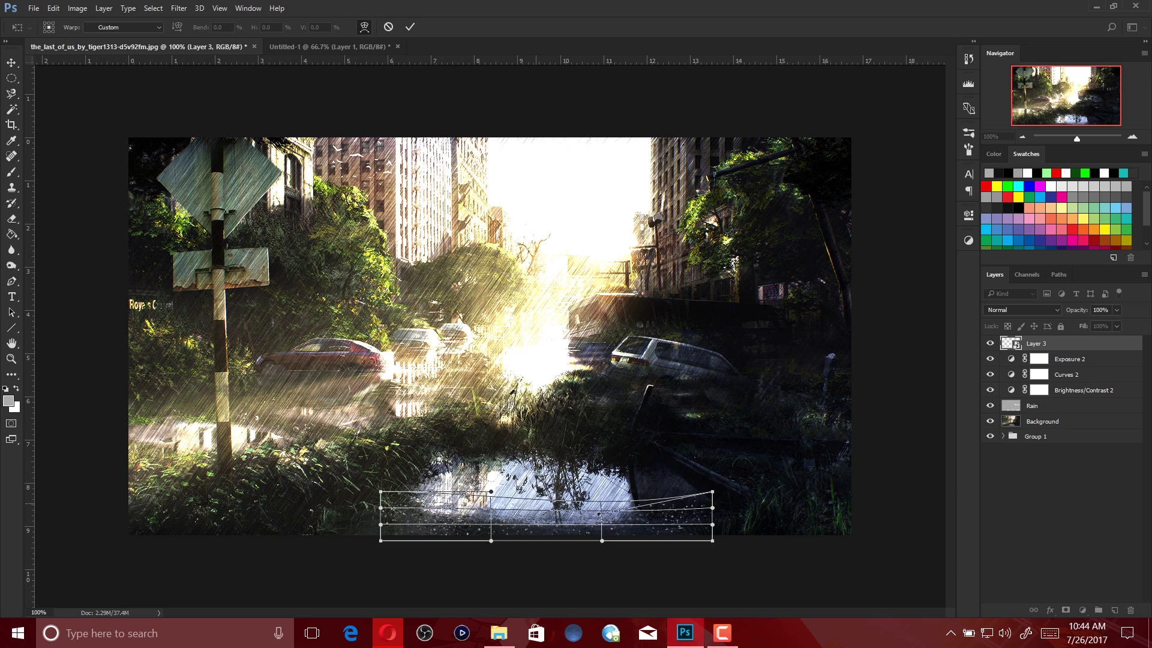
drag(491, 491, 491, 513)
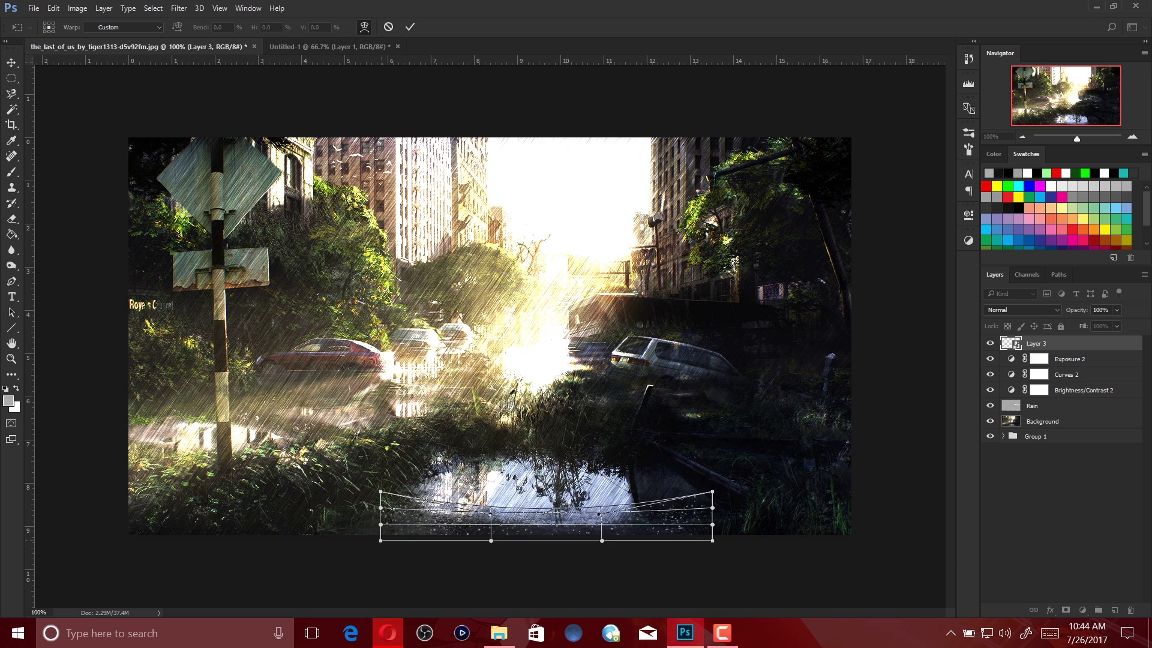
- Raise the outer corners of the warp so the specks curve along the pond's front edge, and apply it
drag(380, 541, 389, 475)
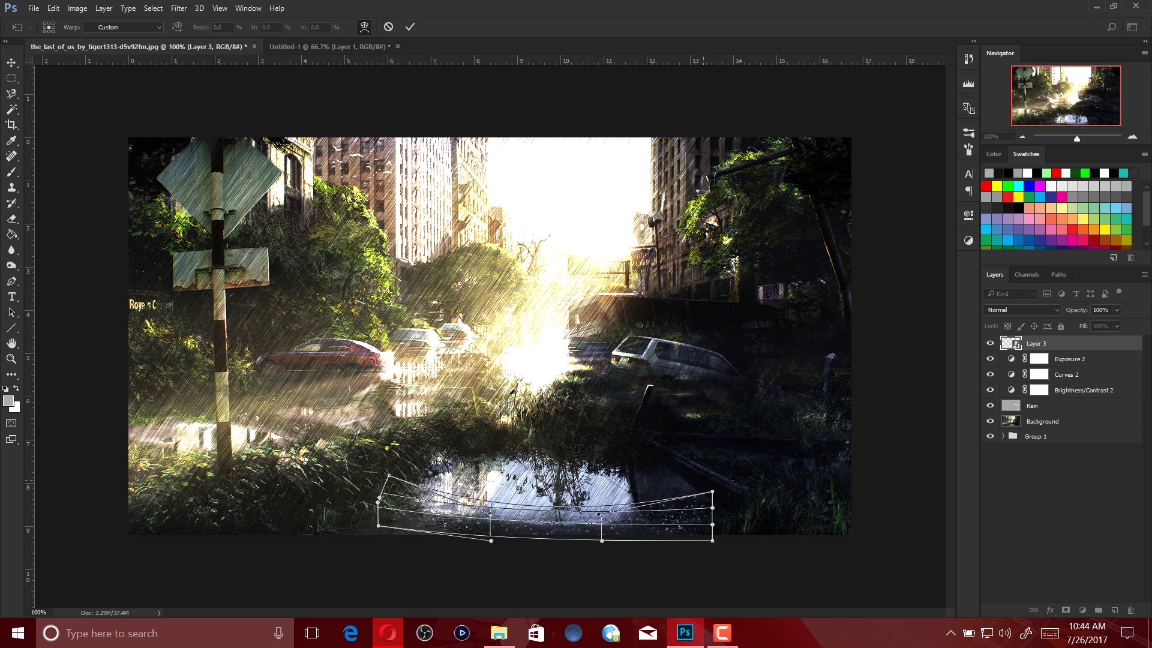
drag(712, 491, 709, 482)
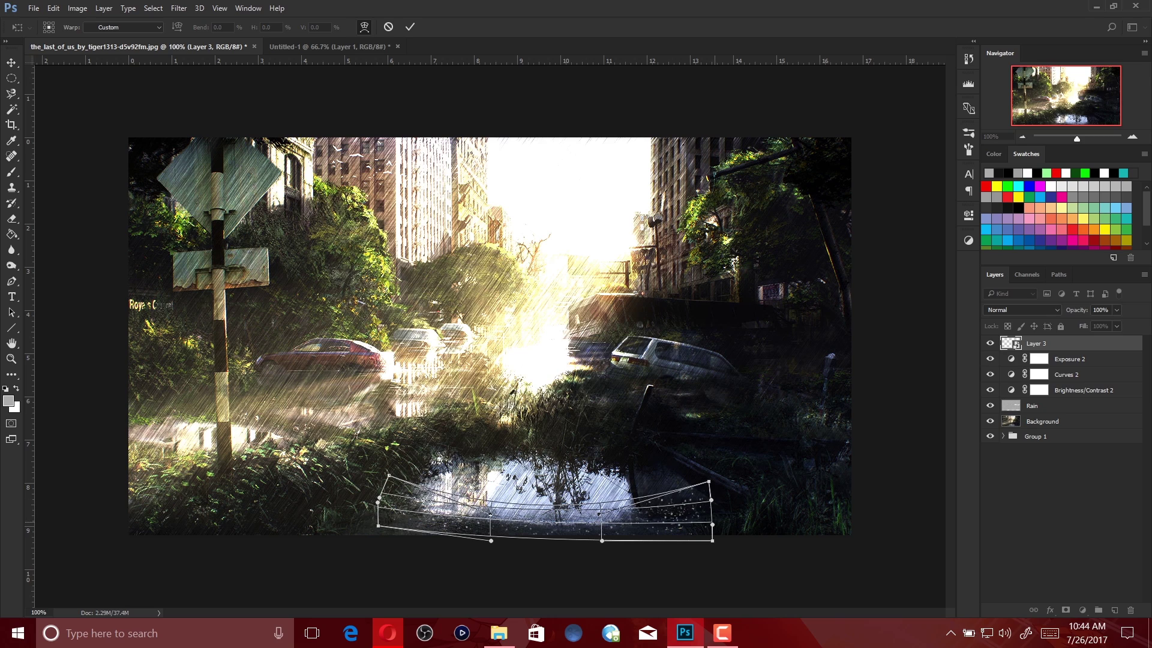
mouse_move(711, 524)
mouse_down()
mouse_move(714, 513)
mouse_move(717, 523)
mouse_up()
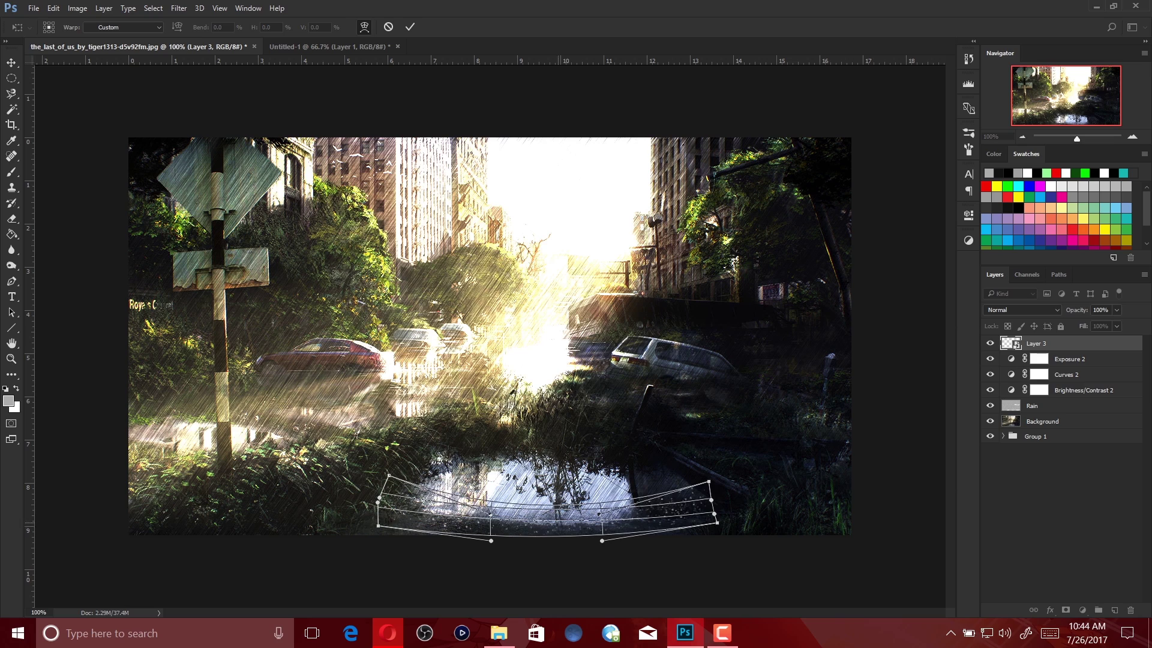
click(11, 62)
click(531, 240)
- Nudge the warped specks along the pond's edge, then duplicate the layer and offset the copy slightly lower
drag(654, 500, 645, 507)
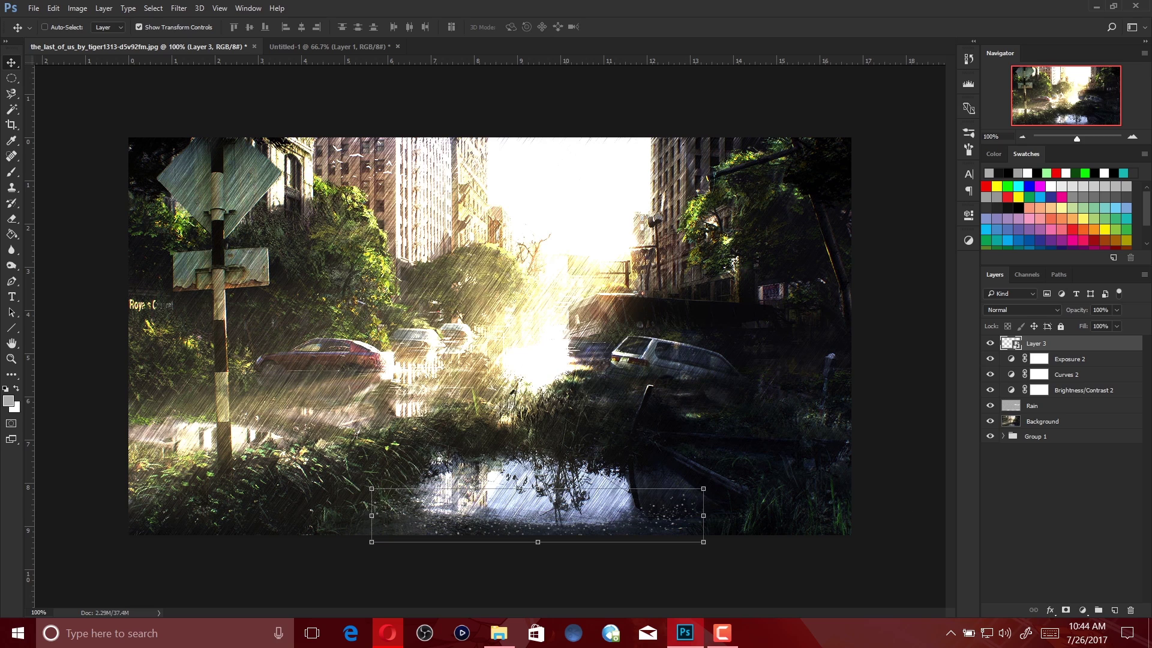
key(ctrl+j)
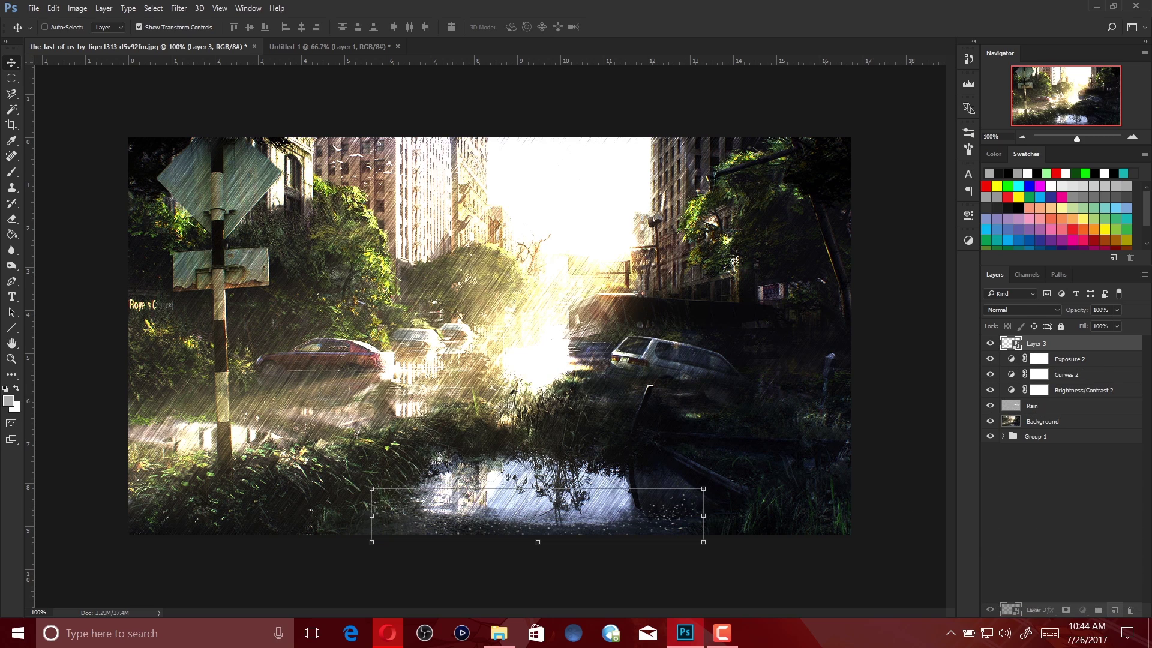
drag(577, 487, 577, 504)
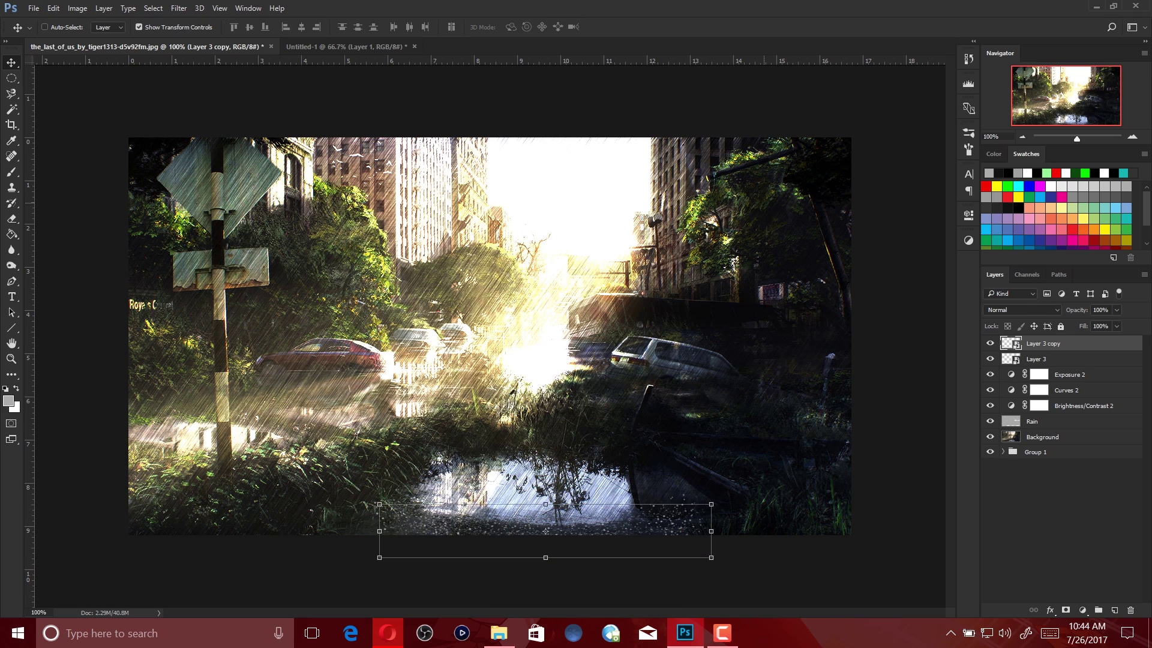
- Bring another copy of the specks from Untitled-1 into the street image and convert it to a smart object
key(ctrl+Tab)
drag(509, 381, 228, 46)
drag(545, 530, 365, 410)
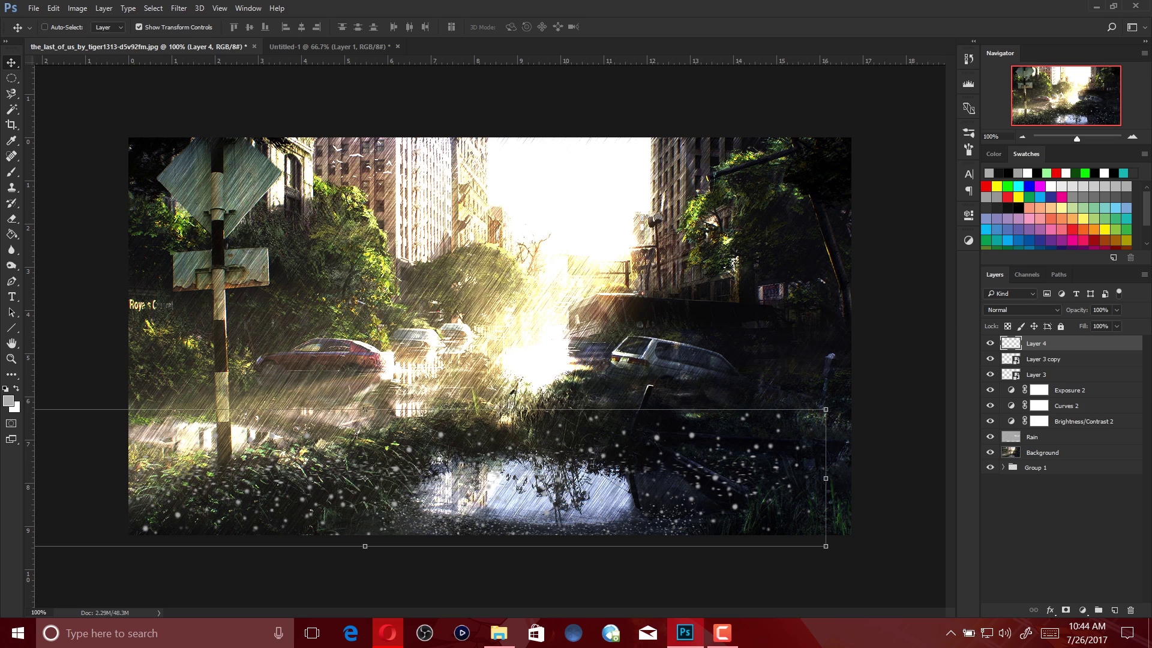
right_click(1102, 343)
click(840, 264)
- Scale the new speck layer to 42.88% width and 42.79% height over the grass left of the pond
drag(365, 409, 517, 481)
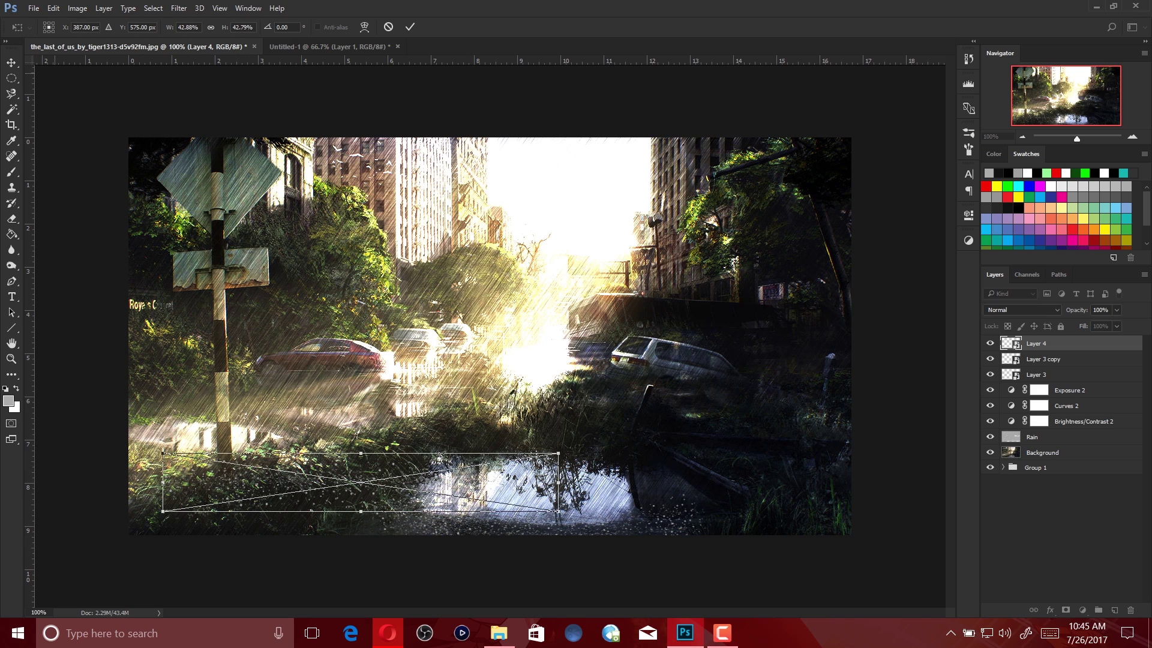
click(10, 62)
key(Return)
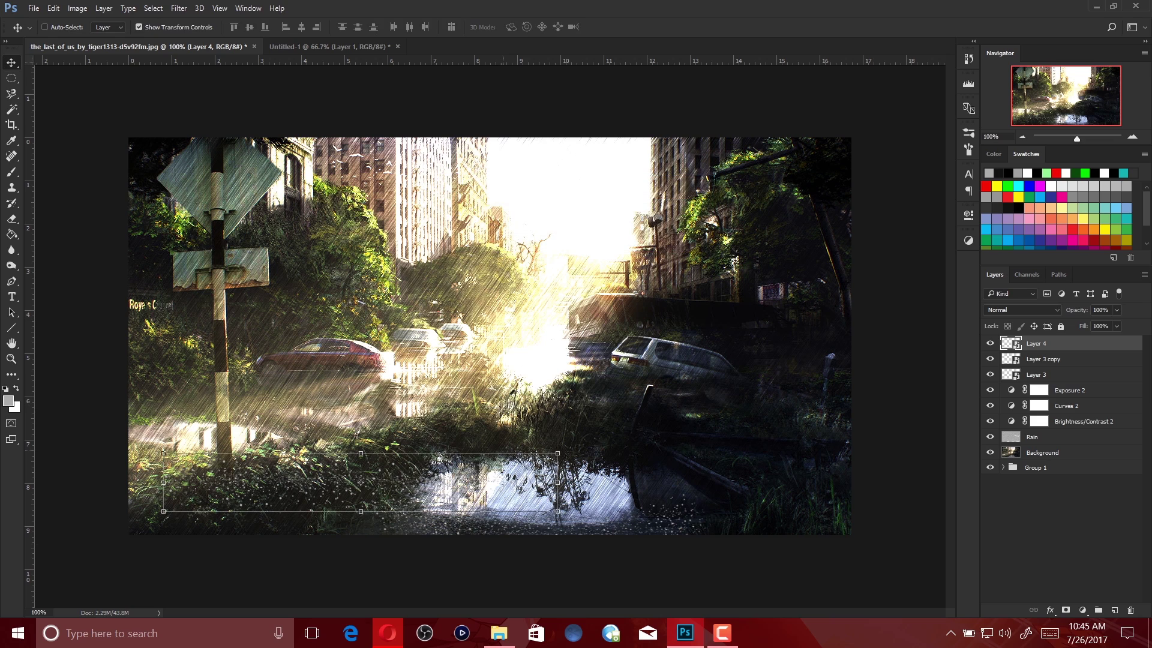
key(ctrl+t)
drag(557, 453, 558, 398)
click(11, 62)
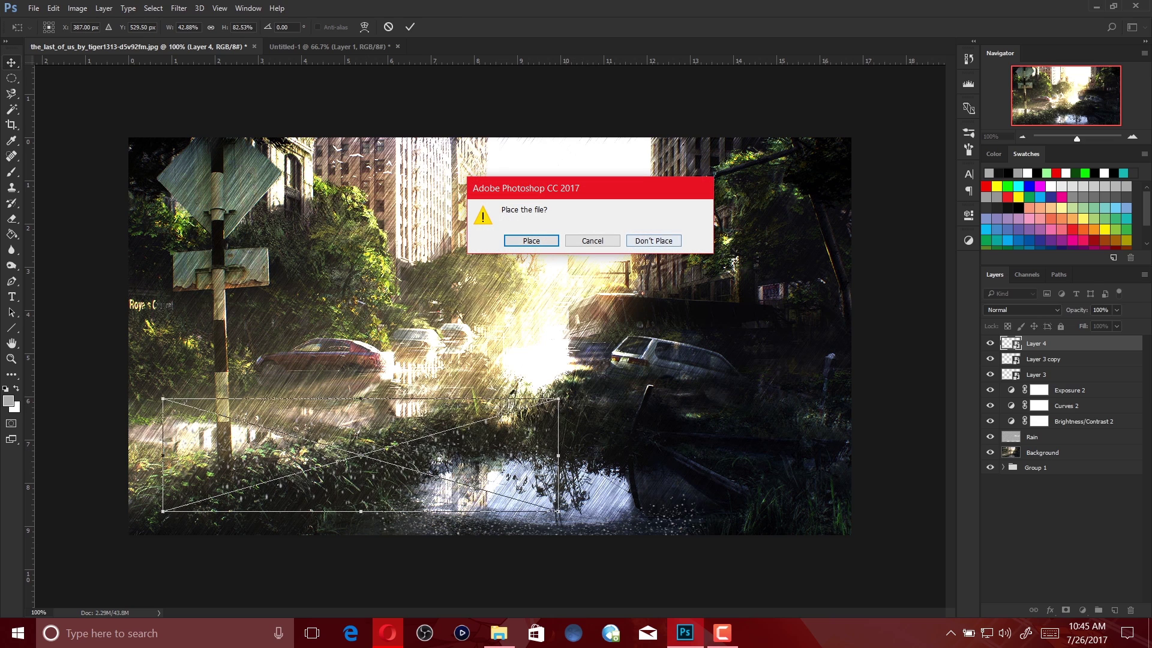
click(663, 380)
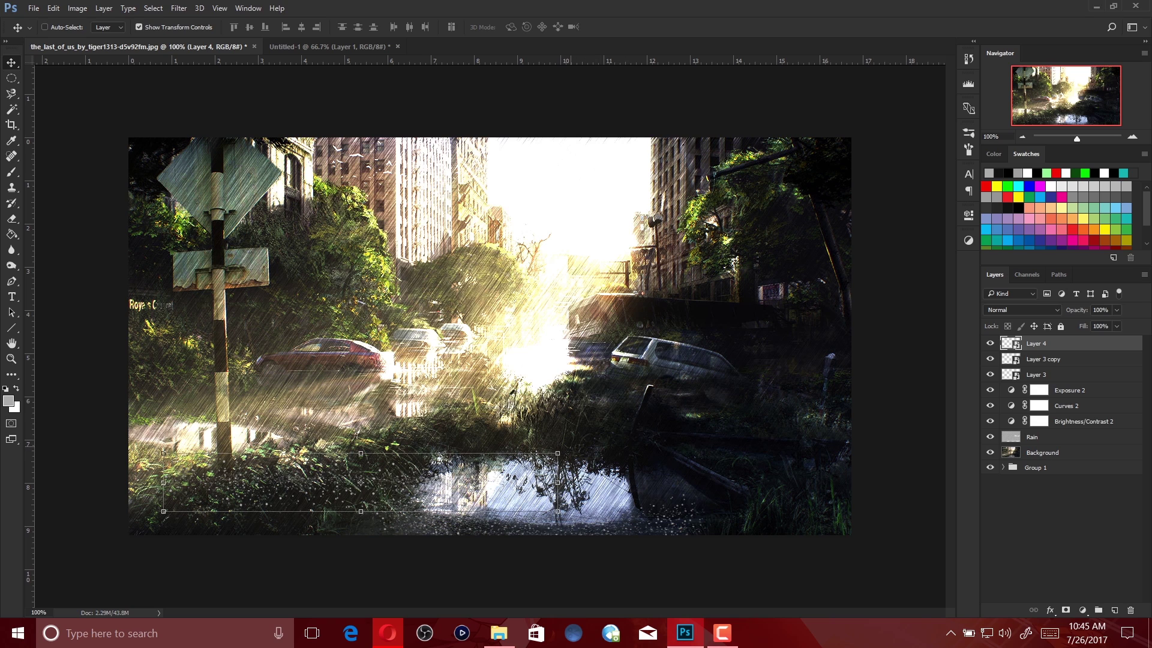
- Rotate the new speck layer to -15.87° and position it along the sloping grass left of the pond
key(ctrl+t)
drag(565, 448, 526, 359)
drag(433, 419, 353, 428)
drag(480, 348, 491, 396)
drag(410, 438, 430, 433)
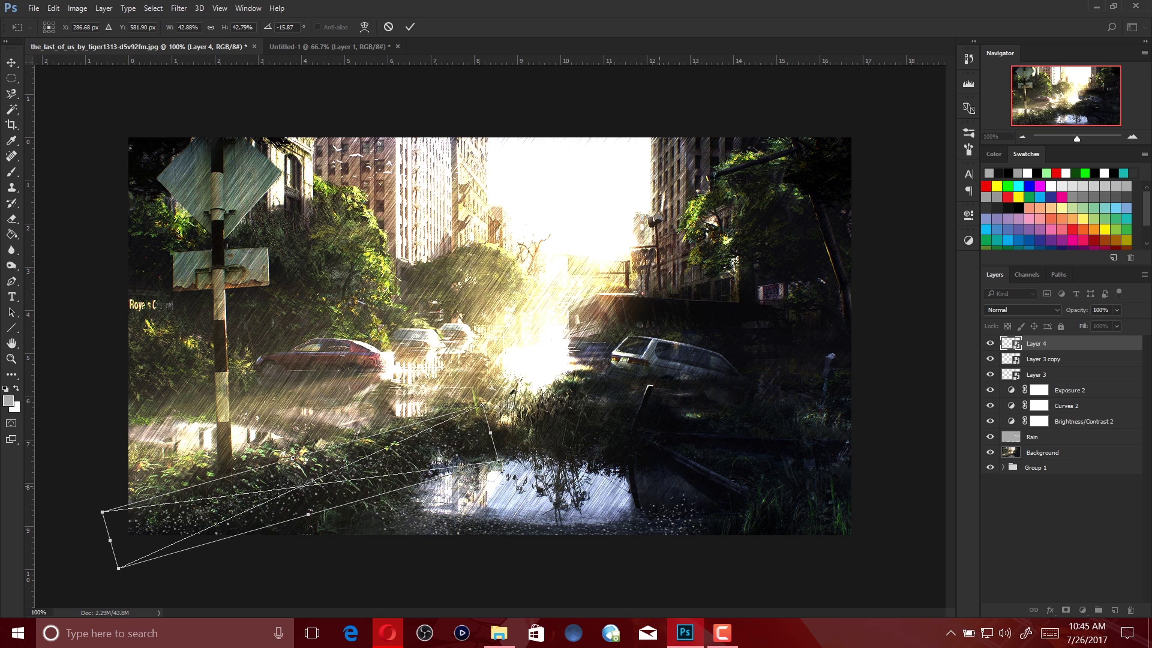
key(v)
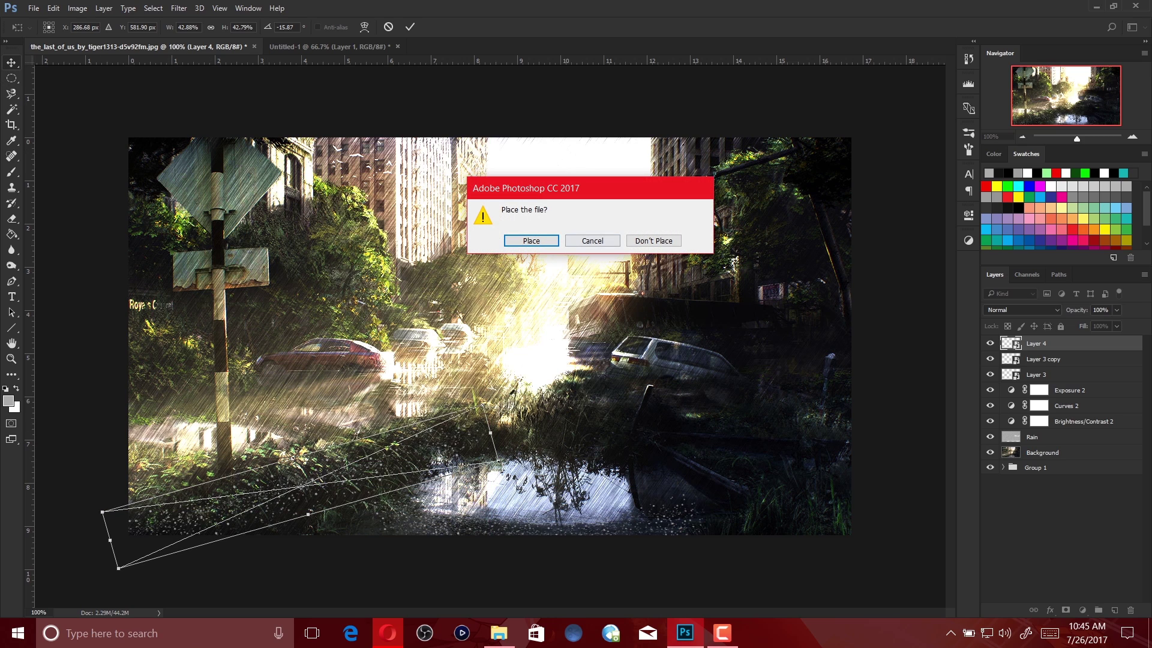
key(Return)
- Nudge the rotated specks over the grass, then duplicate the layer and offset the copy lower
mouse_move(369, 452)
mouse_down()
mouse_move(384, 459)
mouse_move(374, 456)
mouse_up()
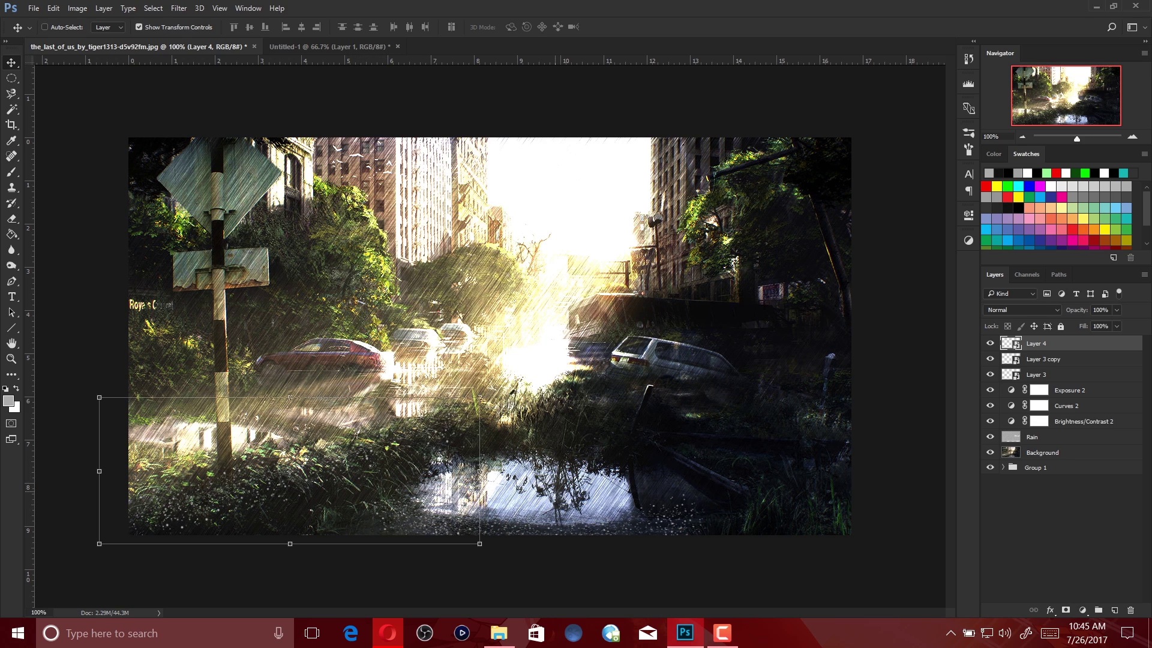
drag(1036, 343, 1114, 610)
drag(384, 447, 356, 441)
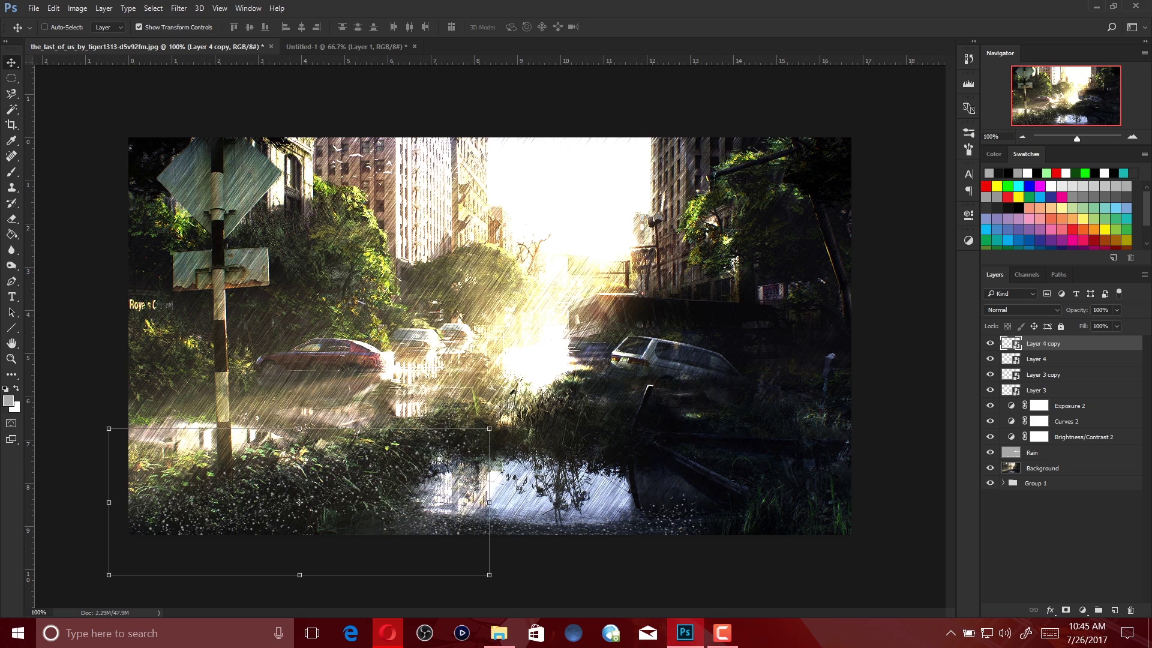
- Duplicate the grass specks once more, move the copy to the image's lower-right corner and rotate it to 8.61°
key(ctrl+j)
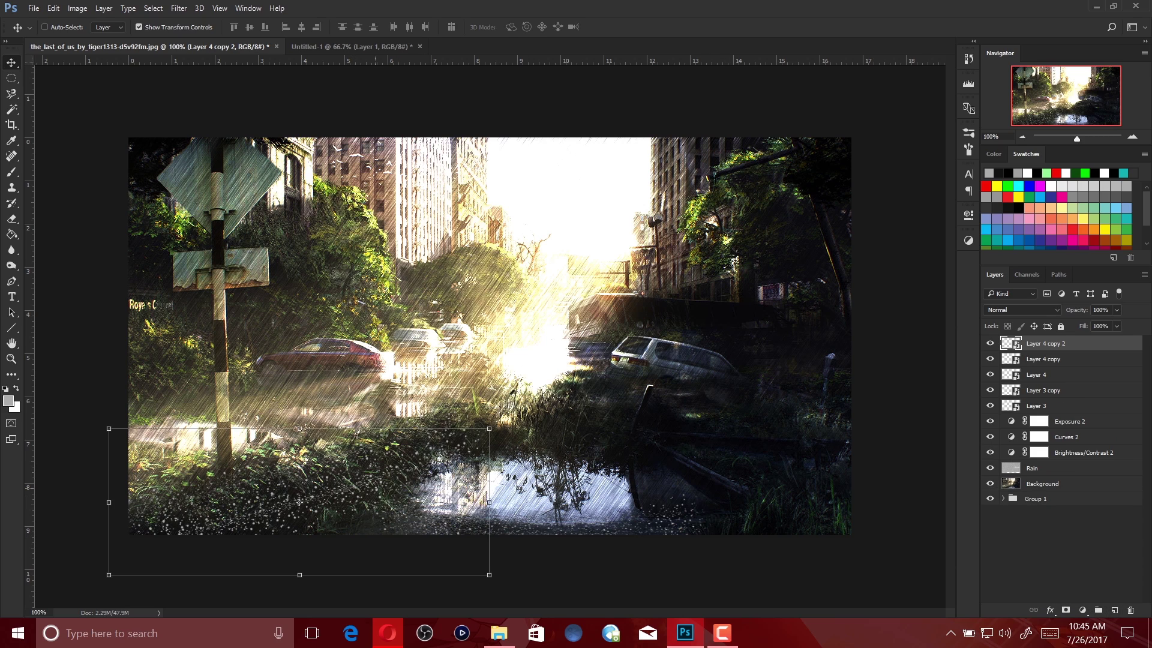
drag(299, 501, 939, 558)
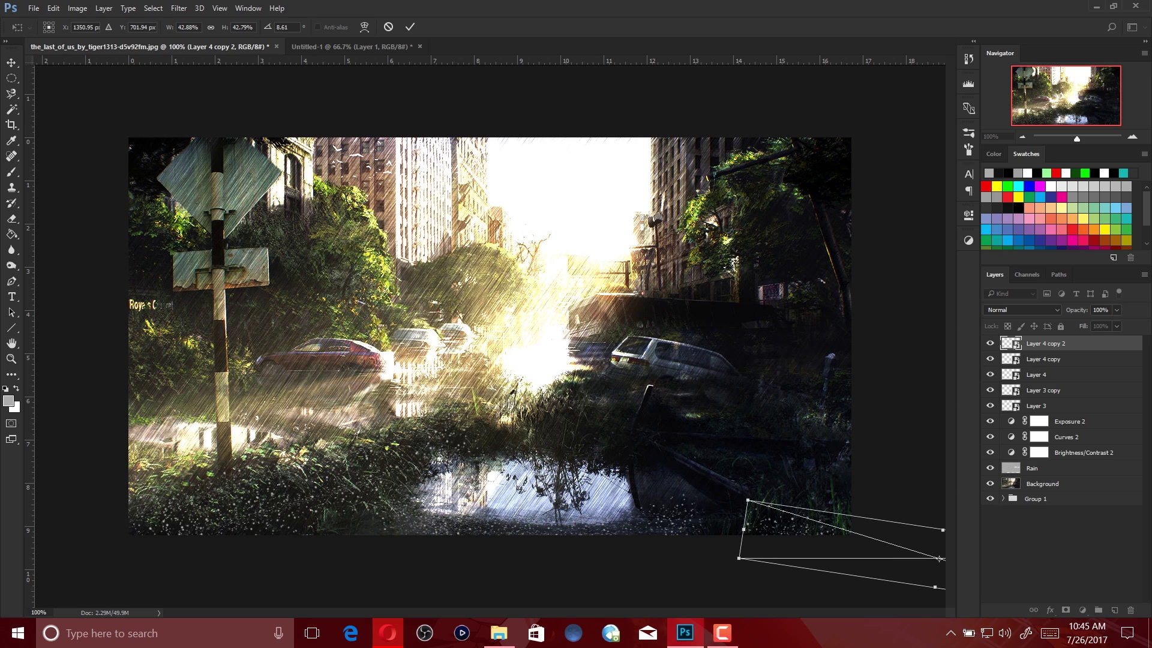
key(v)
key(Return)
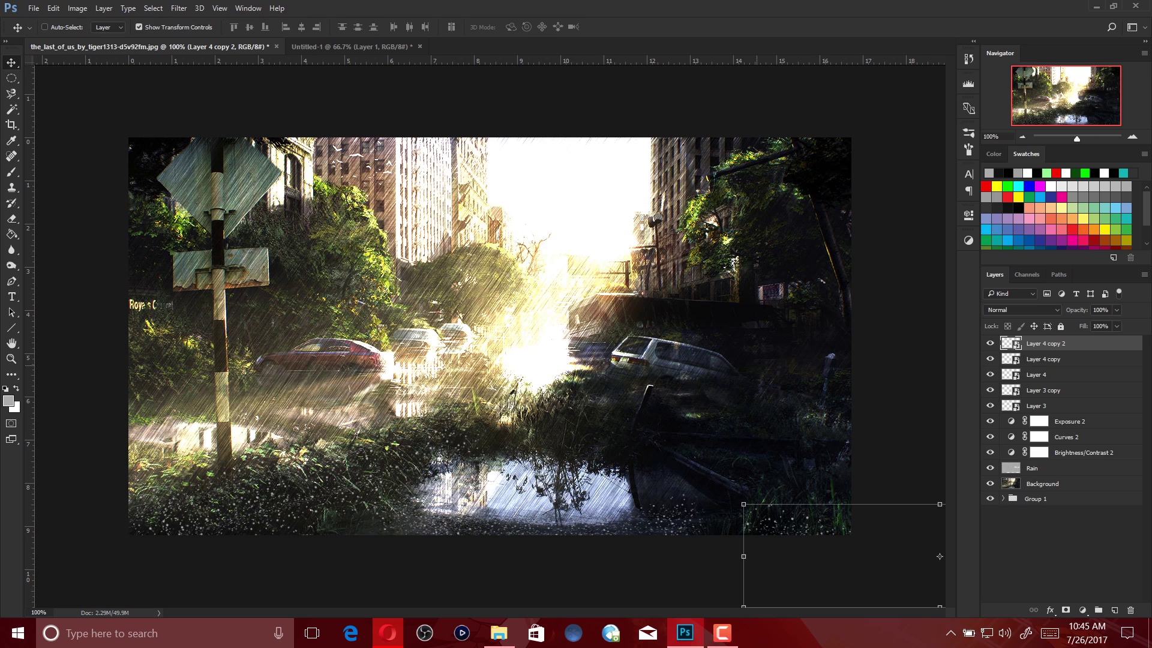
- Reposition Layer 4 copy and Layer 4 so their specks spread over the grassy bank left of the pond
key(alt+bracketleft)
drag(393, 446, 319, 407)
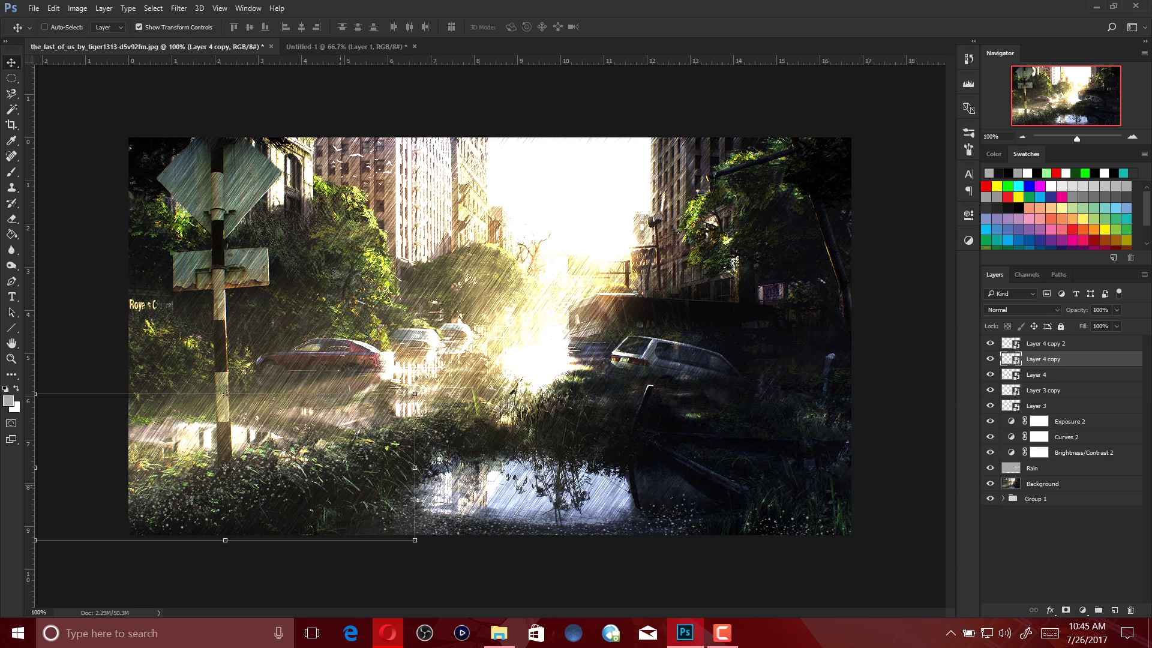
key(alt+bracketleft)
drag(324, 445, 316, 457)
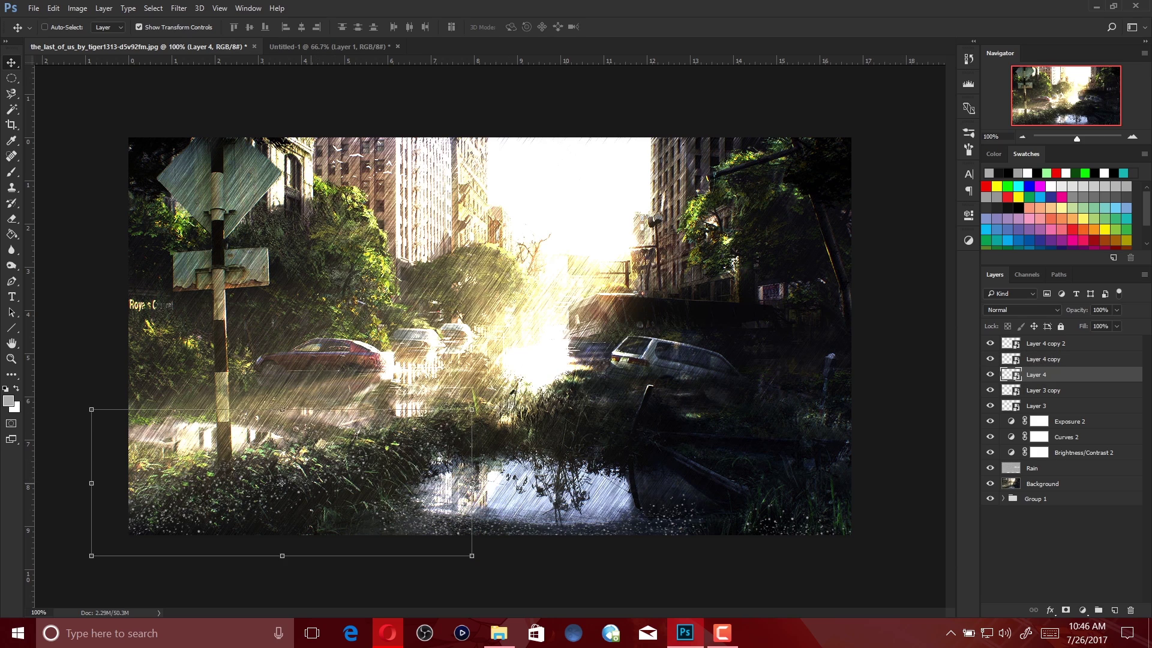
- Select the Layer 3 and Layer 3 copy specks together, scale them to about 87% and reposition them higher over the pond
key(m)
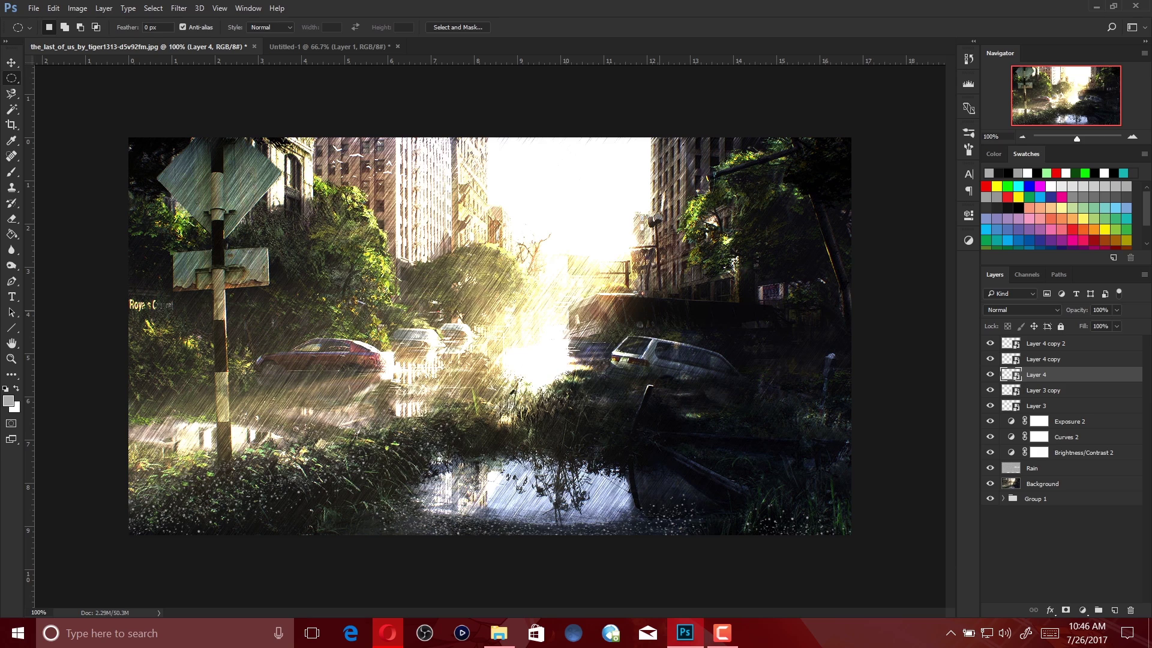
key(alt+bracketright)
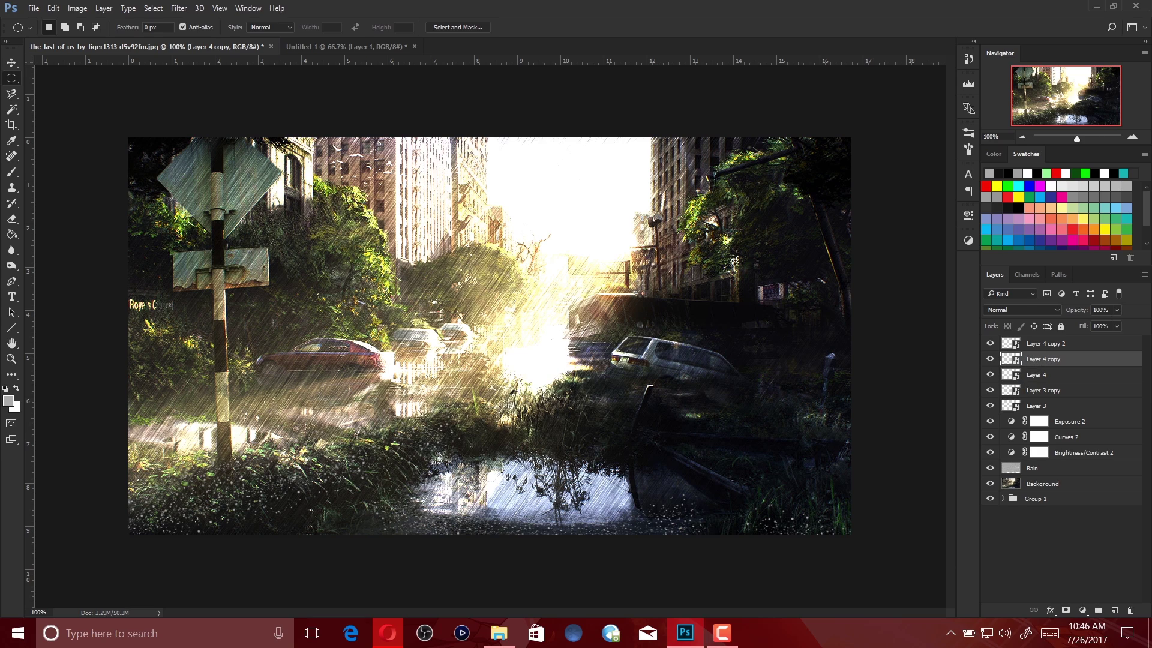
key(v)
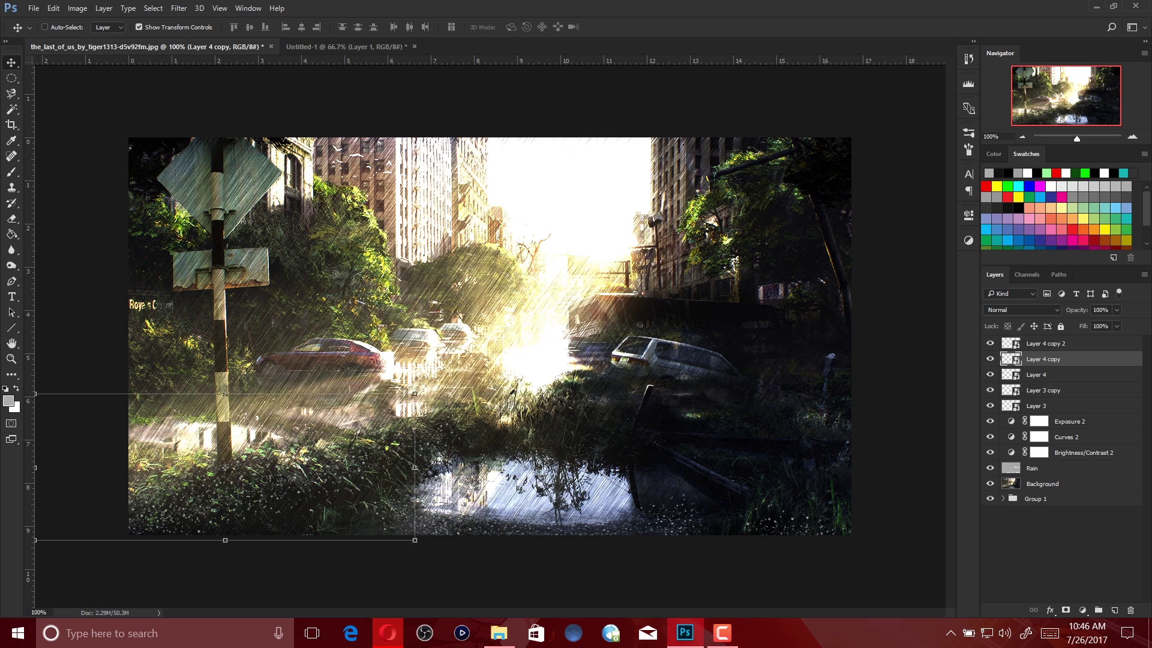
key(alt+bracketright)
key(alt+bracketleft)
key(alt+bracketleft)
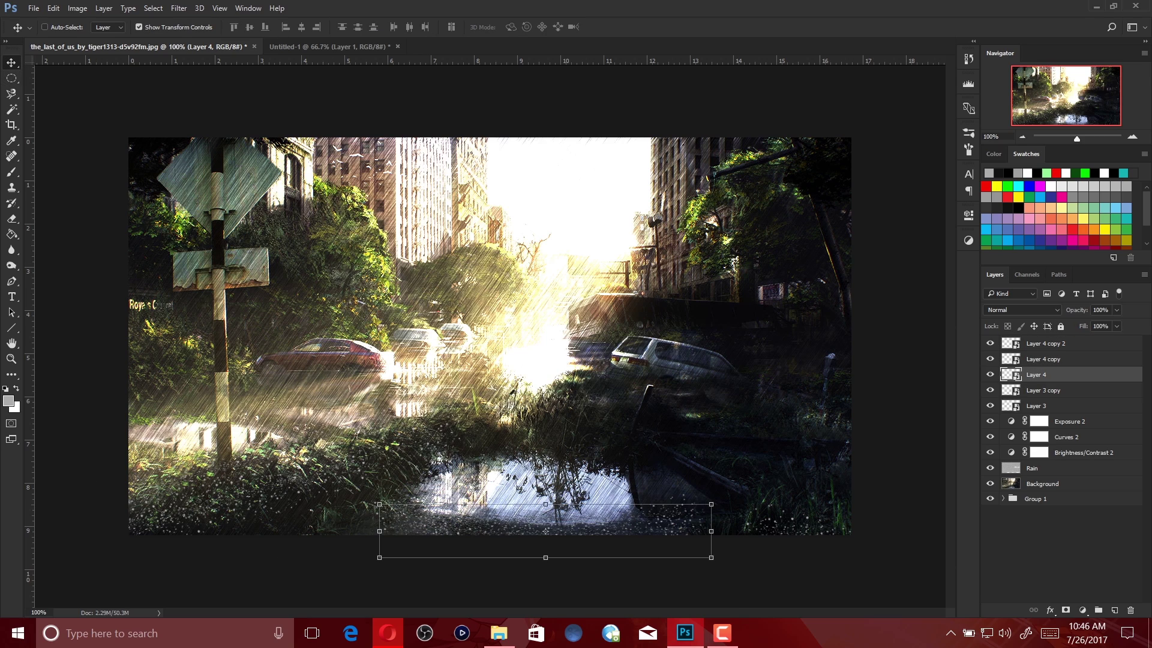
key(alt+bracketleft)
key(shift+alt+bracketleft)
key(ctrl)
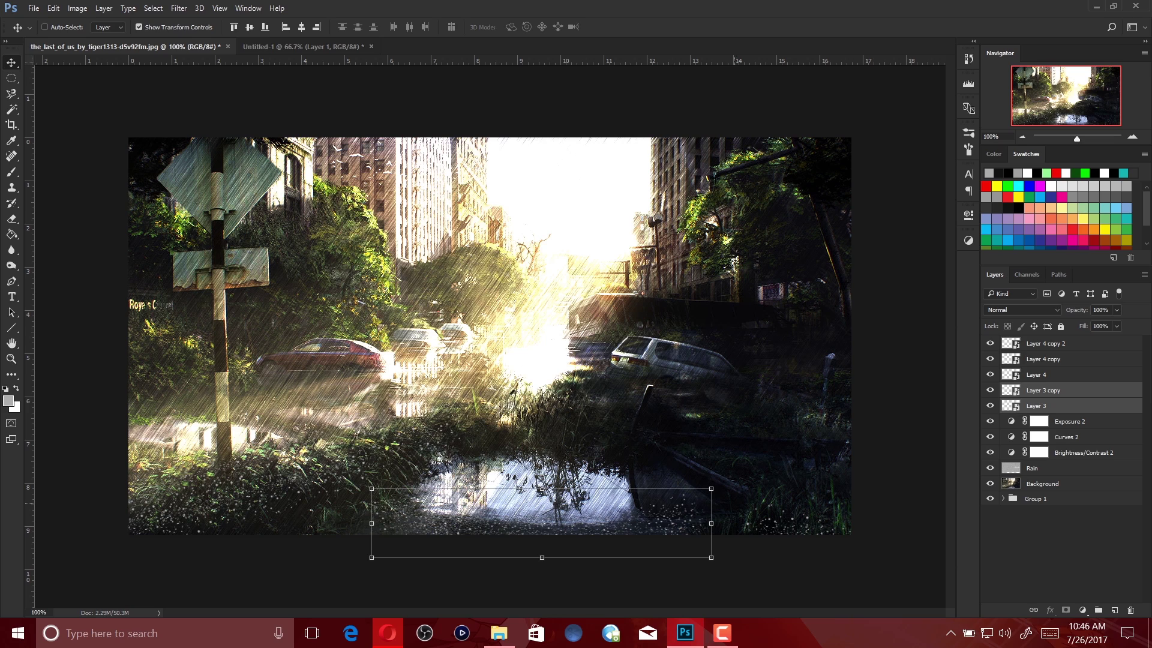
drag(710, 488, 668, 498)
drag(601, 518, 630, 502)
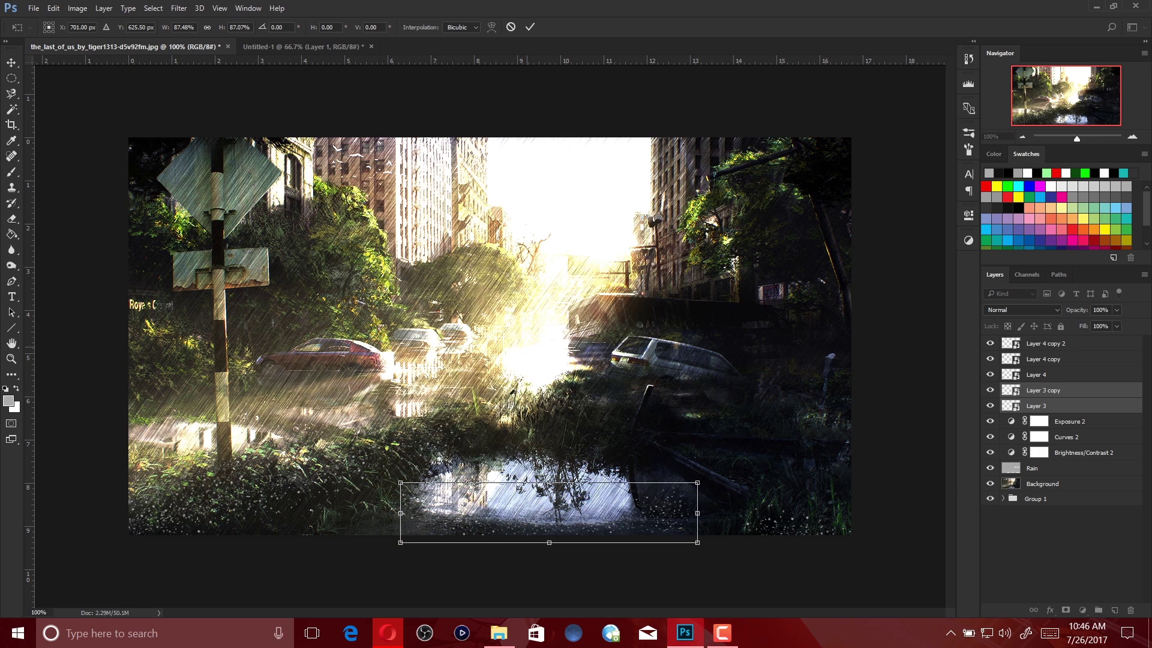
- Scale the pond specks down further to about 83% and shift them slightly left, applying the transformation
drag(697, 482, 688, 484)
drag(470, 487, 453, 492)
key(v)
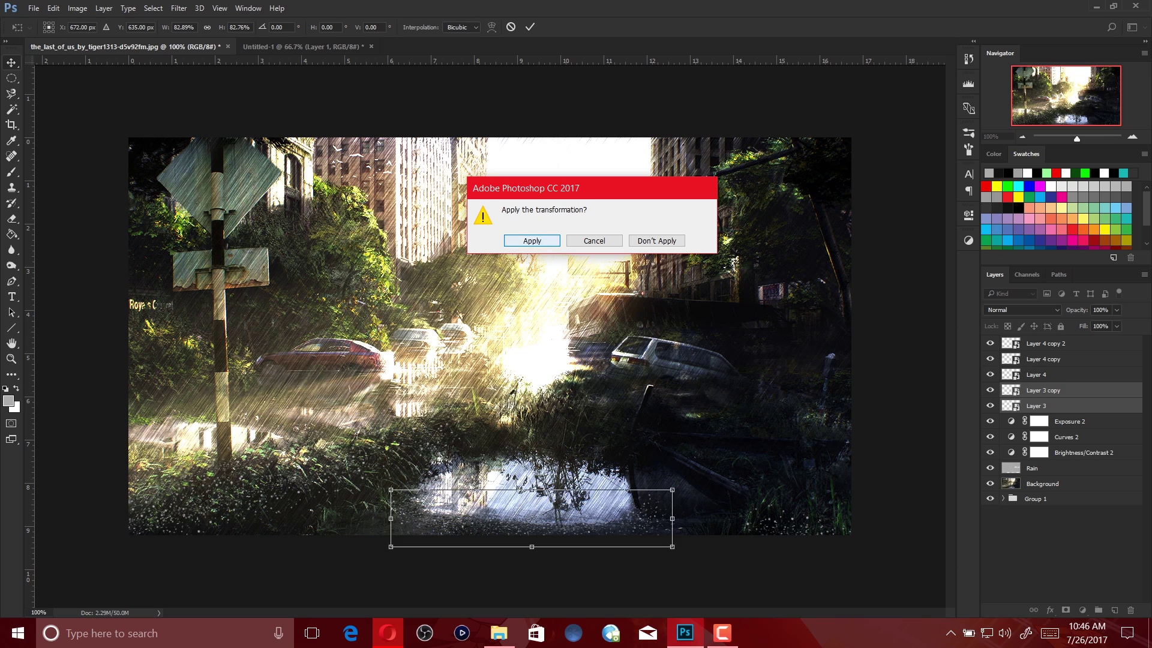
click(532, 241)
- Group the five speck layers from Layer 3 to Layer 4 copy 2 and name the group Rain Layers
key(m)
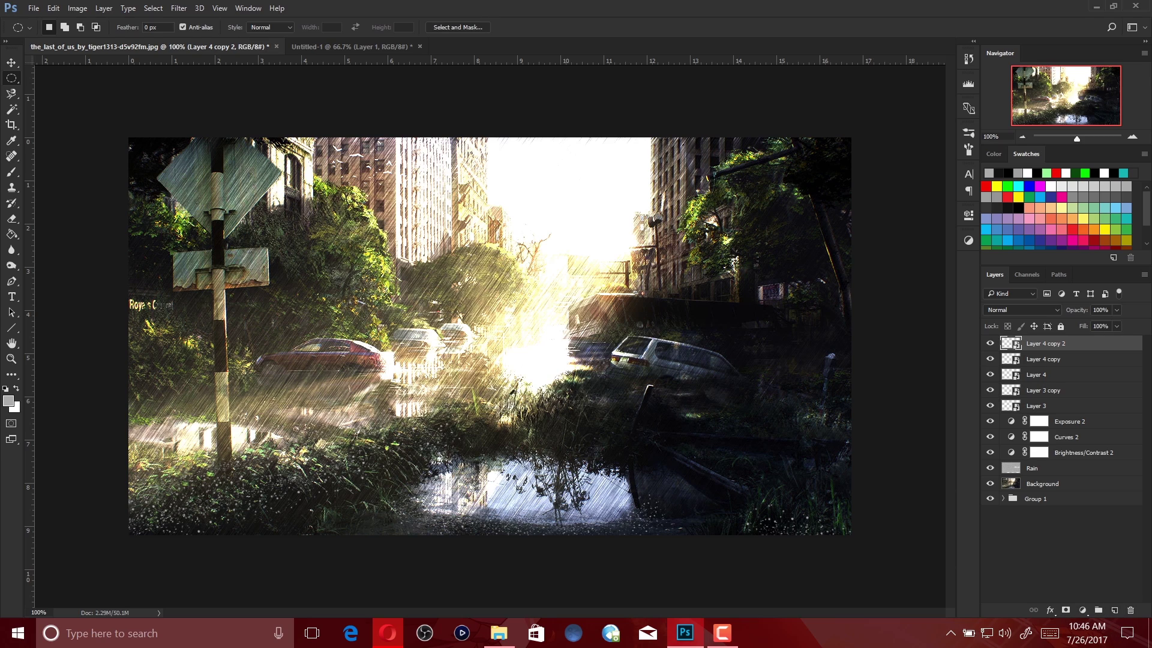
shift+click(1036, 405)
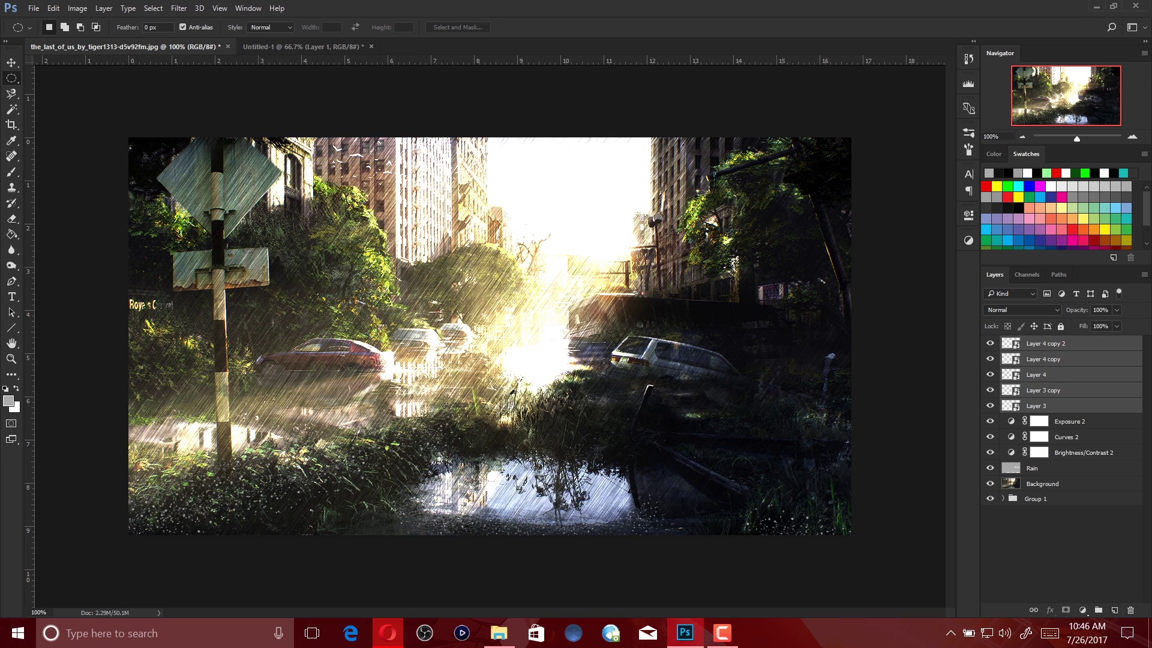
key(ctrl+g)
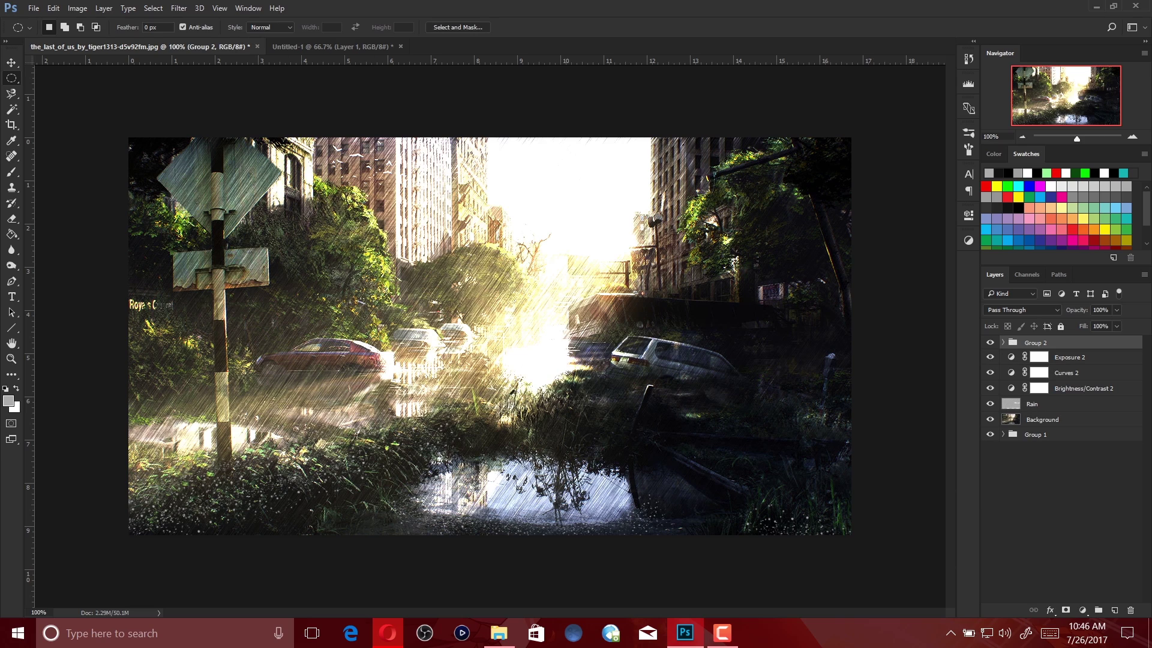
double_click(1035, 343)
text(Rain Layers)
key(Return)
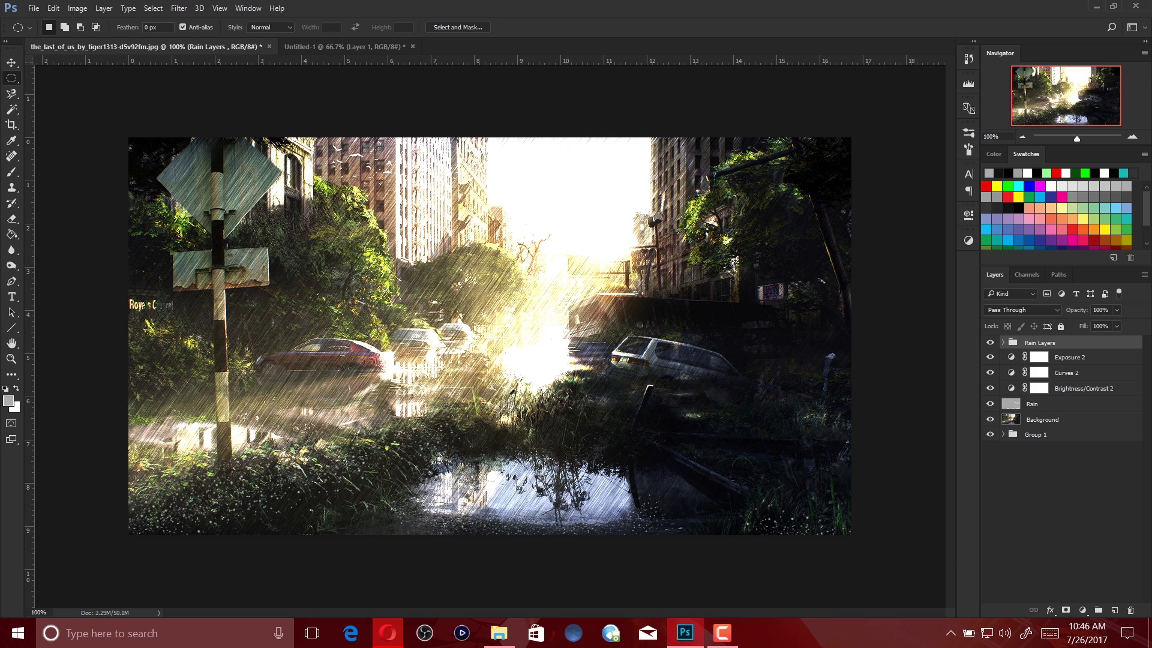
- Group the Rain layer with its Exposure, Curves and Brightness/Contrast adjustments and name the group Rain
click(1032, 404)
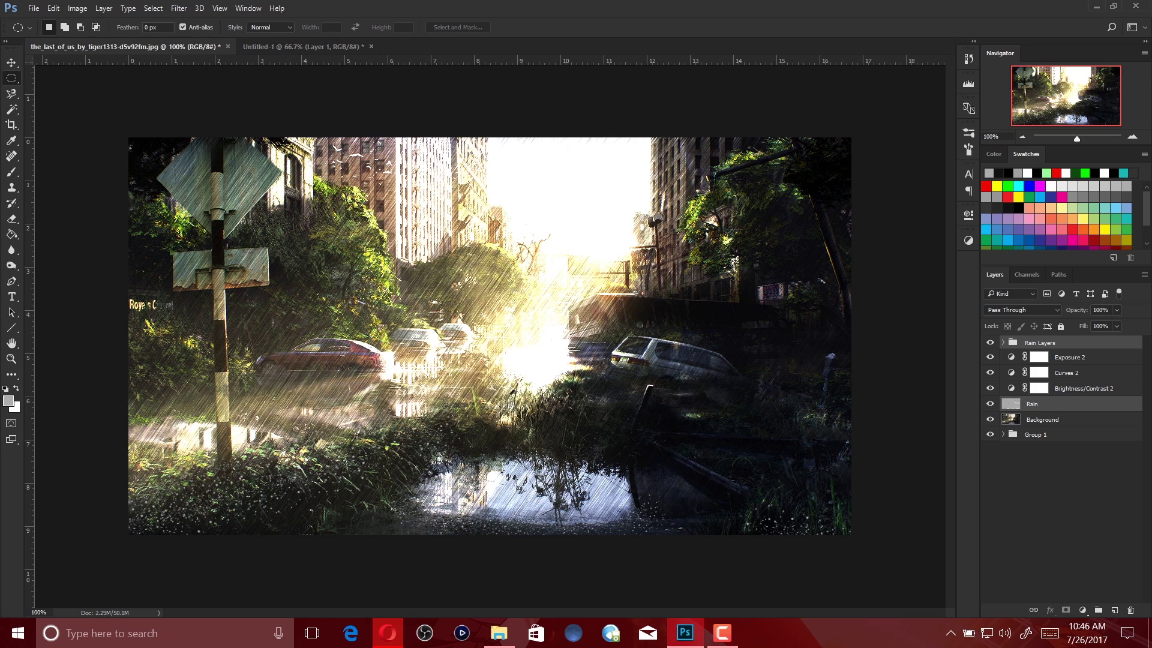
shift+click(1069, 357)
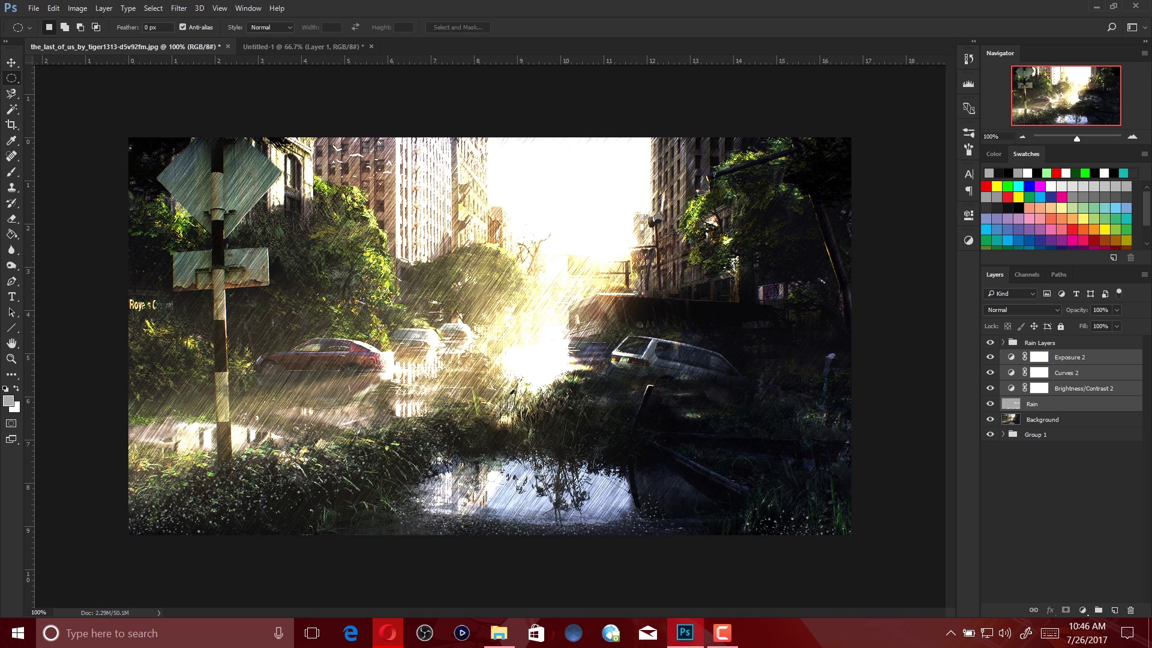
key(g)
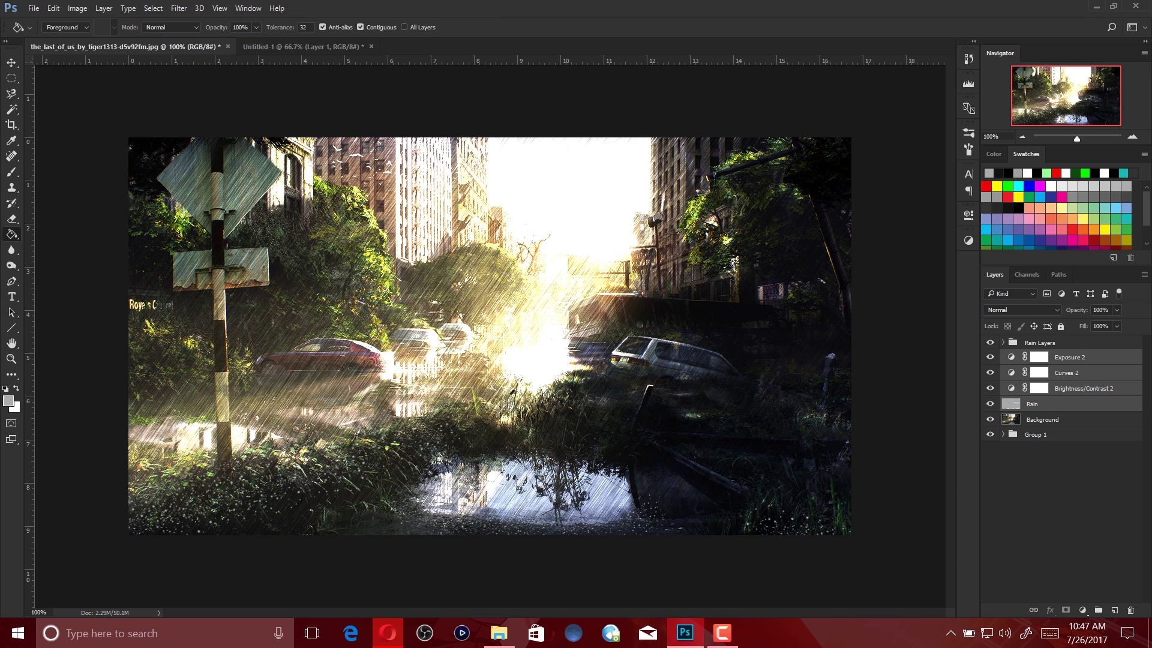
key(ctrl+g)
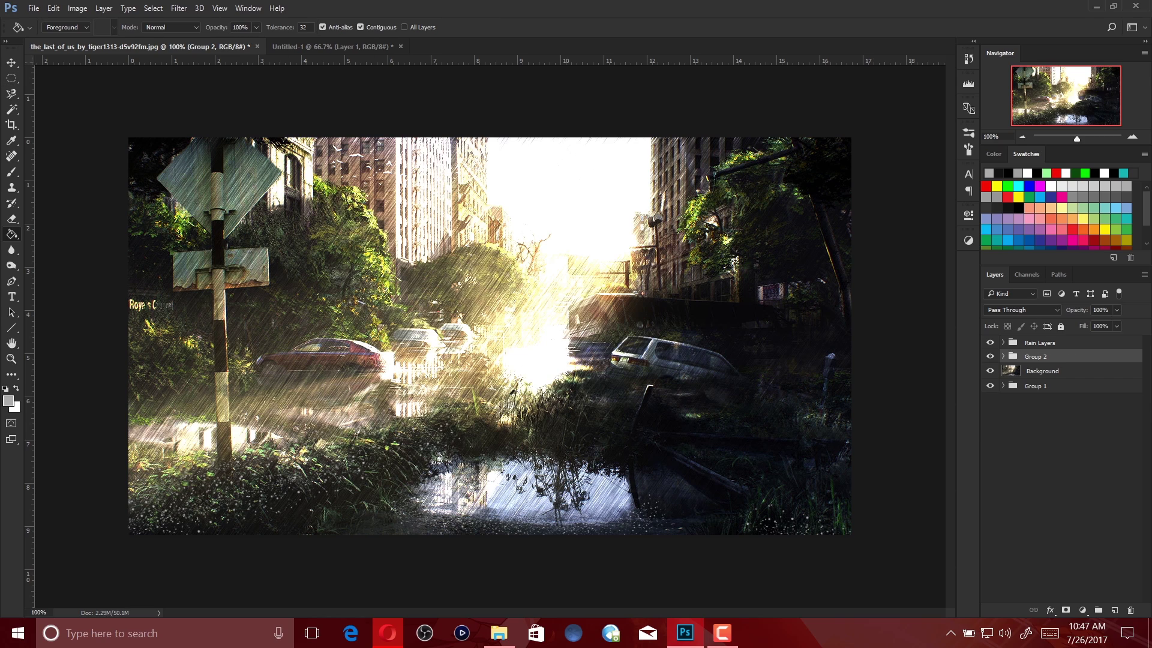
double_click(1051, 357)
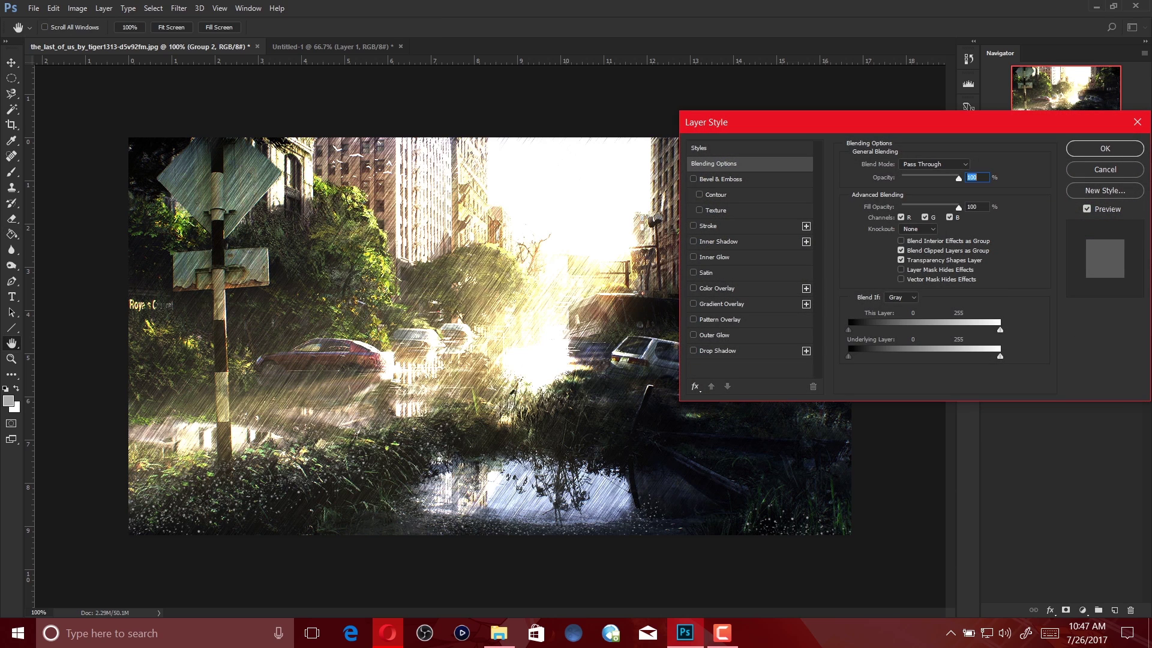
click(1105, 169)
double_click(1035, 356)
text(Rain)
key(Return)
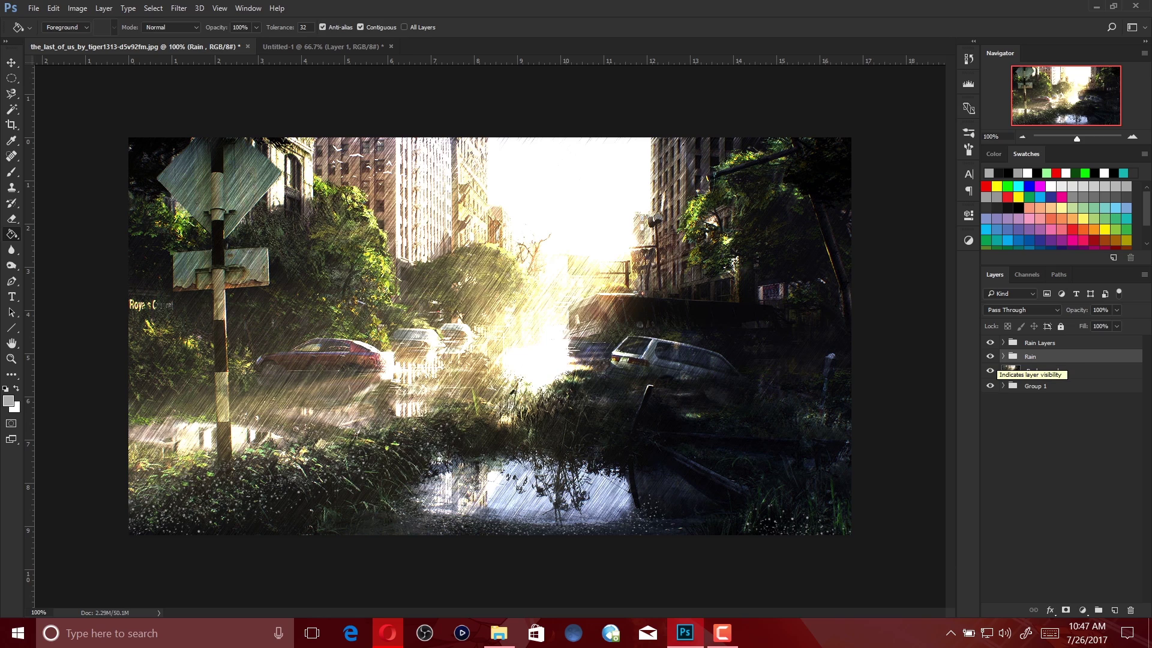
- Hide and show the Rain Layers and Rain groups to compare the image with and without the effect
click(990, 343)
click(989, 357)
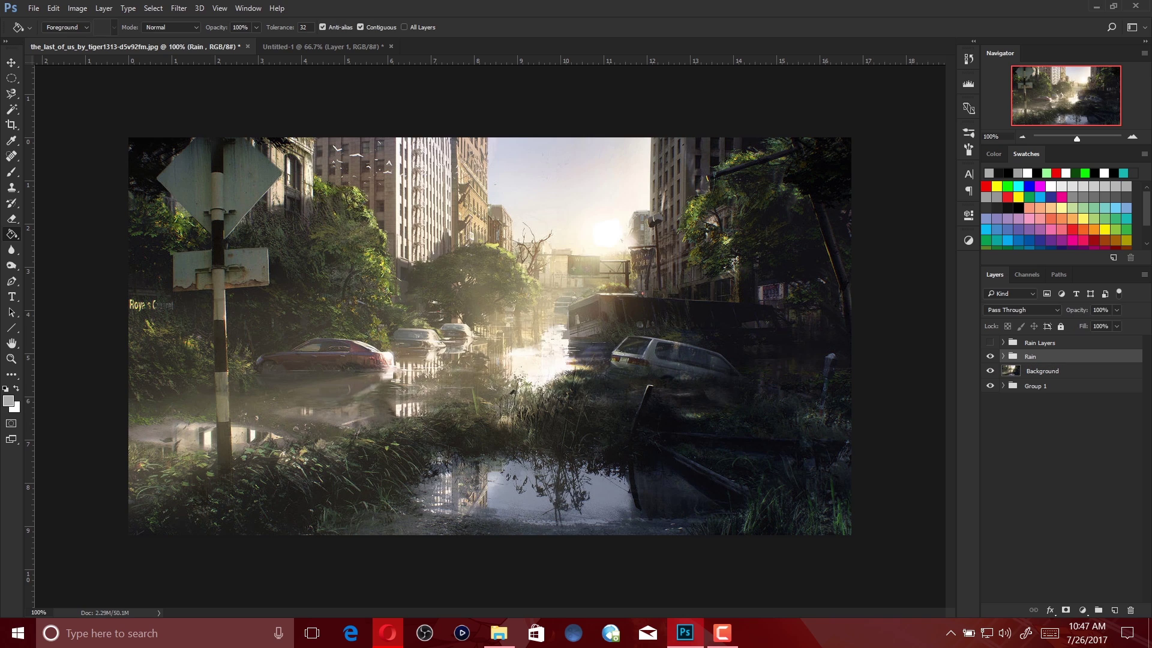
click(990, 356)
click(990, 342)
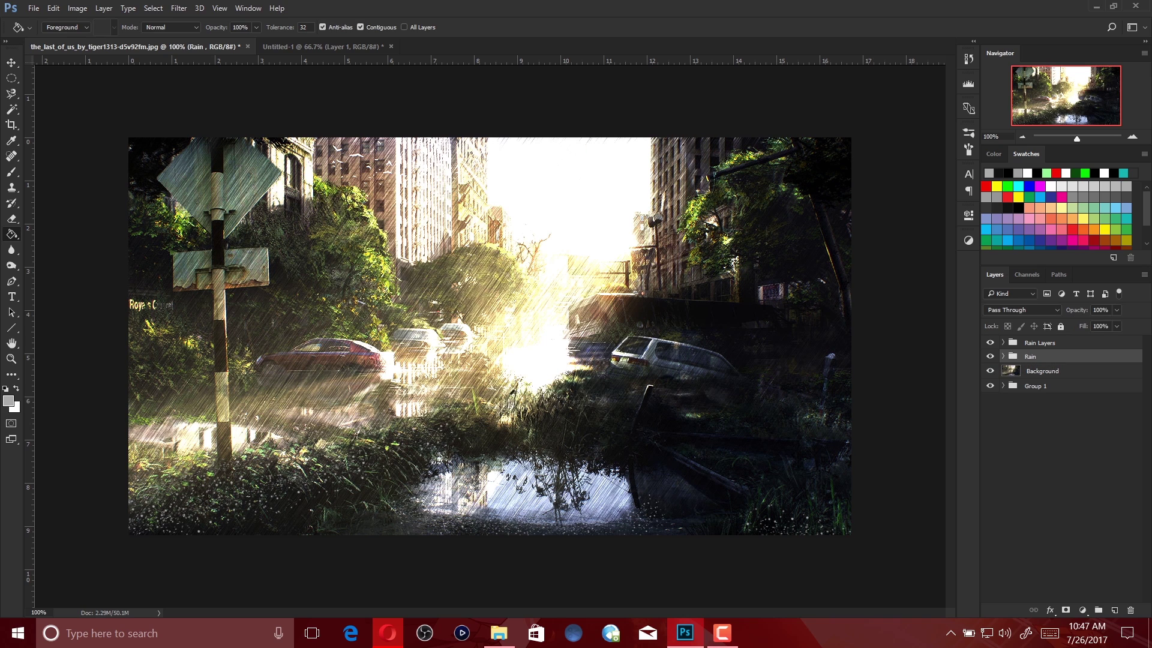
- Create a new layer above the Rain Layers group and fill it with the merged picture using Apply Image
click(1042, 371)
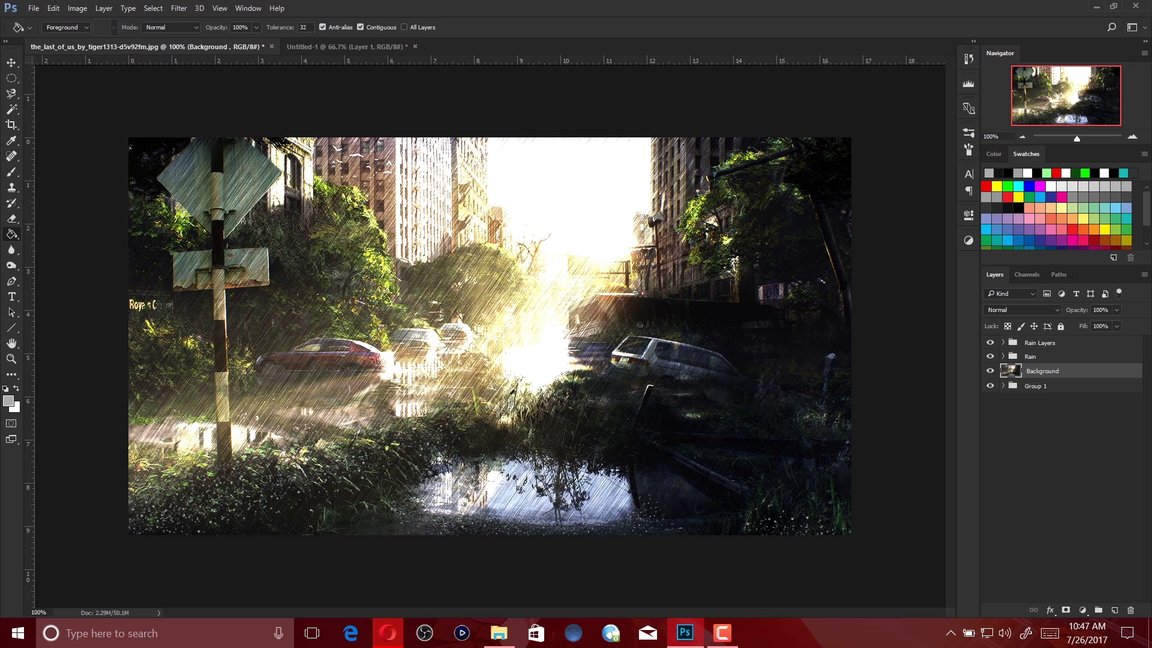
click(1040, 342)
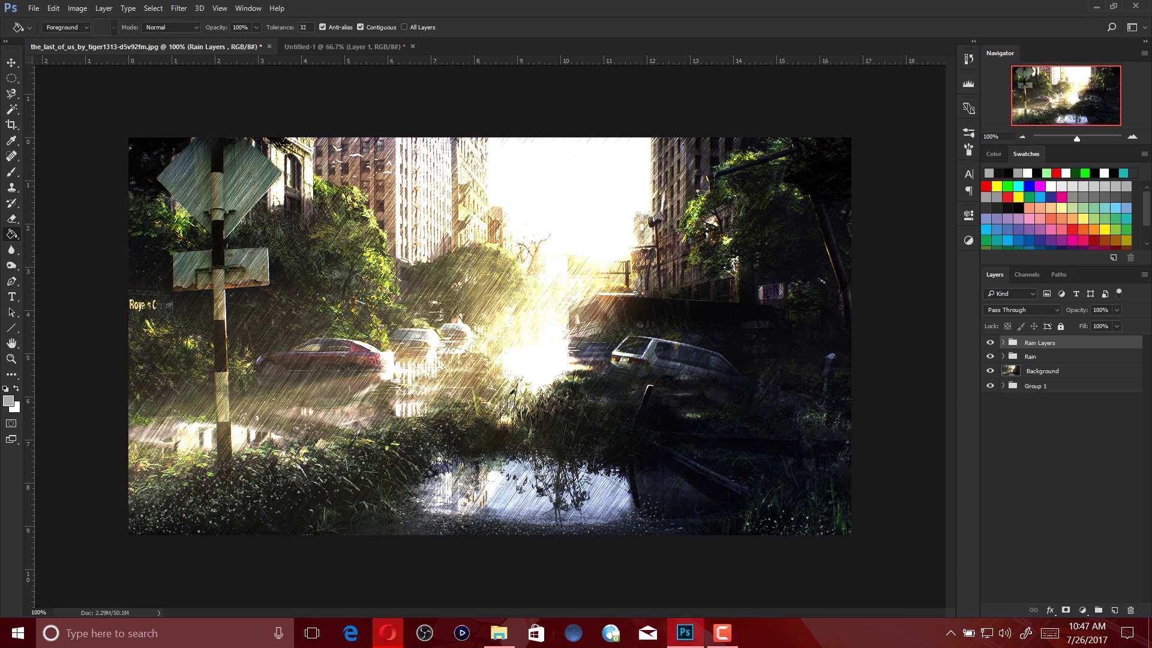
key(ctrl+shift+alt+n)
click(78, 8)
click(105, 224)
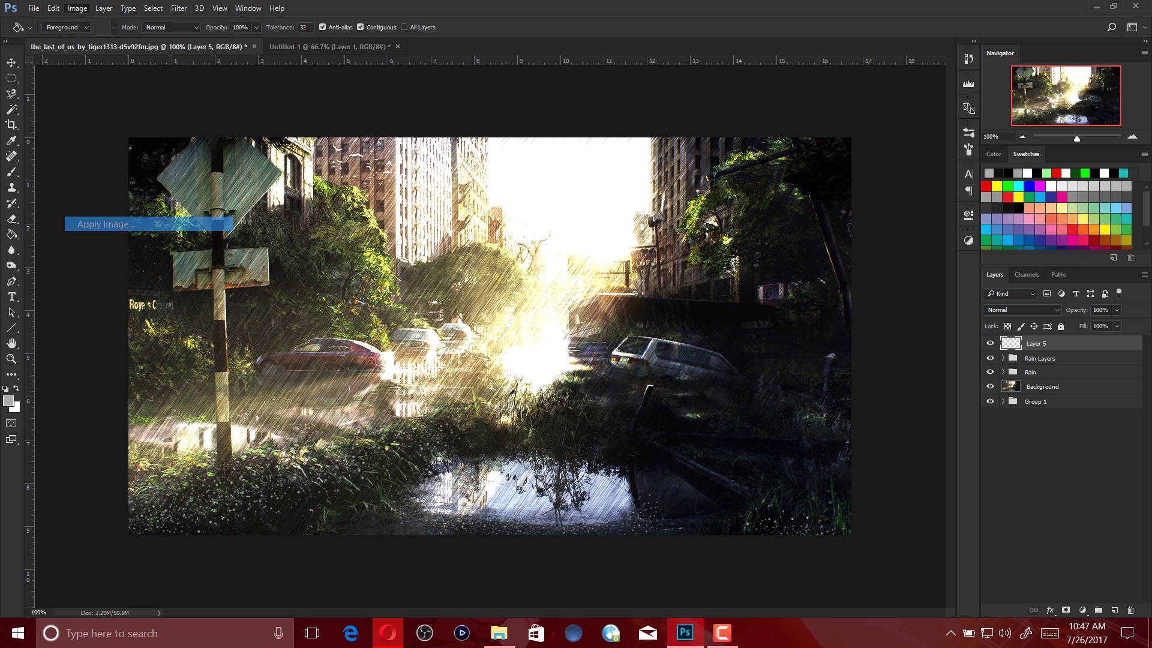
key(Return)
- Rename the merged layer Camer Raw
double_click(1036, 343)
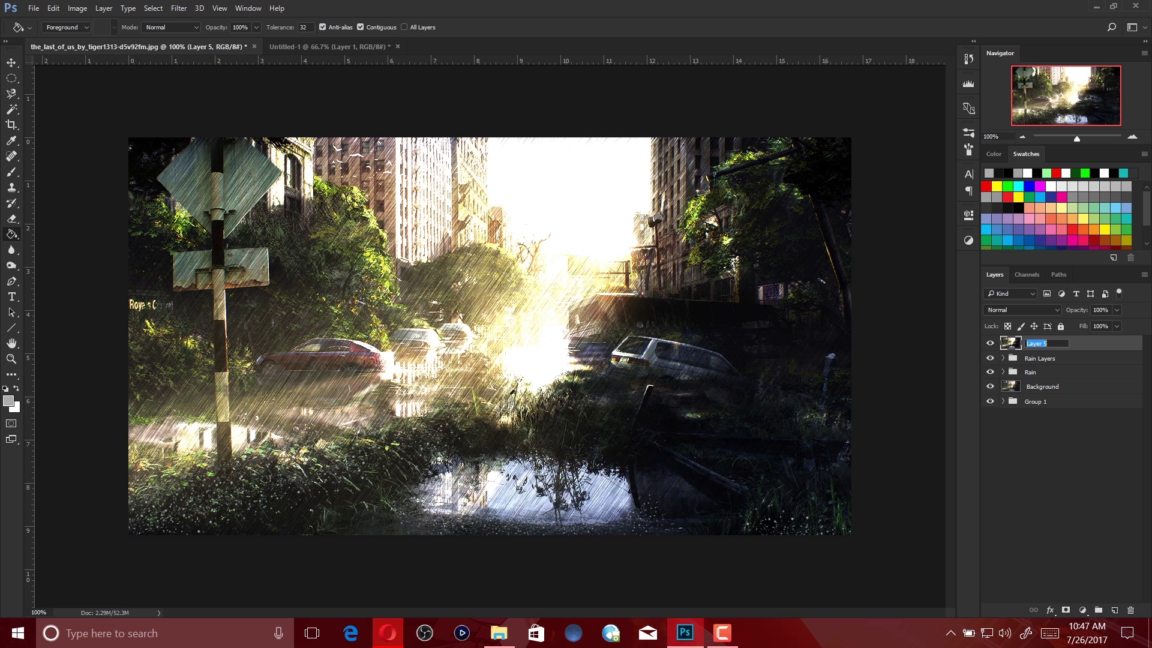
text(Camer Raw)
key(Return)
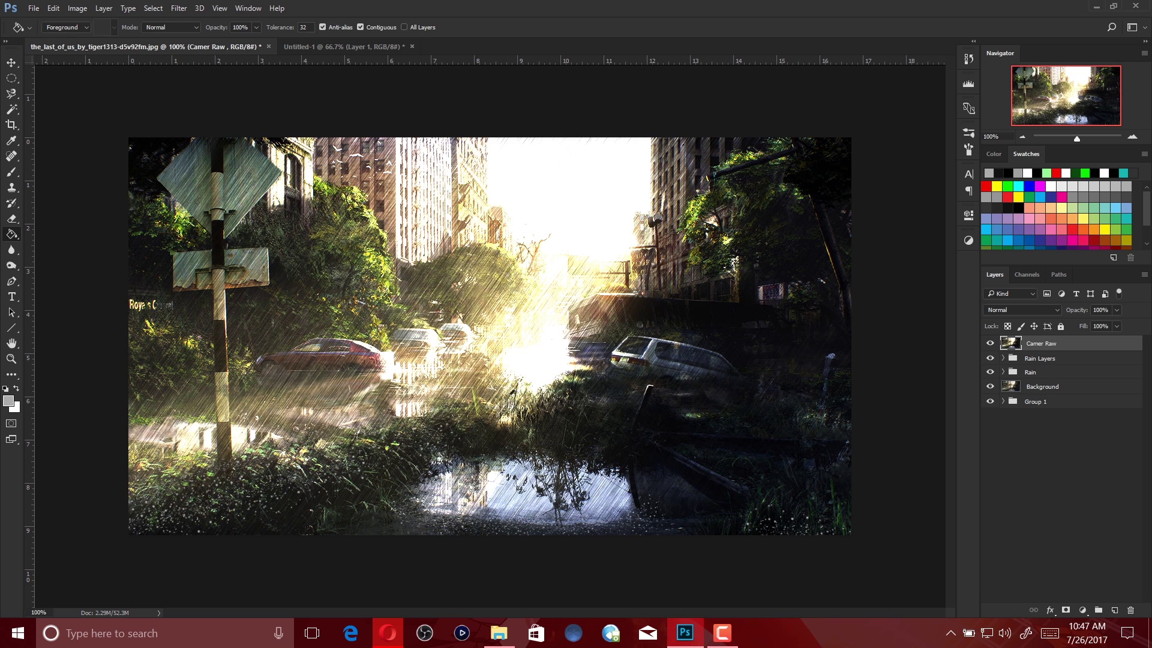
- Open the Camera Raw Filter on the merged layer in full-screen view and set Exposure to -0.25
click(179, 8)
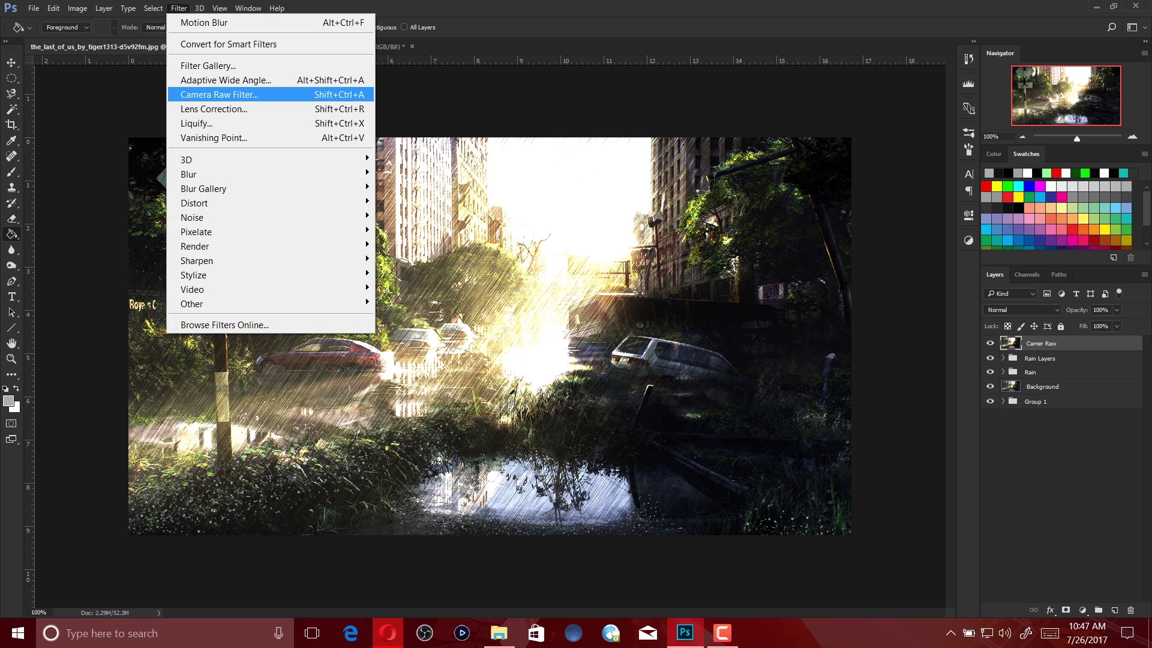
click(219, 94)
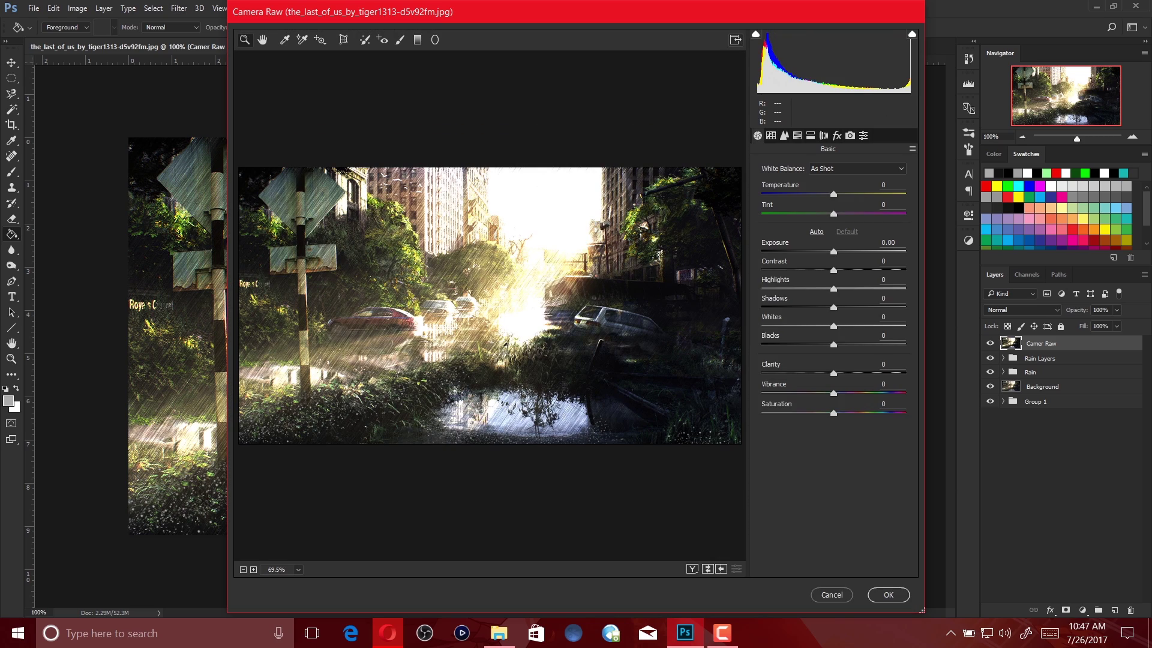
click(736, 40)
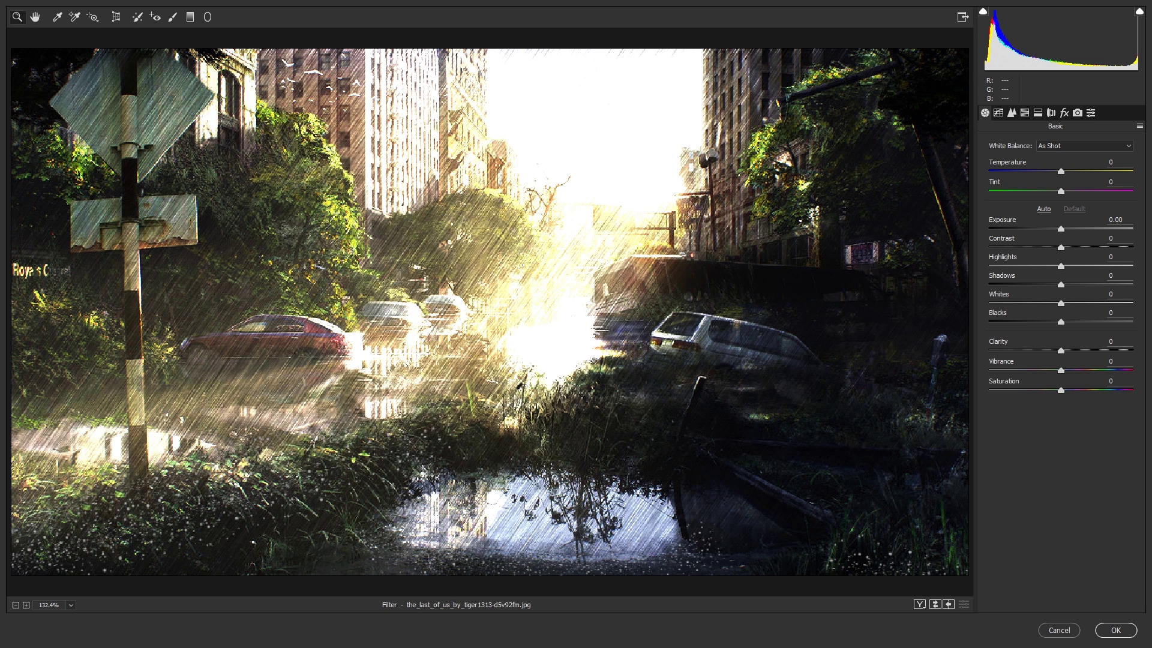
click(1117, 220)
key(Down)
key(Down)
key(Down)
key(Down)
key(Down)
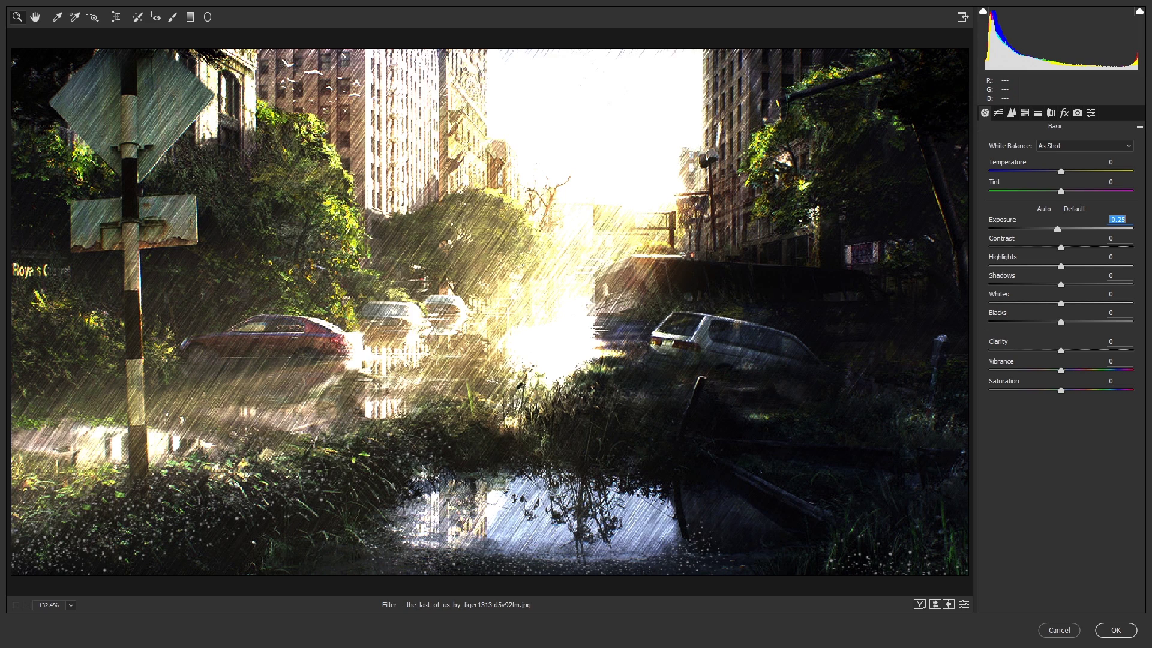
- Raise the Contrast to +22 in the Camera Raw basic adjustments
key(Tab)
key(shift+Up)
key(shift+Up)
key(Up)
key(Up)
key(Up)
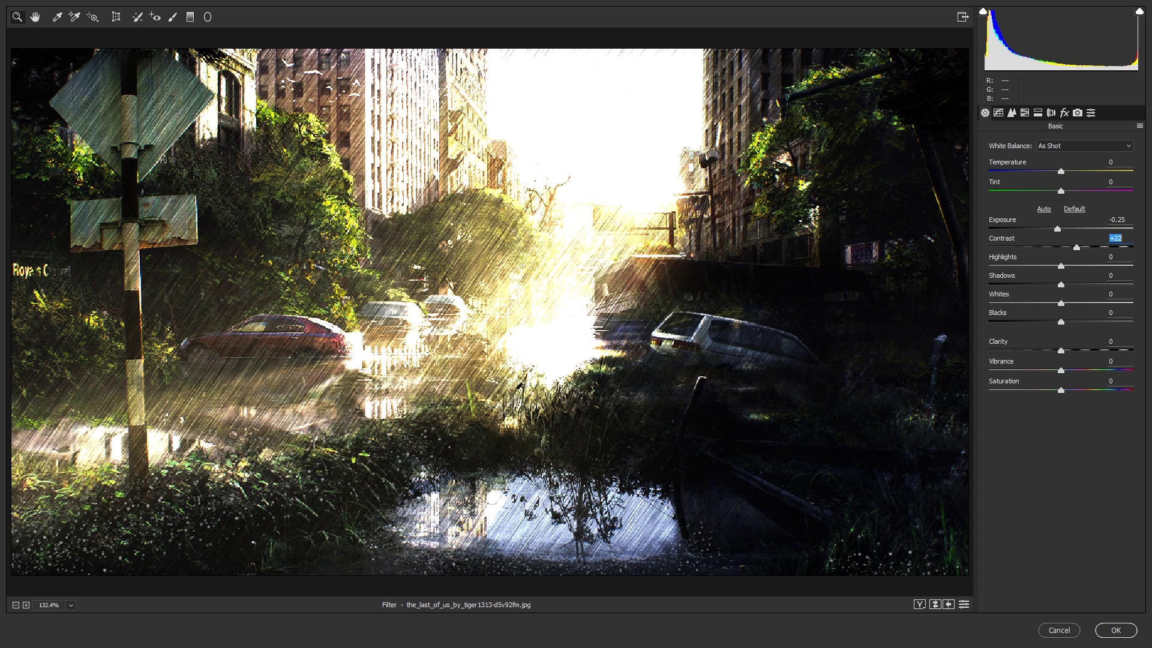
- Set the Highlights to -38 in the Camera Raw basic adjustments
key(Tab)
key(shift+Down)
key(Down)
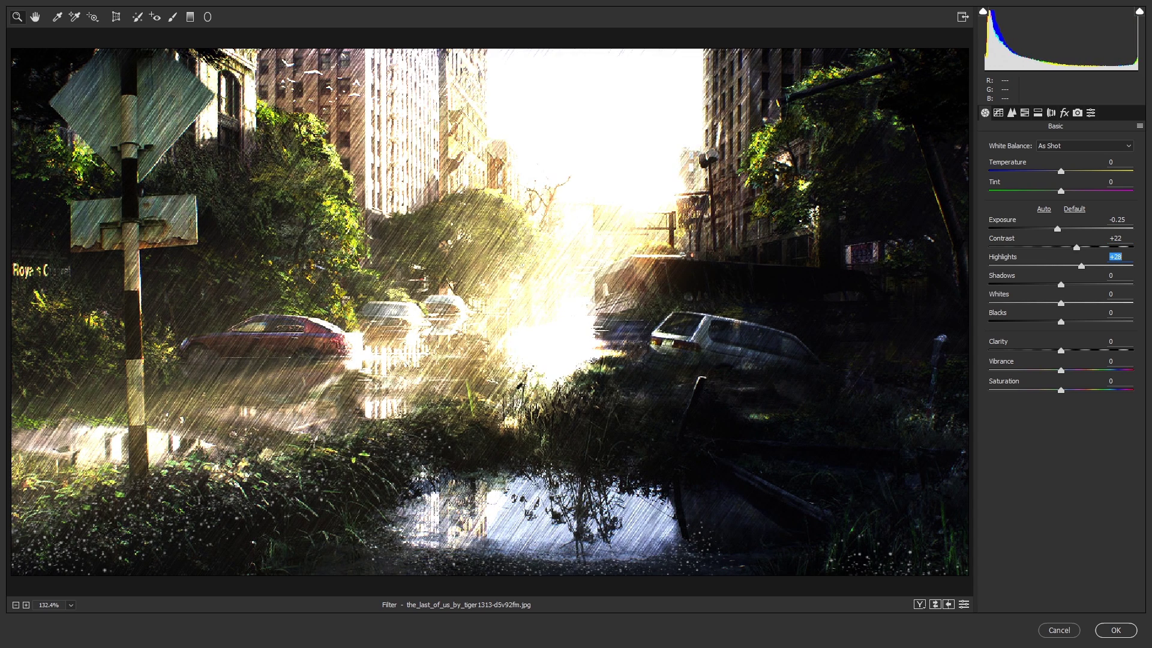
key(shift+Down)
key(shift+Down)
key(Down)
key(Down)
key(Down)
key(Down)
key(Down)
key(Down)
key(Down)
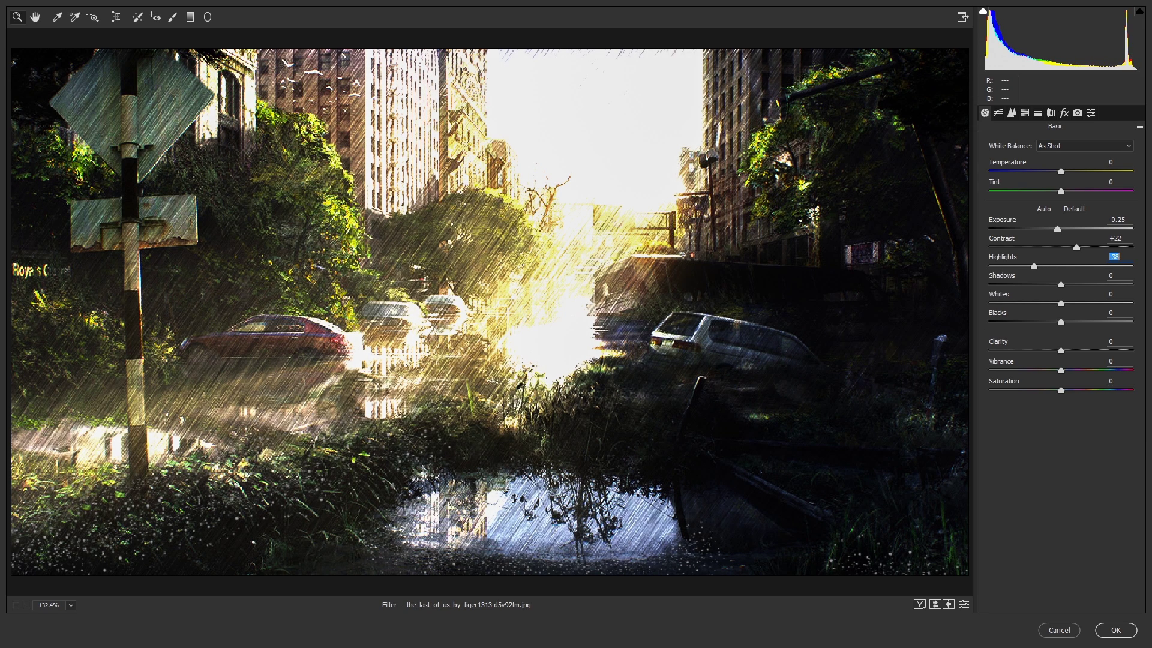
- Set the Shadows to -3 in the Camera Raw basic adjustments
key(Tab)
key(Down)
key(Down)
key(Down)
- Try lower and higher Whites values in the Camera Raw basic adjustments and settle on +8
key(Tab)
key(shift+Up)
key(shift+Up)
key(Down)
key(Down)
key(Down)
key(Down)
key(Down)
key(Down)
key(Down)
key(Down)
key(Down)
key(Down)
key(Down)
key(Down)
key(Down)
key(Down)
key(Down)
key(Down)
key(Down)
key(Down)
key(Down)
key(Down)
key(Down)
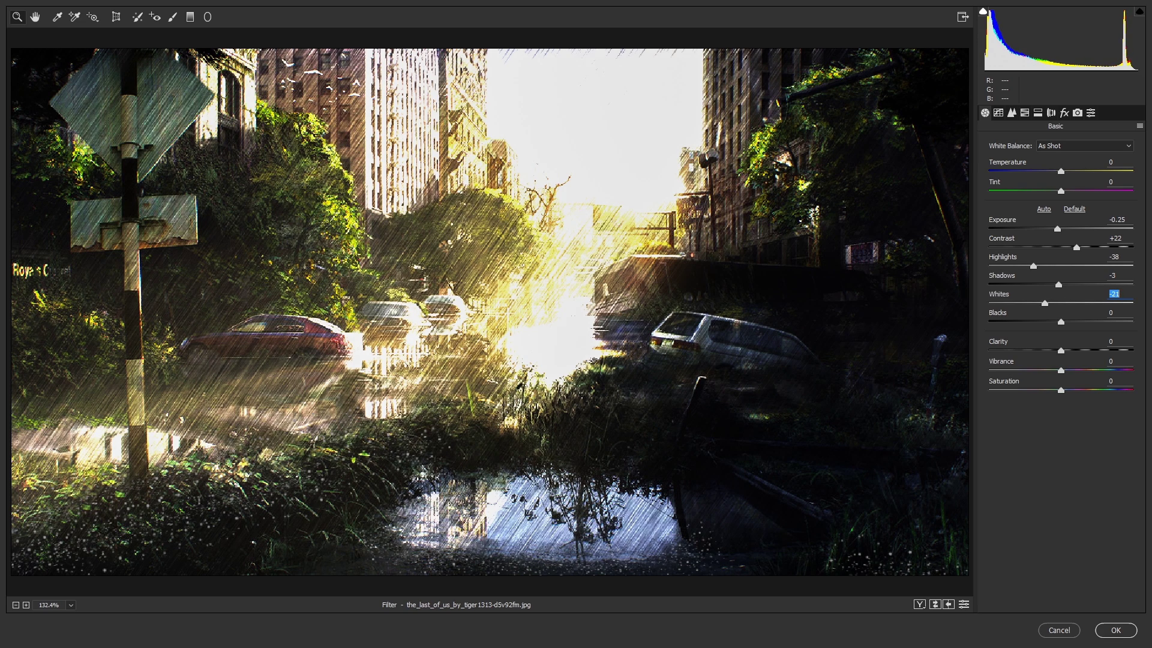
key(Up)
key(Up)
key(Up)
key(Up)
key(Up)
key(Up)
key(Up)
key(Up)
key(Up)
- Lower the Blacks to -13 in the Camera Raw basic adjustments
key(Tab)
key(Down)
key(Down)
key(Down)
key(Down)
key(Down)
key(Down)
key(Down)
key(Down)
key(Down)
key(Down)
key(Down)
key(Down)
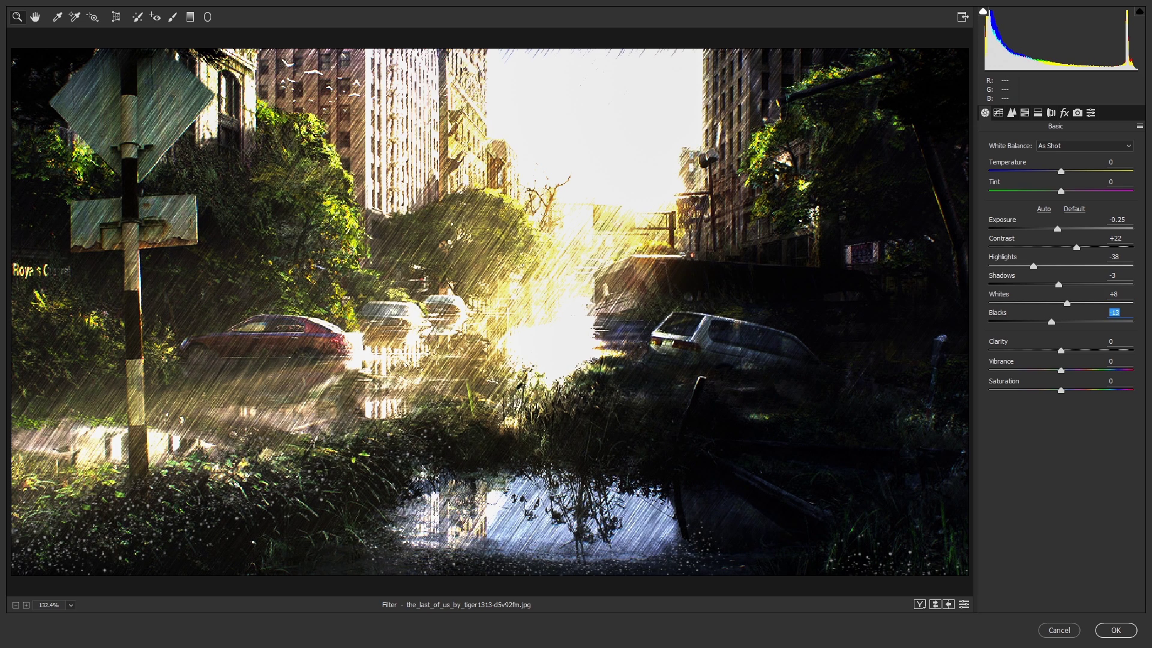
- Try higher and lower Clarity values in the Camera Raw basic adjustments and settle on +22
key(Tab)
key(Up)
key(Up)
key(Up)
key(Up)
key(Up)
key(Up)
key(Up)
key(Up)
key(Up)
key(Up)
key(Up)
key(Up)
key(Up)
key(Up)
key(Up)
key(Up)
key(Up)
key(Up)
key(Up)
key(Up)
key(Down)
key(Down)
key(Down)
key(Down)
key(Down)
key(Down)
key(Down)
key(Down)
key(Down)
key(Down)
key(Down)
key(Down)
key(Down)
key(Down)
key(Down)
key(Down)
key(Down)
key(Down)
key(Down)
key(Down)
key(Down)
key(Down)
key(Down)
key(Down)
key(Down)
key(Down)
key(Down)
key(Down)
key(Down)
key(Down)
key(Down)
key(Down)
key(Down)
key(Down)
key(Down)
key(Down)
key(Up)
key(Up)
key(Up)
key(Up)
key(Up)
key(Up)
key(Up)
key(Up)
key(Up)
key(Up)
key(Up)
key(Up)
key(Up)
key(Up)
key(Up)
key(Up)
key(Up)
key(Up)
key(Up)
key(Up)
key(Up)
key(Up)
key(Up)
key(Up)
key(Up)
key(Up)
key(Up)
key(Up)
key(Up)
key(Up)
key(Up)
key(Up)
key(Up)
key(Up)
key(Up)
key(Up)
key(Up)
key(Up)
key(Up)
key(Up)
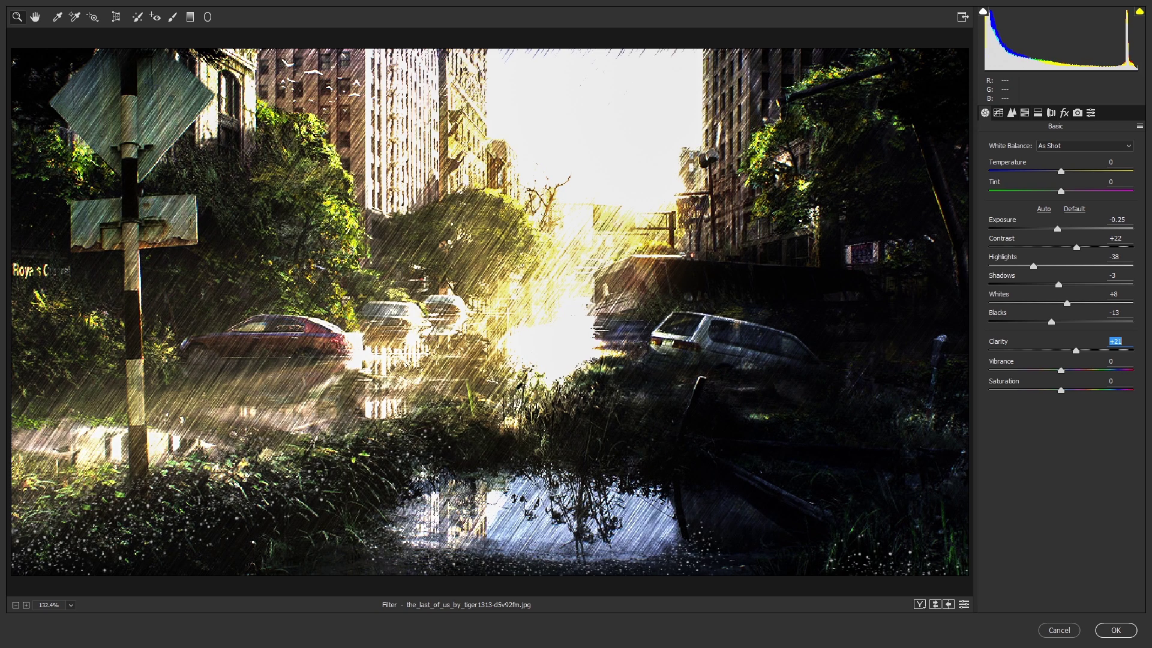
key(Up)
key(Up)
- Raise the Vibrance to +5 in the Camera Raw basic adjustments
key(Tab)
key(Up)
key(Up)
key(Up)
key(Up)
key(Up)
key(Up)
key(Up)
key(Up)
key(Down)
key(Down)
key(Down)
key(Up)
key(Up)
key(Up)
key(Up)
key(Up)
- Try a strongly reduced Saturation of about -27, settle on -1, and take the Camera Raw dialog out of full-screen view
key(Tab)
key(Down)
key(Down)
key(Down)
key(Down)
key(Down)
key(Down)
key(Down)
key(Down)
key(Down)
key(Down)
key(Down)
key(Down)
key(Down)
key(Down)
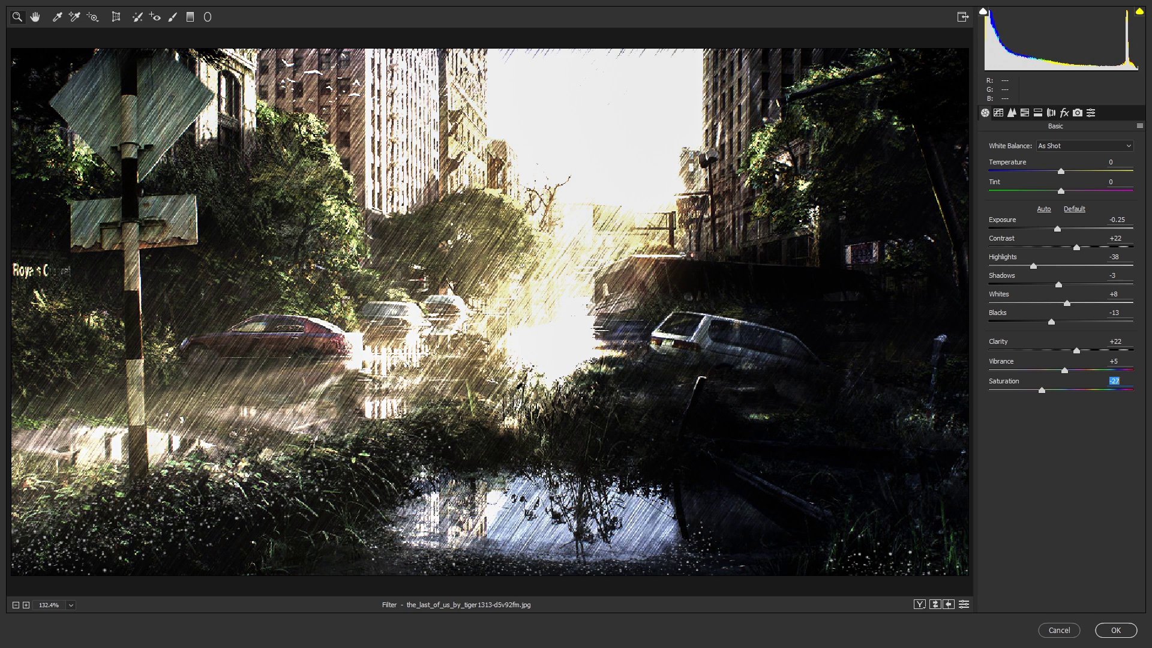
key(Up)
key(Up)
key(Up)
key(Up)
key(Up)
key(Up)
key(Up)
key(Up)
key(Up)
key(Up)
key(Up)
key(Up)
key(Up)
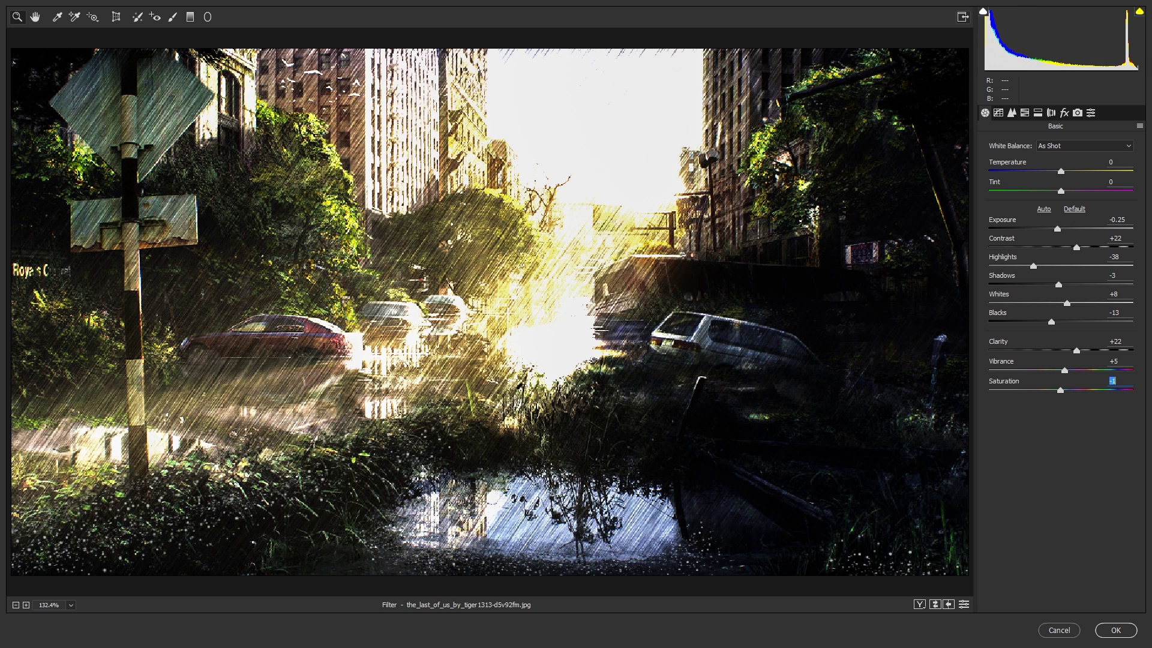
click(963, 17)
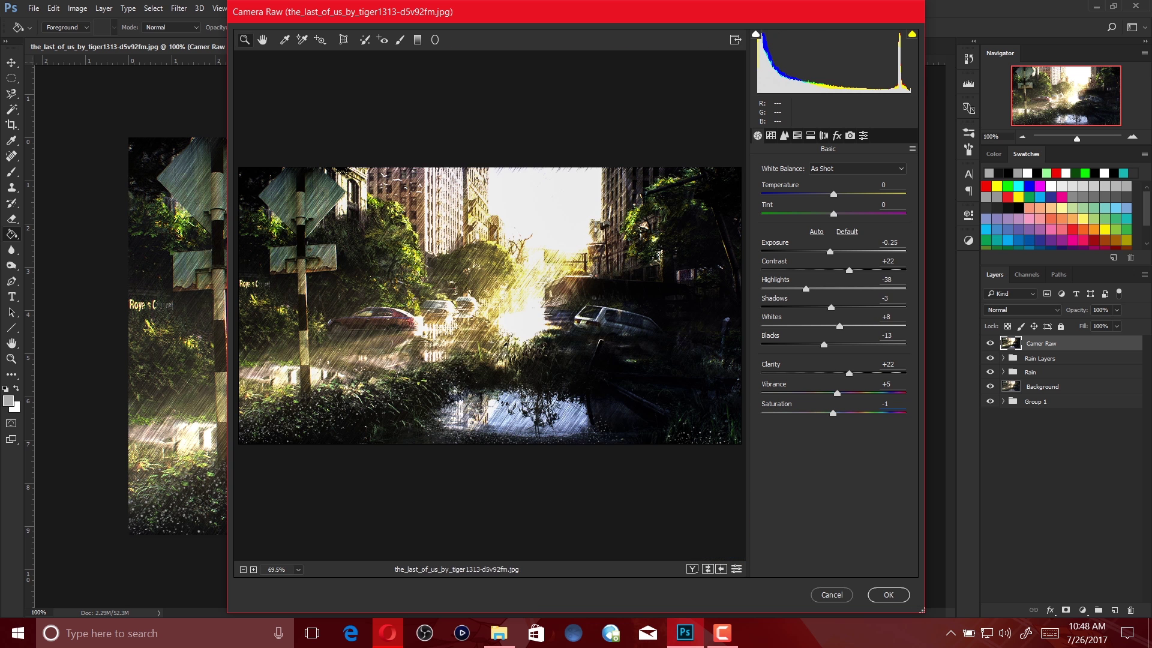
- Raise the white balance Temperature to +3 in the Camera Raw basic adjustments
key(Tab)
key(Up)
key(Up)
key(Up)
- Try a positive Tint, settle on -6, and apply the Camera Raw adjustments to the layer
key(Tab)
key(Up)
key(Up)
key(Up)
key(Up)
key(Up)
key(Up)
key(Up)
key(shift+Down)
key(Down)
key(Down)
key(Down)
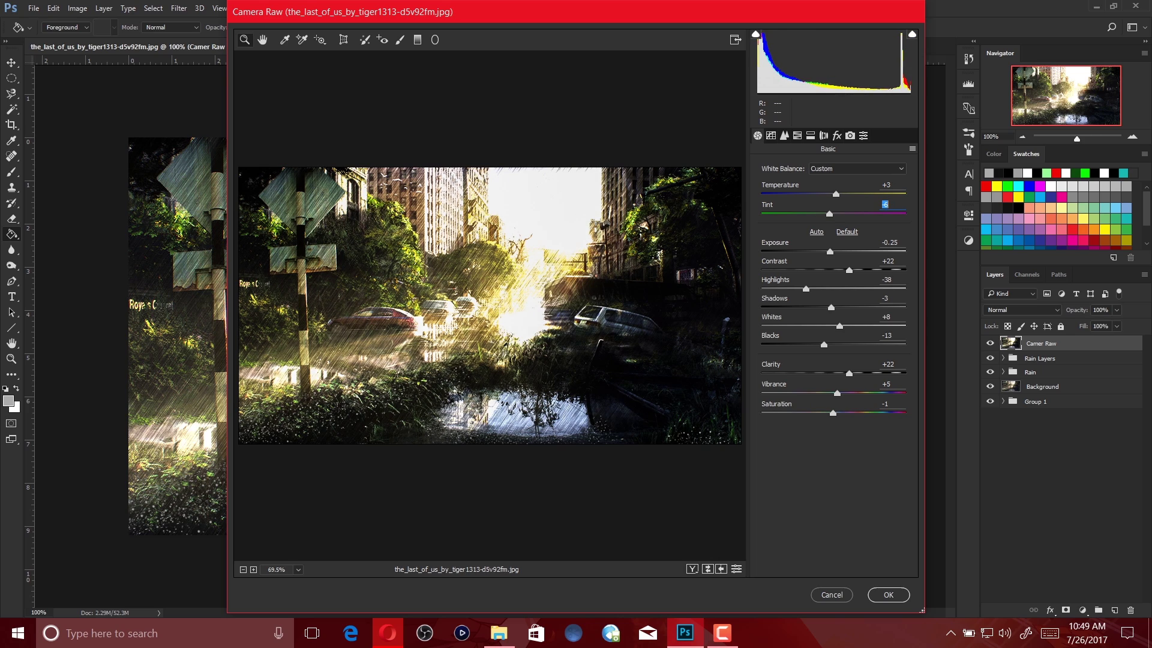
key(Return)
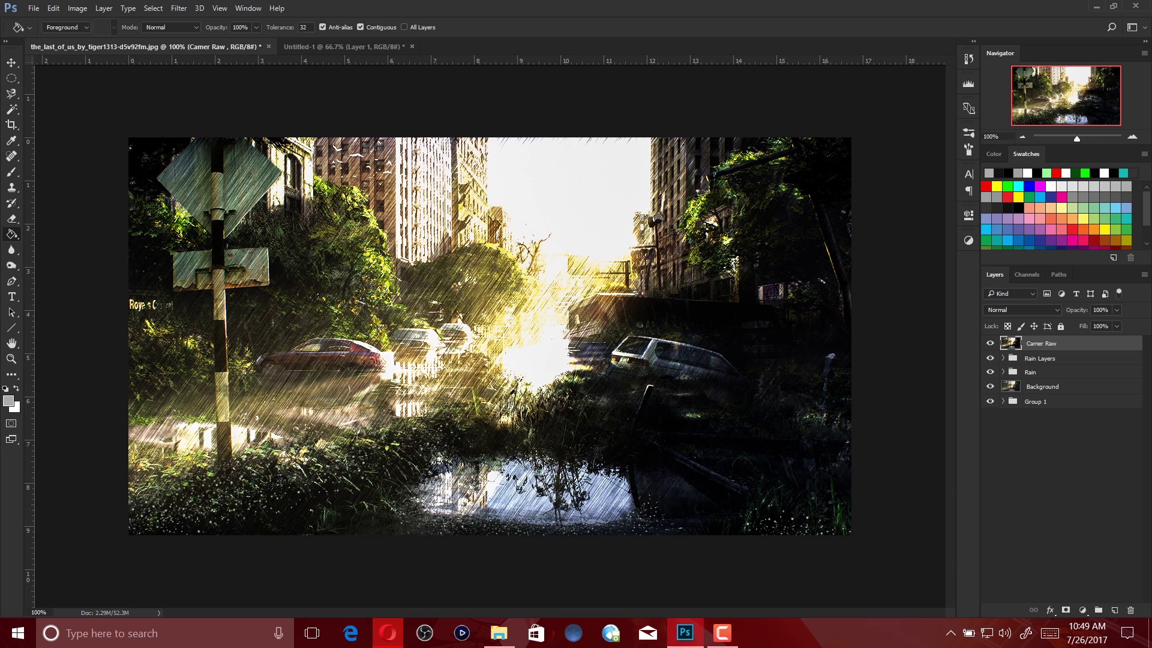
- Toggle the visibility of the Camera Raw layer off and on to compare the image before and after grading
click(989, 343)
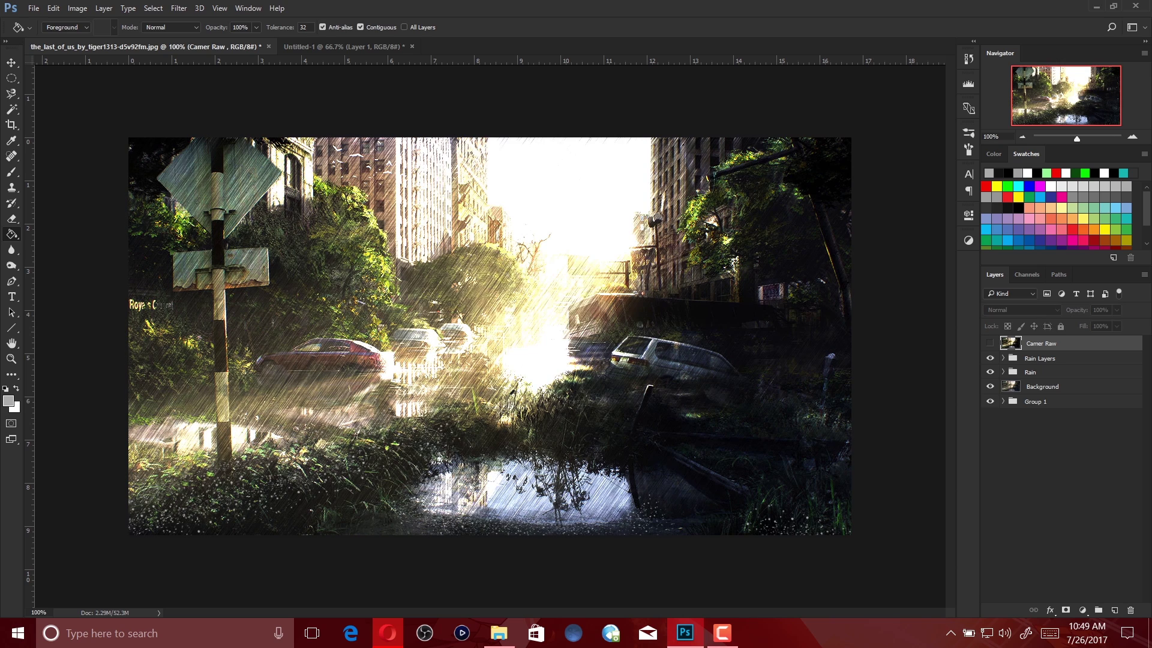
click(990, 344)
click(990, 343)
click(990, 343)
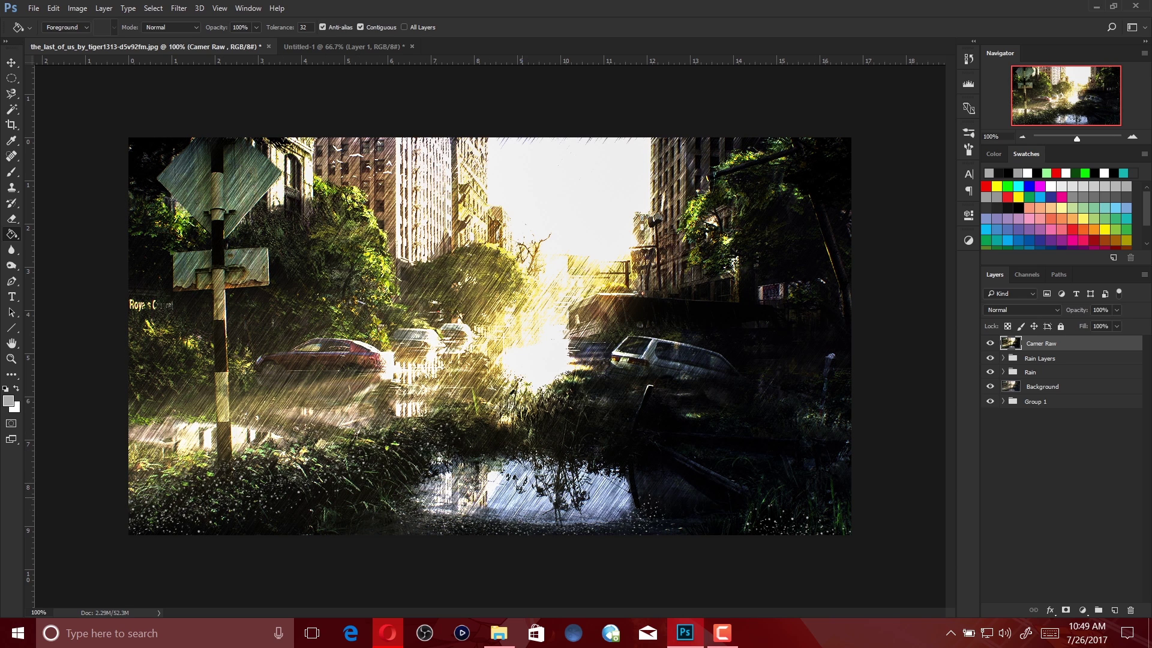